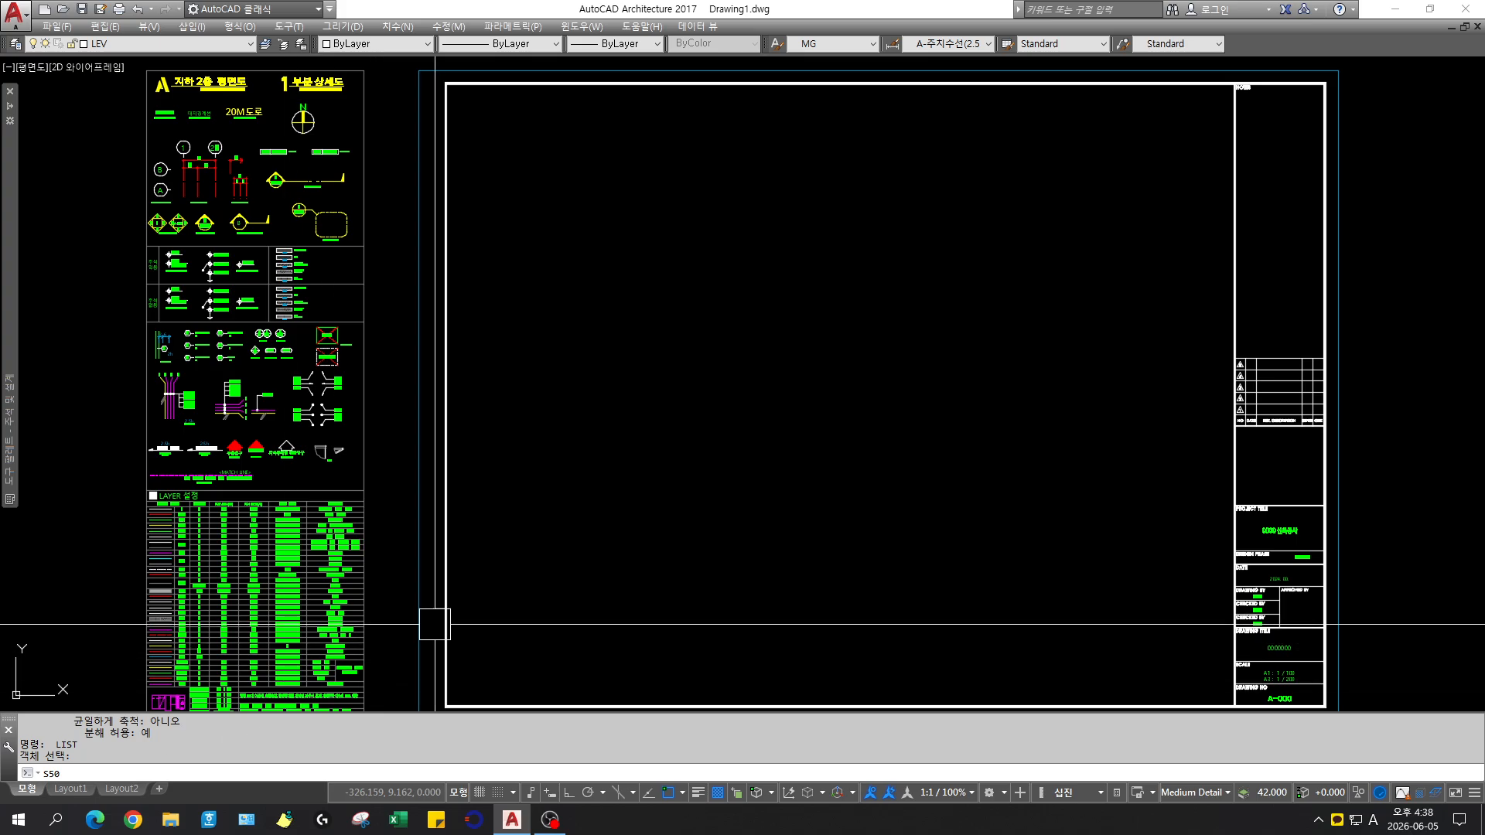
Apply the 1/50 drawing scale settings with S50 and list the sheet block's properties to check its scale factor
key("Return")
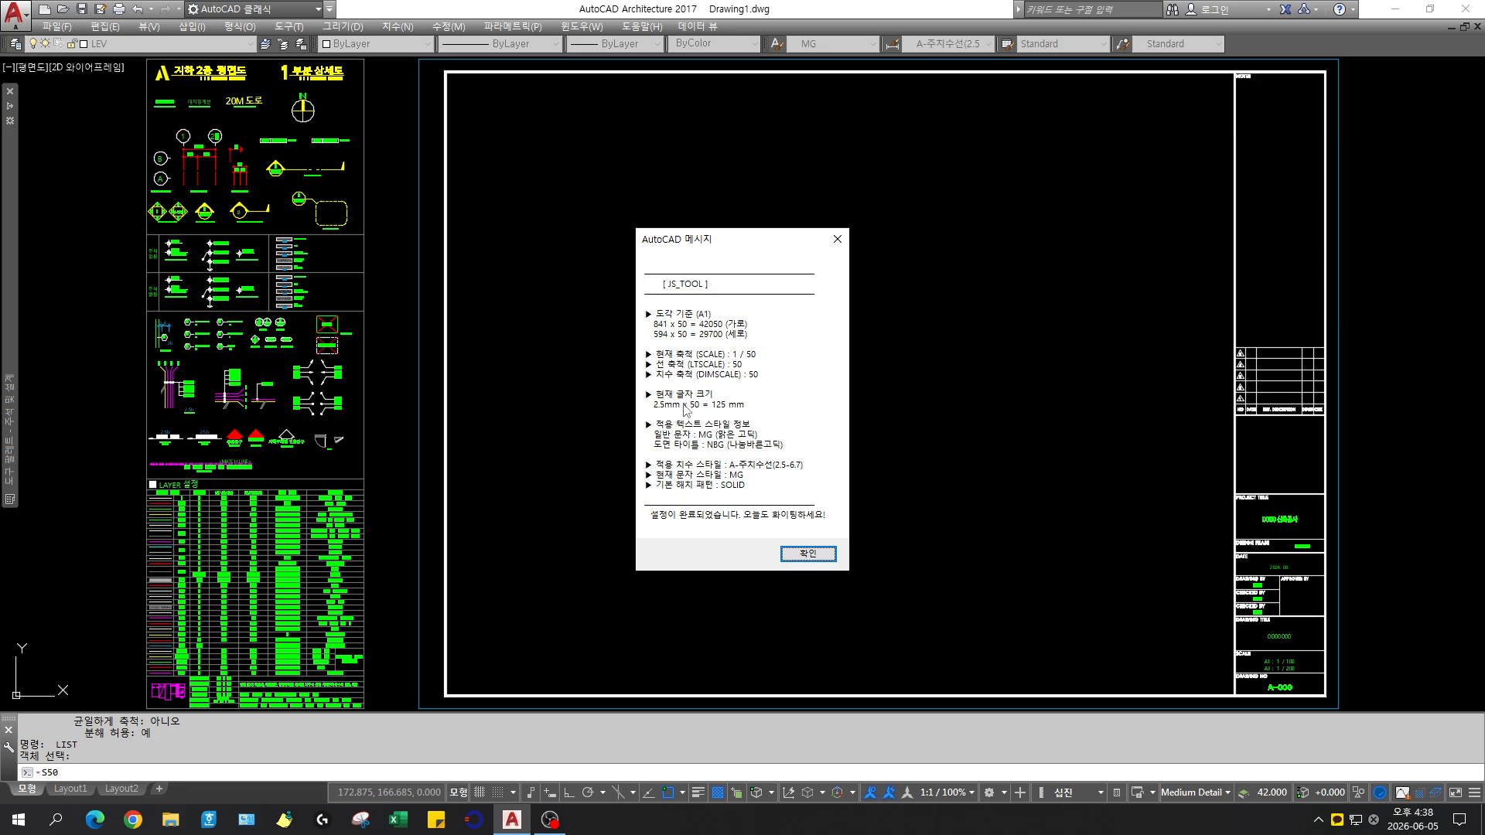
left_click(808, 554)
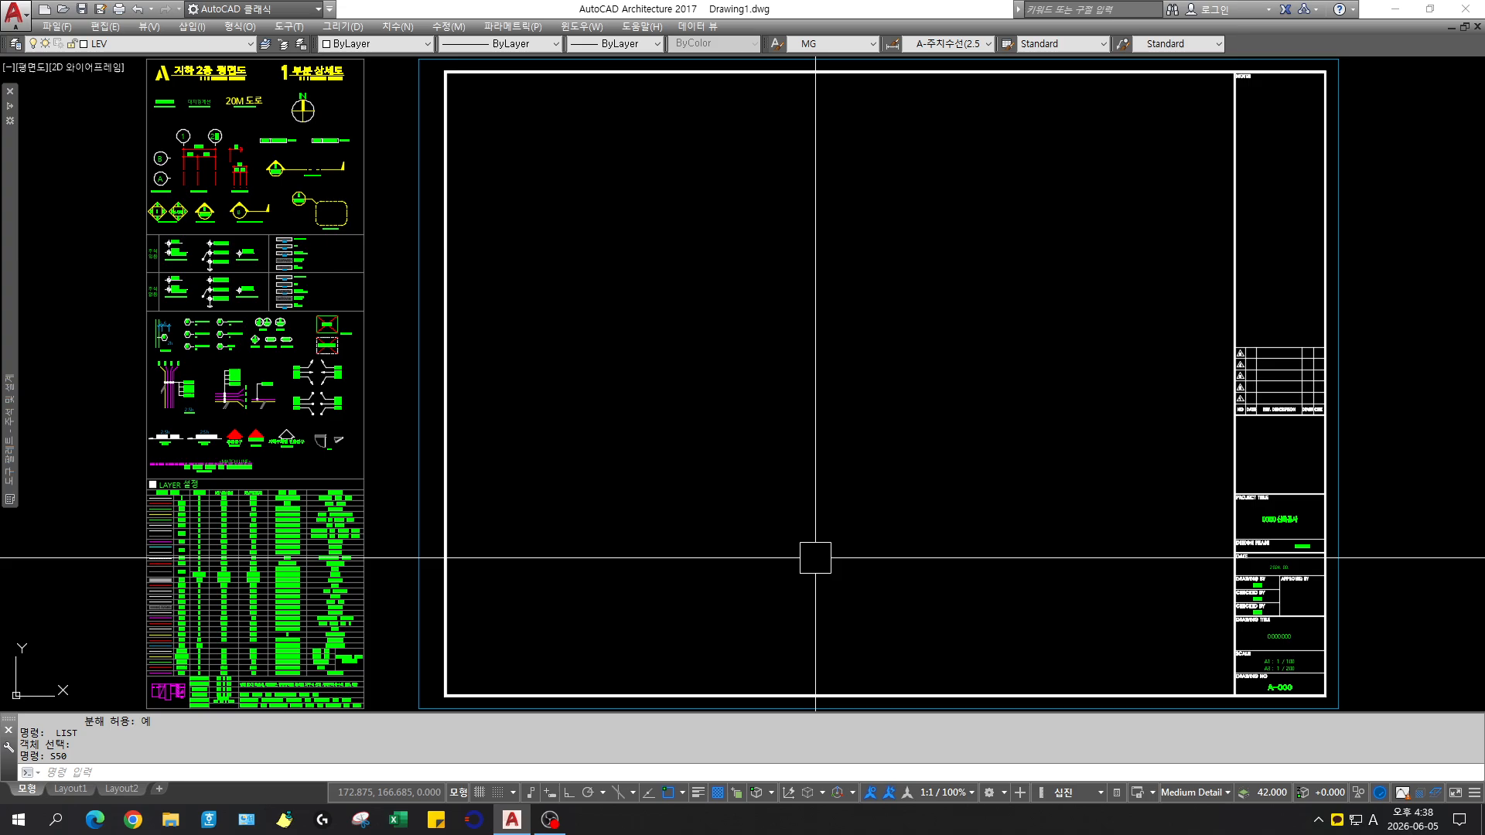
type("li")
key("Return")
left_click(1259, 407)
key("Return")
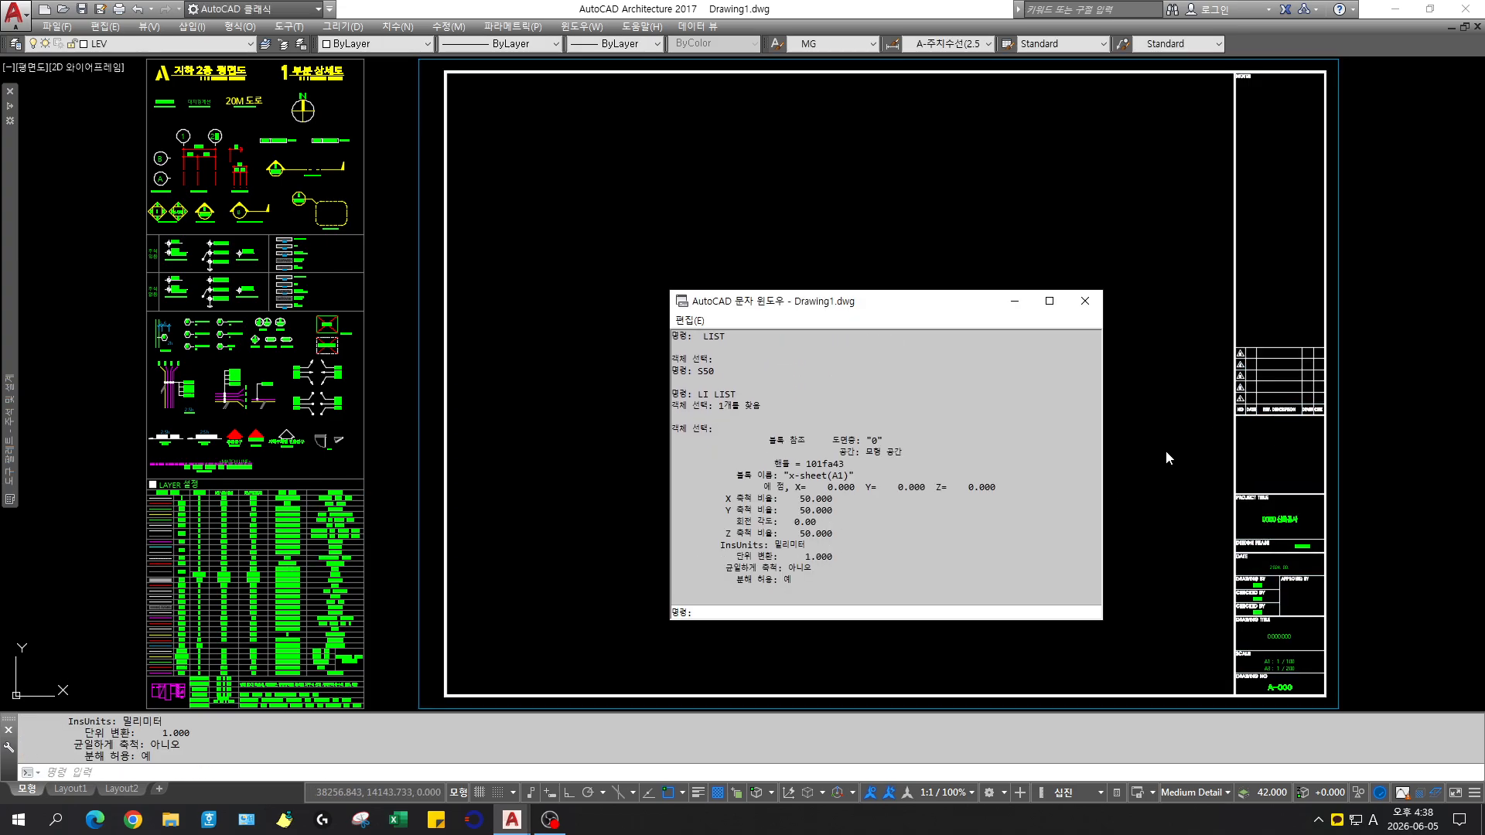
key("F2")
key("Return")
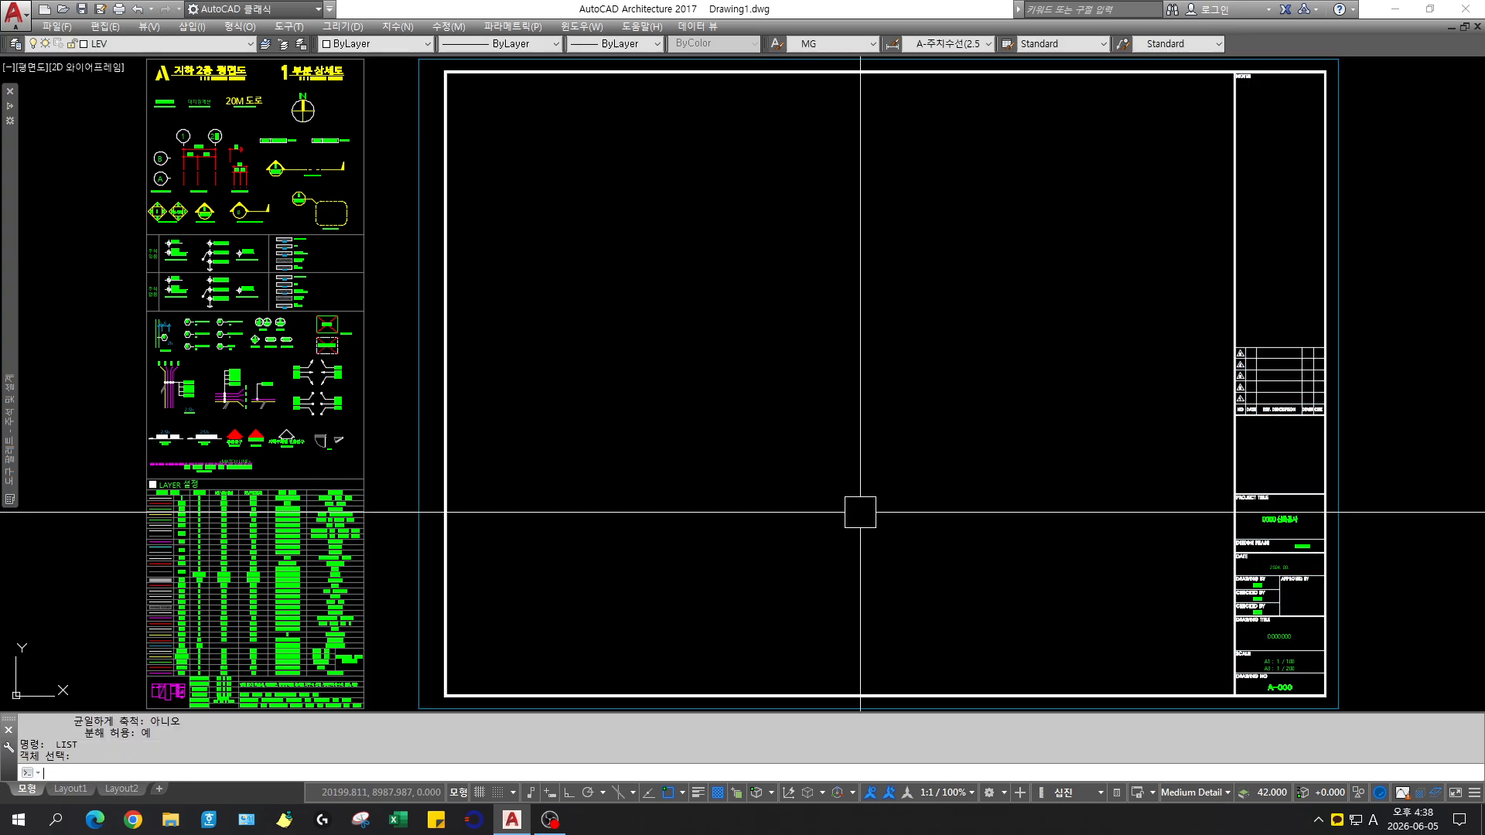
Copy the legend and the drawing sheet together horizontally to the empty space right of the originals
scroll(858, 510, "down", 4)
key("Return")
type("c")
key("Return")
left_click(441, 248)
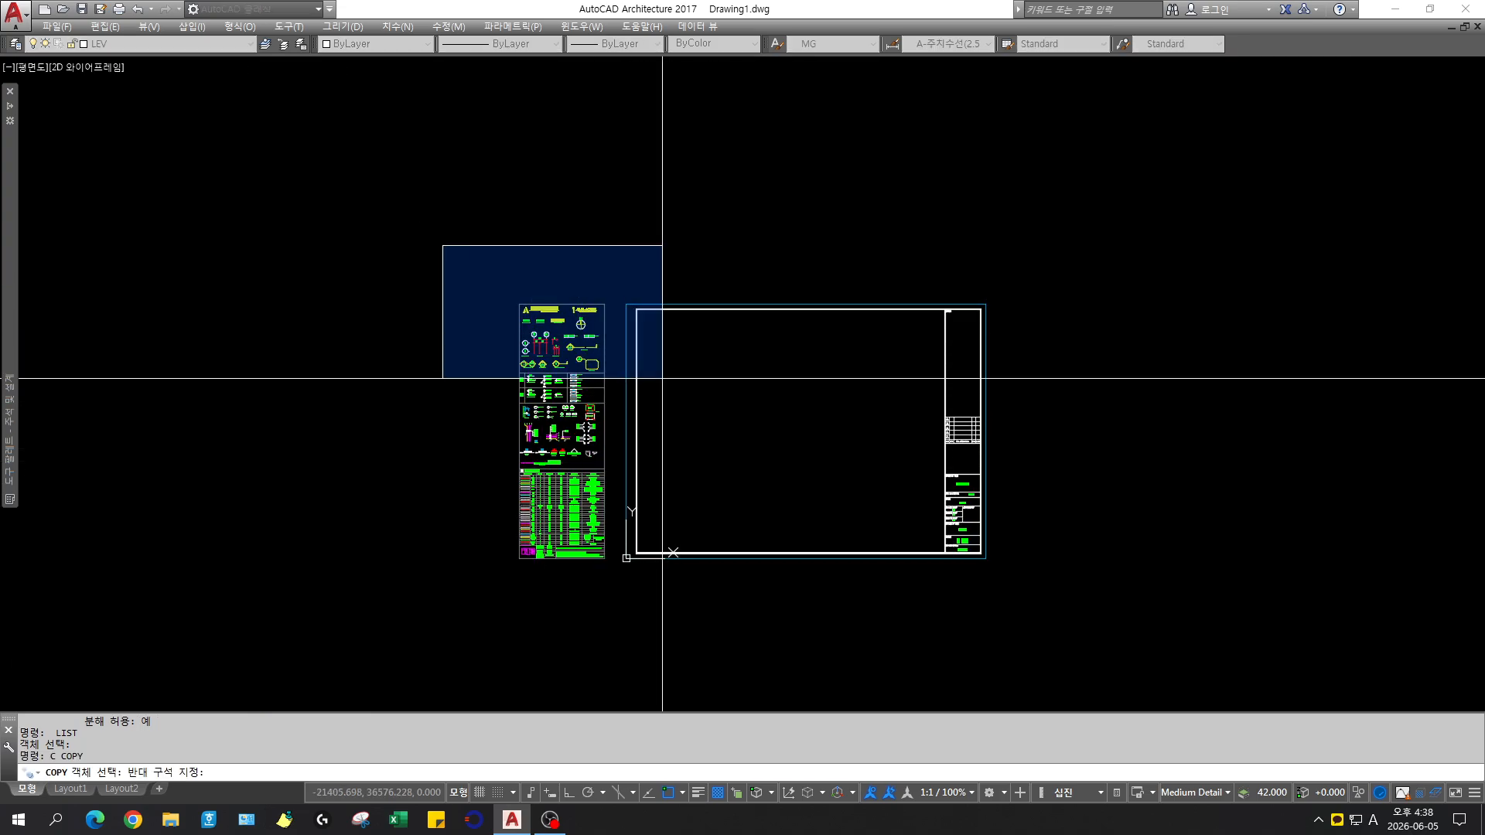
left_click(1086, 621)
key("Return")
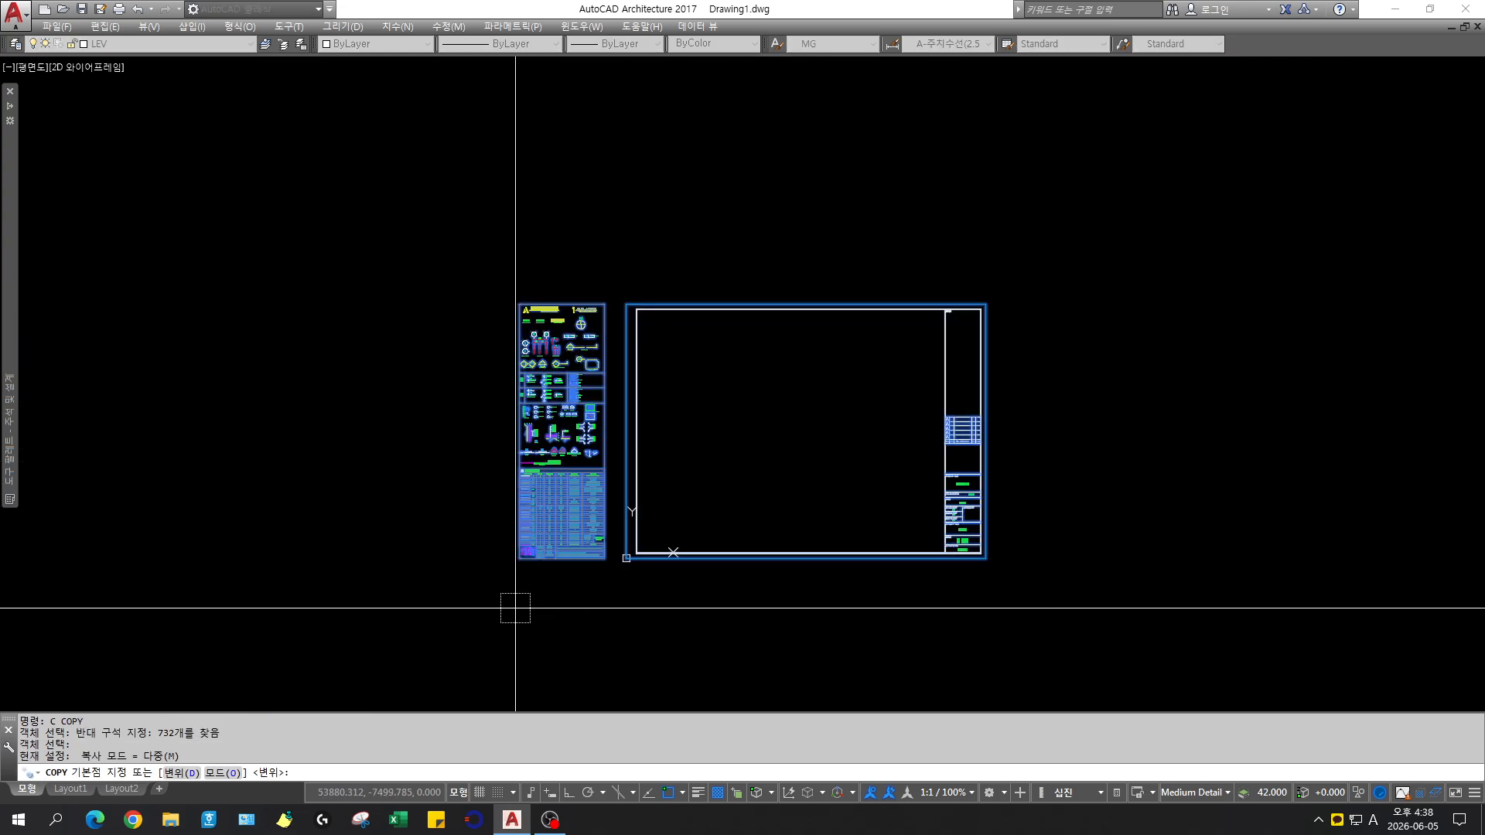
left_click(510, 605)
key("F8")
middle_click_drag(1246, 629, 788, 659)
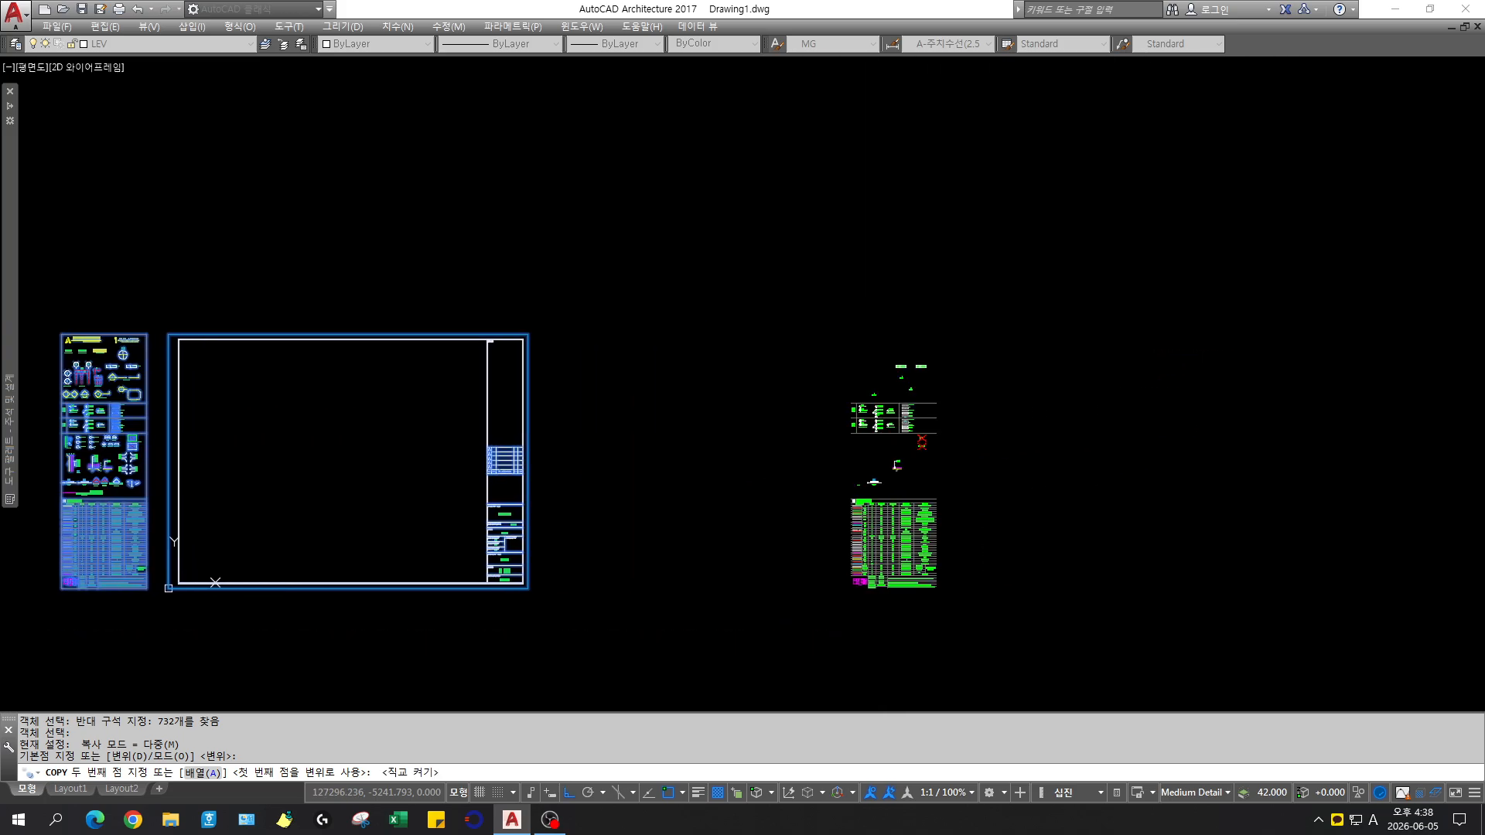
left_click(839, 647)
key("Return")
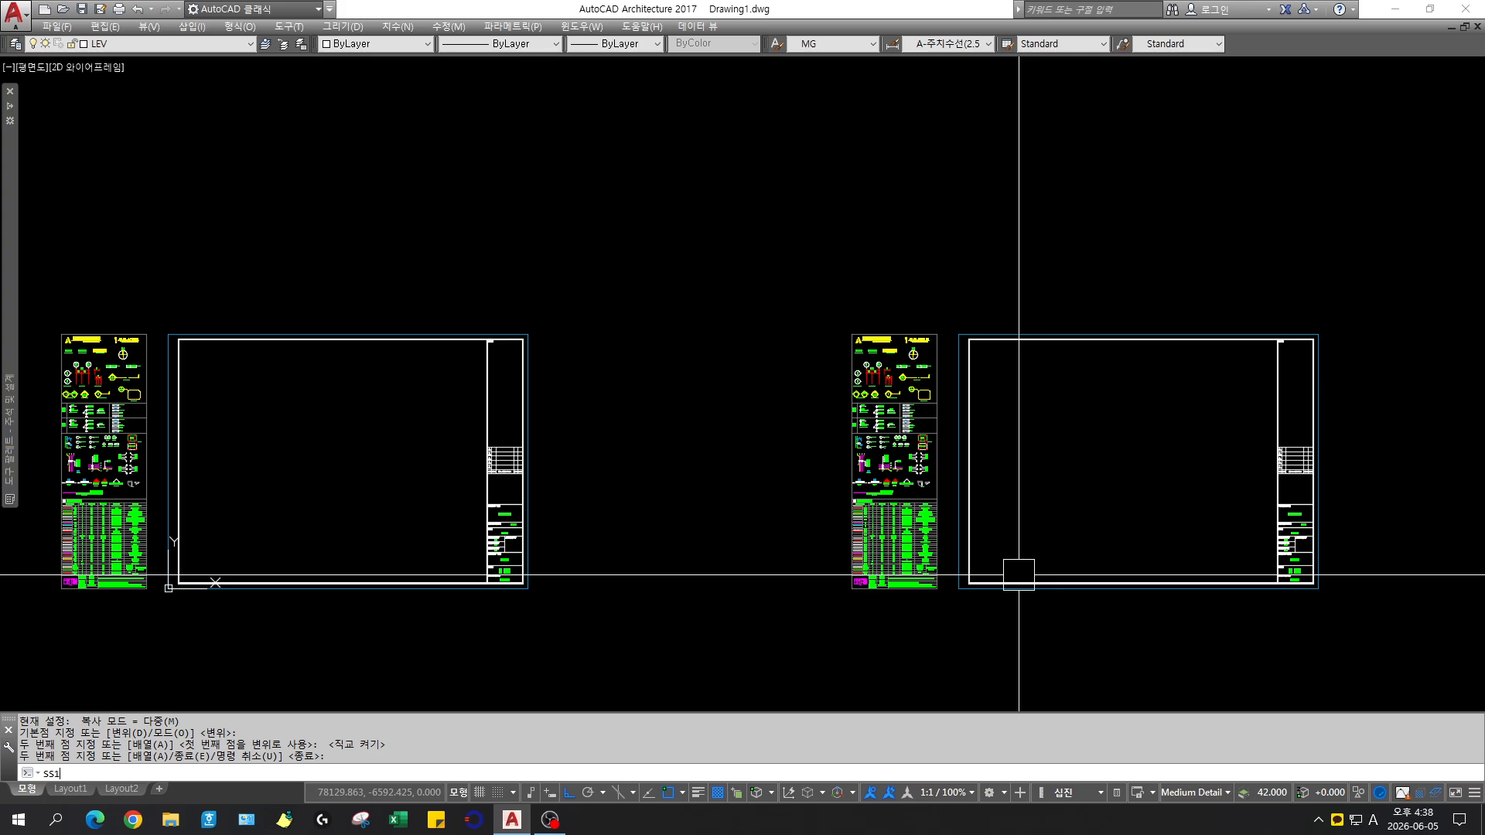
Rescale the copied legend and sheet to 1/100 with SS100, using the sheet's lower-left corner as base point
type("SS100")
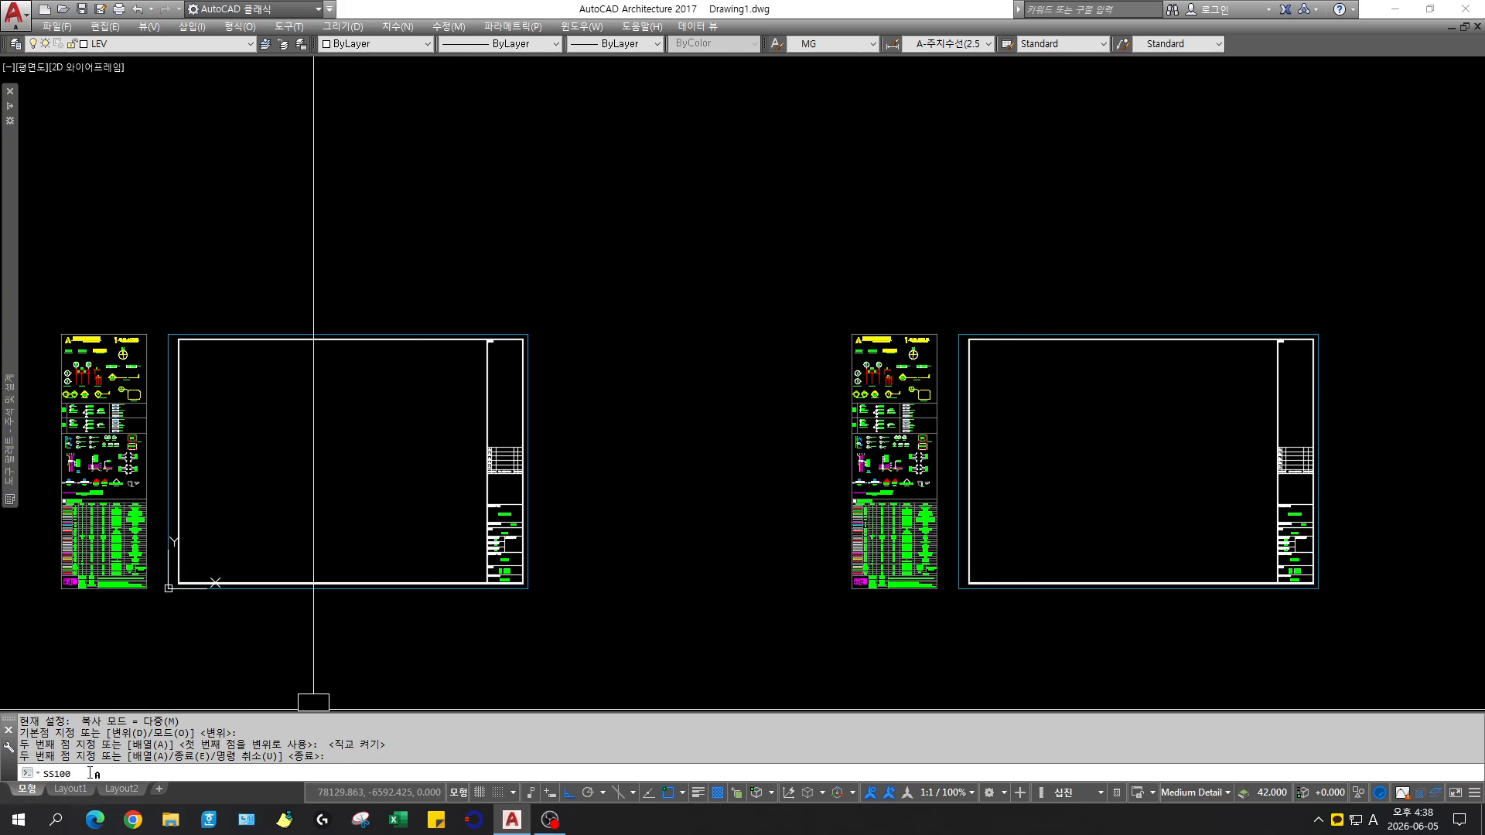
key("Return")
left_click(1473, 652)
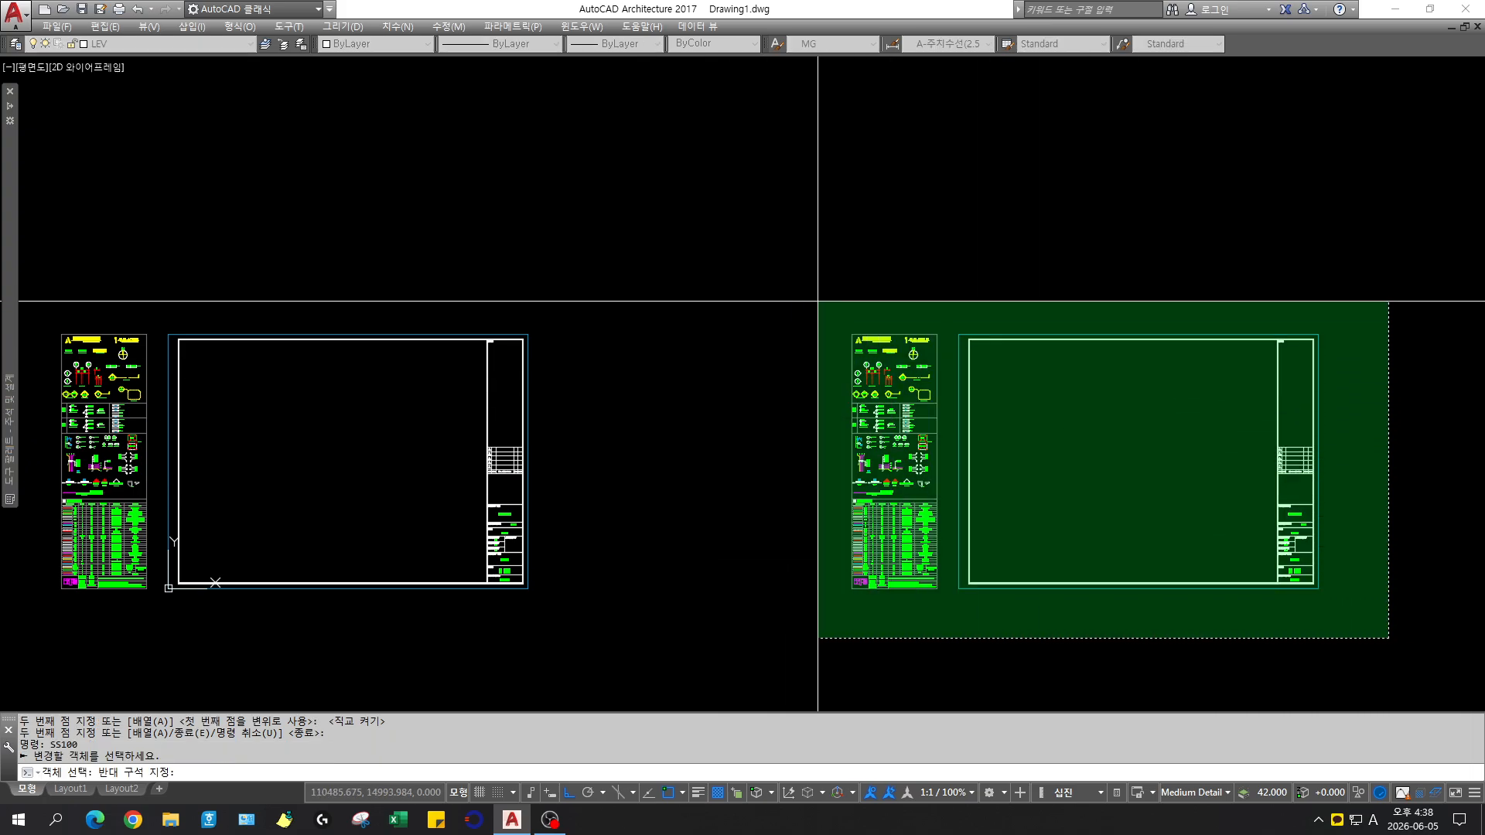
left_click(813, 325)
key("Return")
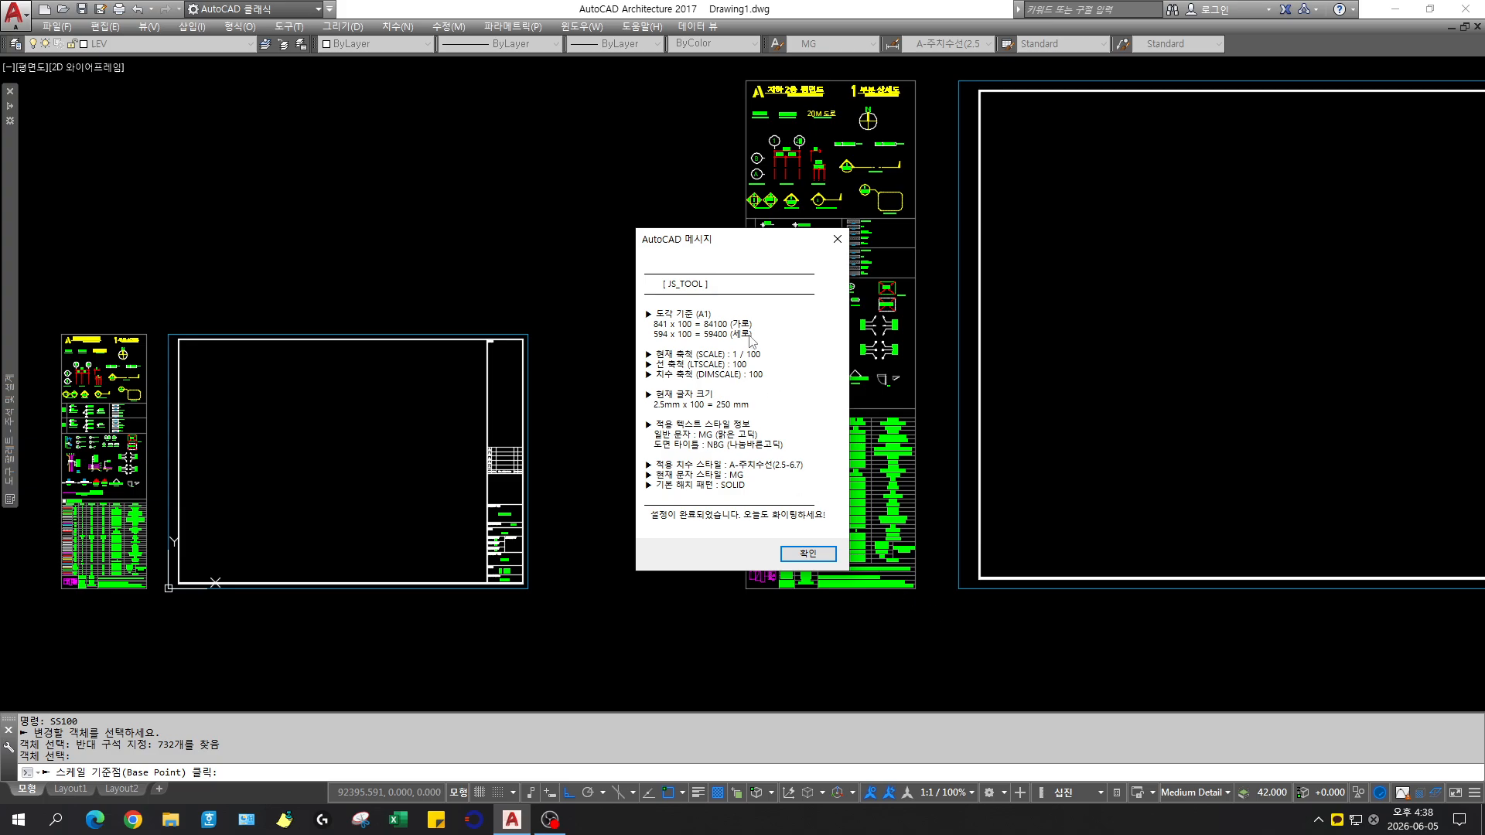
left_click(803, 556)
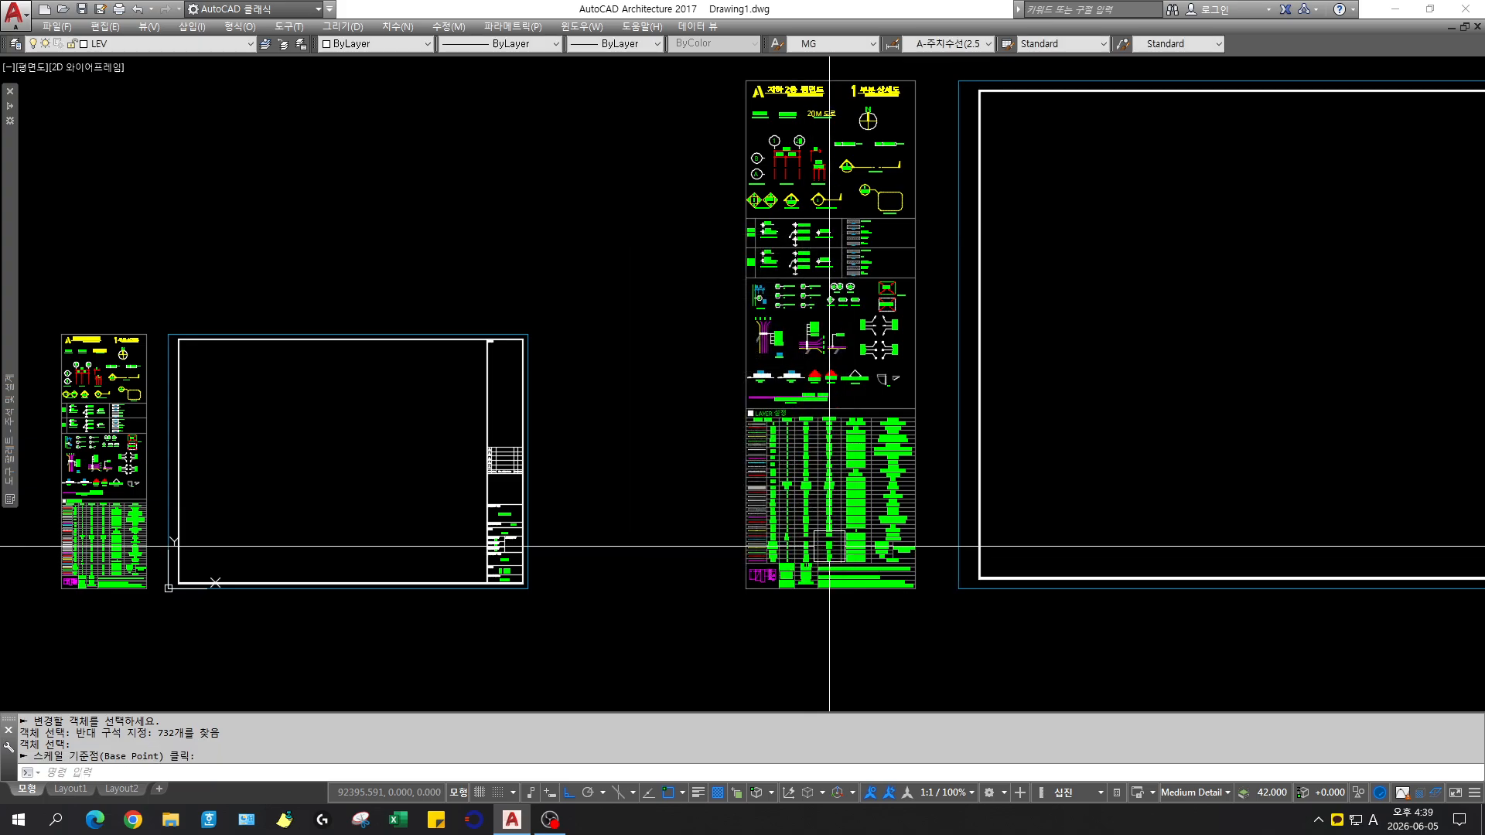
List the rescaled sheet block's properties to check its scale factors
middle_click_drag(1236, 448, 652, 508)
type("LI")
key("Return")
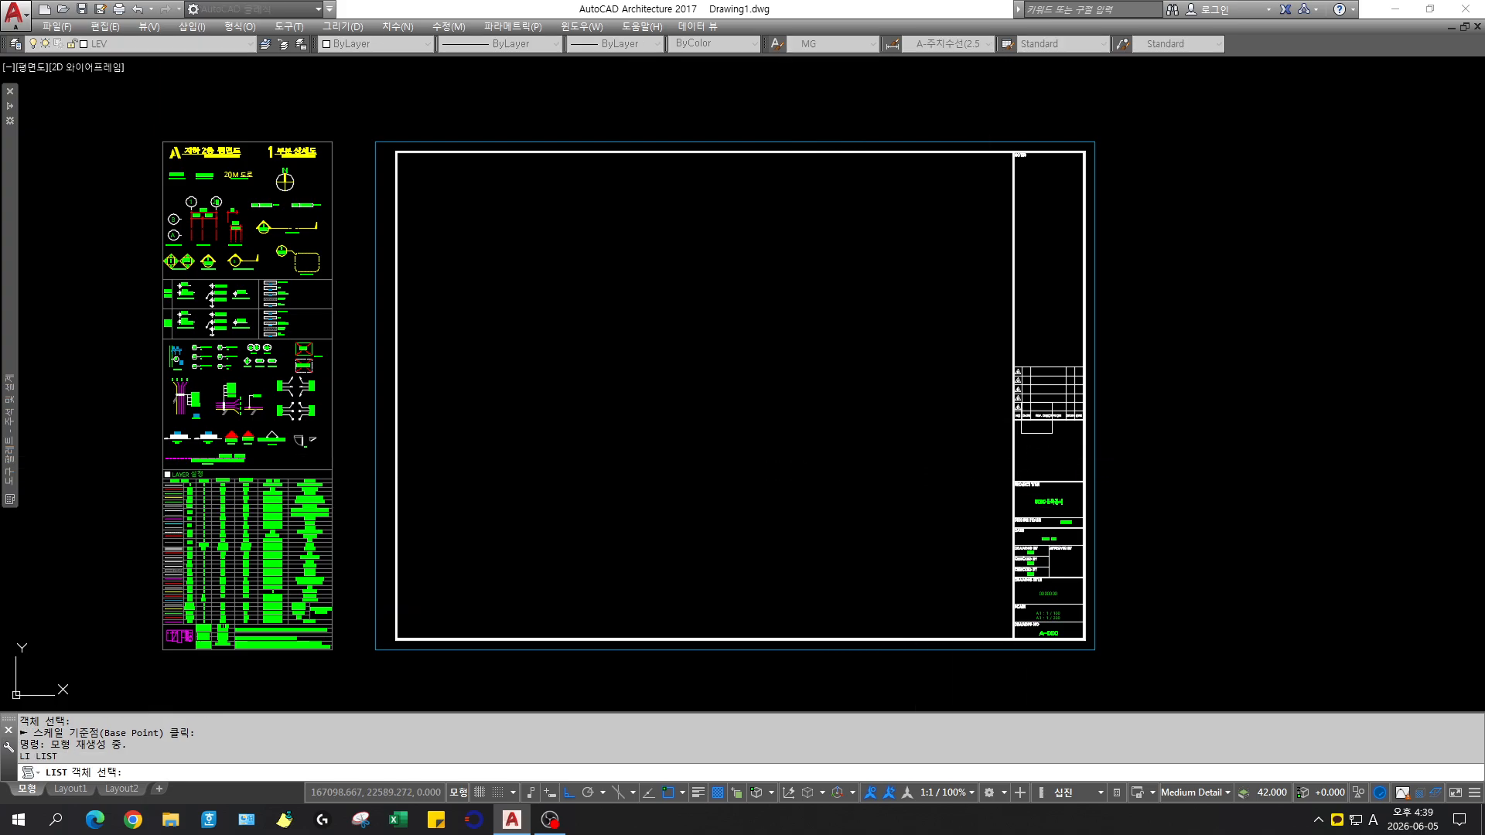
left_click(1037, 409)
key("Return")
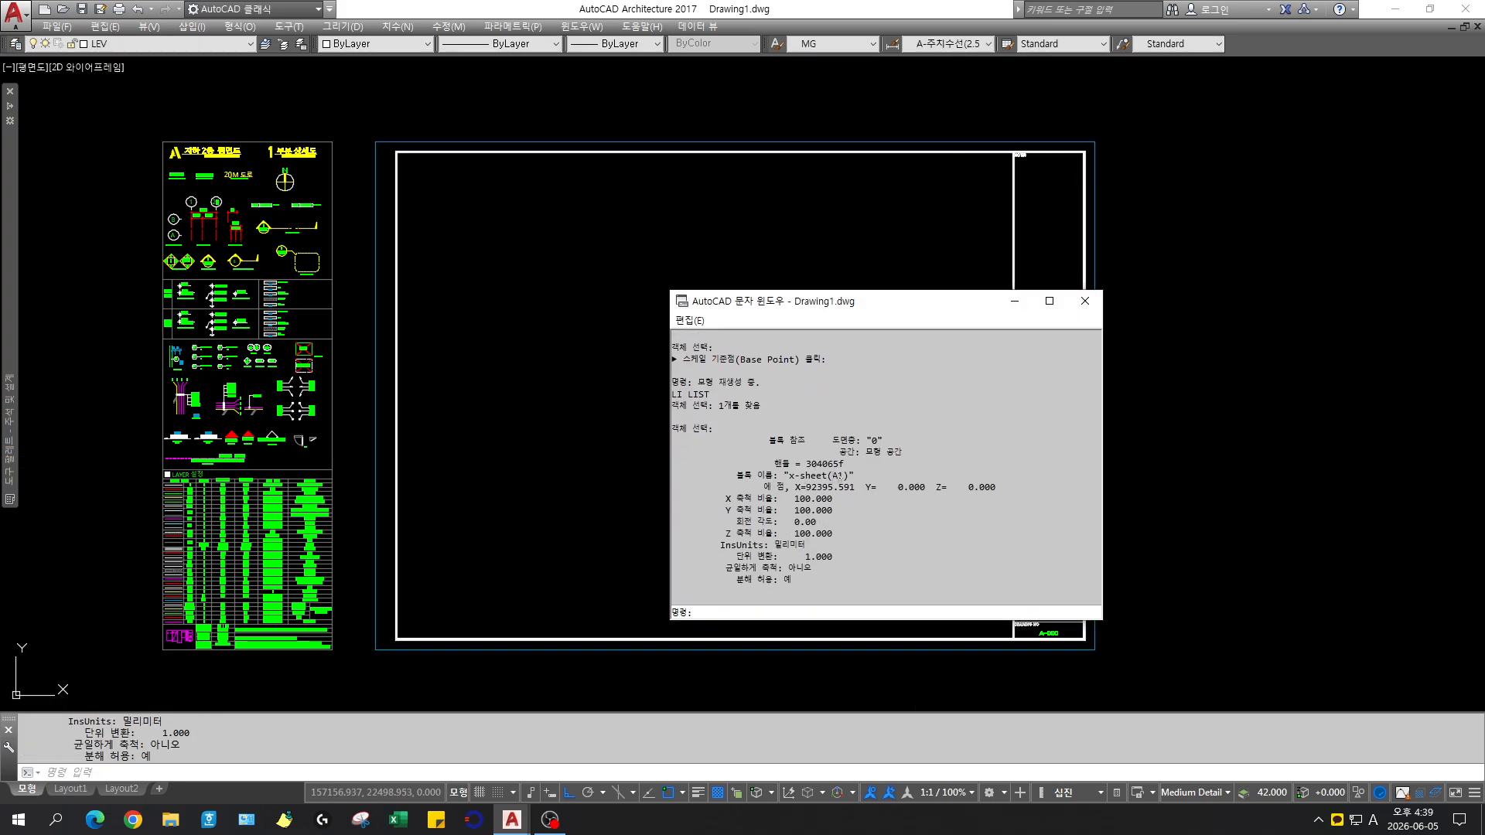
key("Return")
key("Return")
Copy the three red vertical lines below the legend's grid dimensions into the upper-left area of the 1/100 sheet
key("ctrl+w")
left_click(151, 141)
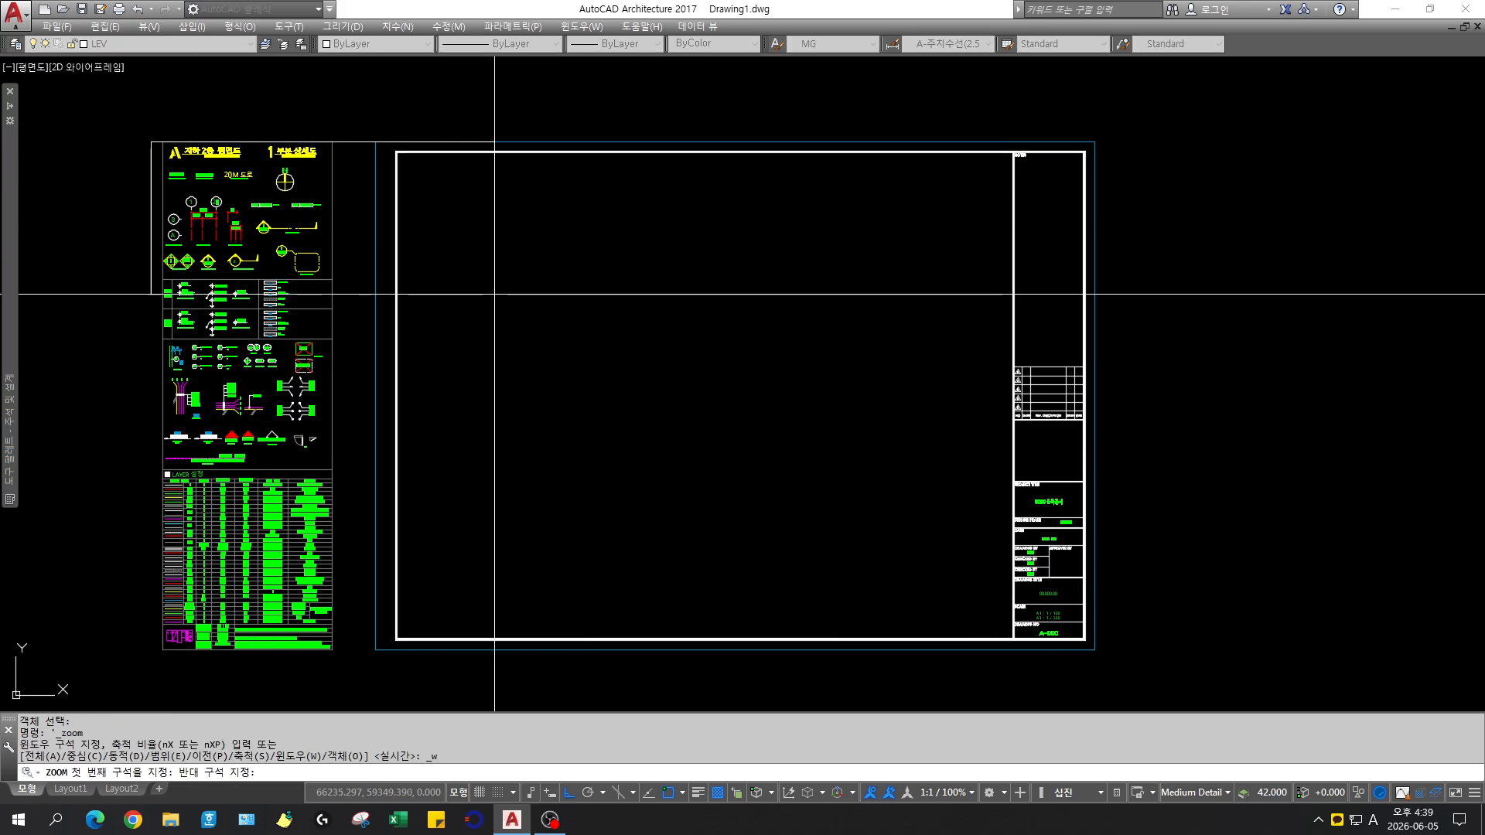
left_click(679, 364)
middle_click_drag(679, 364, 1014, 430)
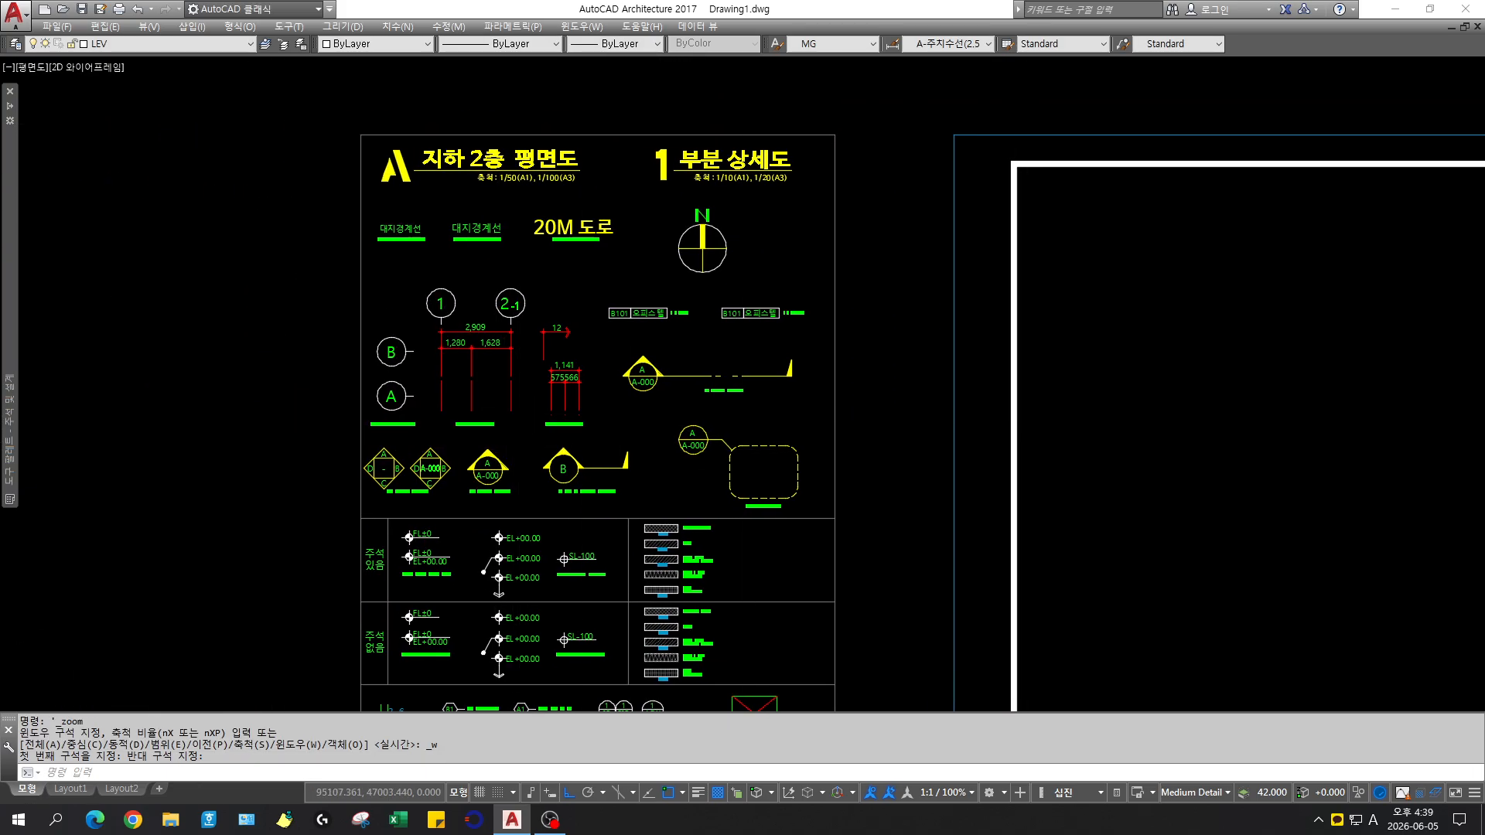
scroll(523, 409, "up", 3)
type("c c")
left_click(301, 370)
left_click(534, 387)
key("space")
left_click(541, 390)
scroll(606, 447, "down", 3)
middle_click_drag(606, 448, 456, 406)
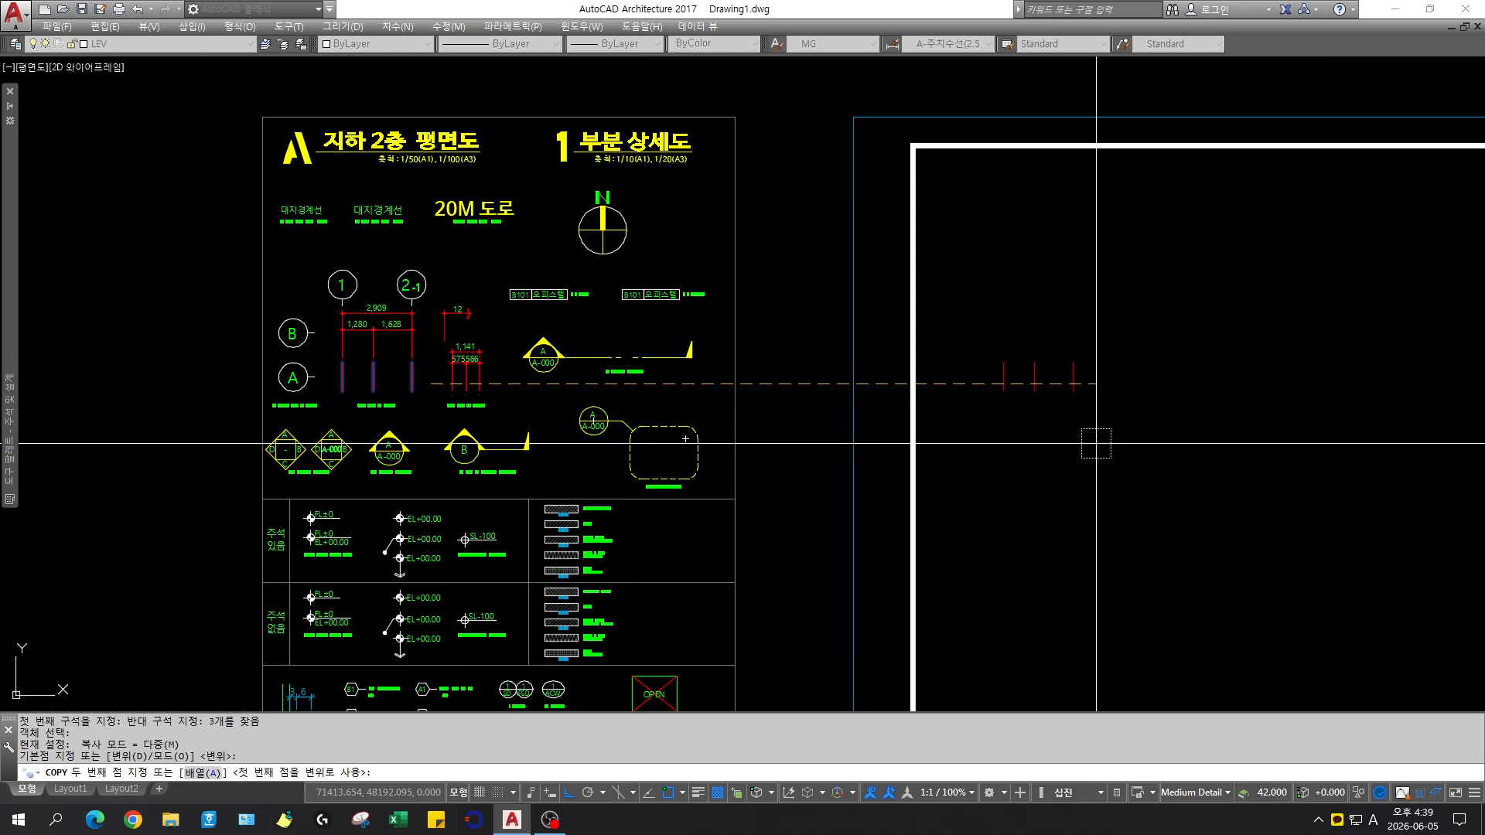
left_click(1137, 443)
key("space")
Dimension the three copied lines on their upper side with SDD and add the numbered circle symbols
middle_click_drag(1168, 408, 918, 509)
type("sdd")
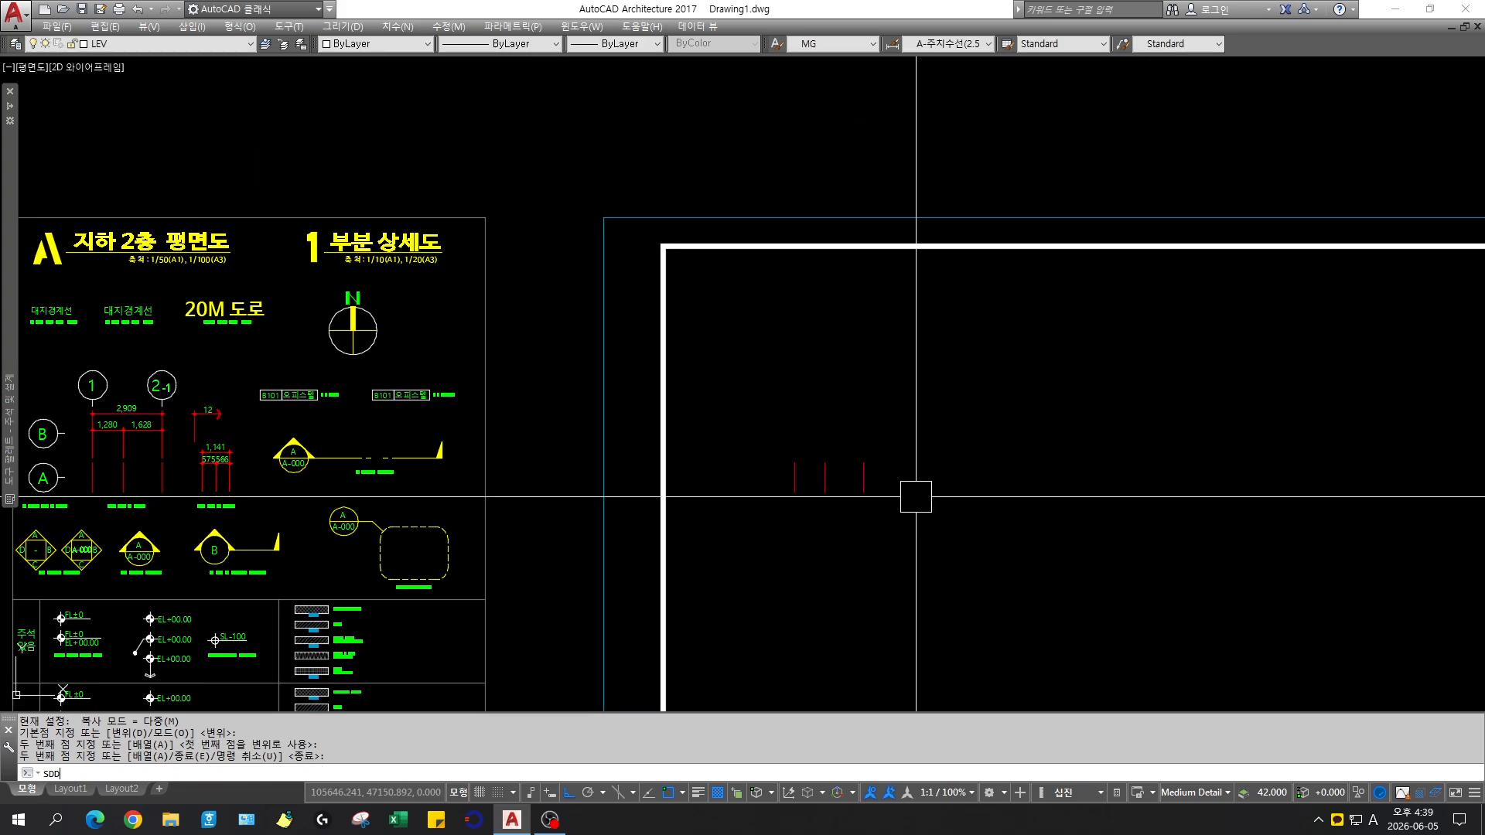
key("space")
left_click(915, 481)
left_click(757, 427)
key("space")
left_click(878, 413)
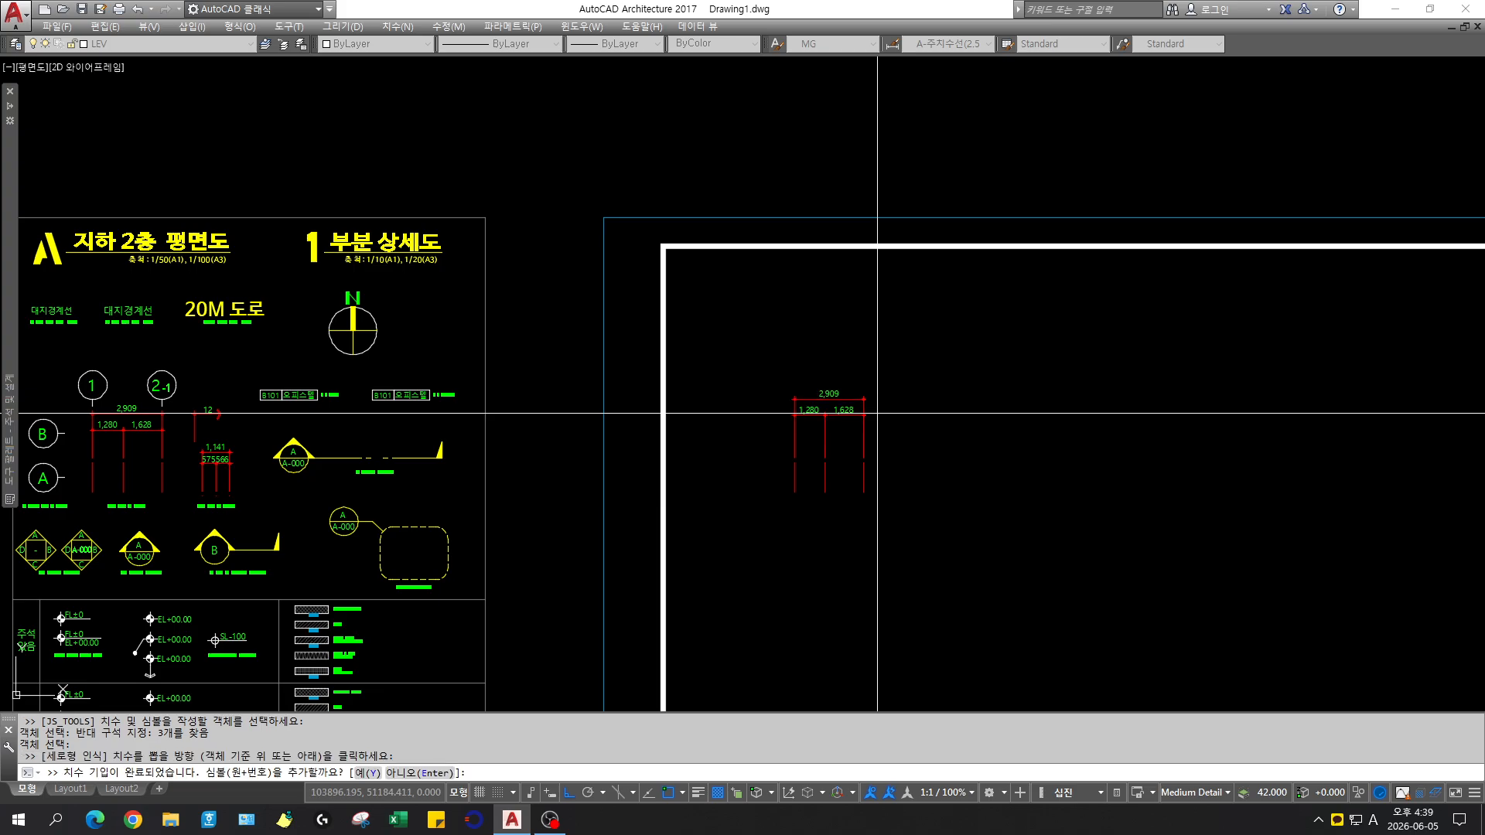
type("y")
key("Return")
scroll(937, 423, "down", 5)
type("c")
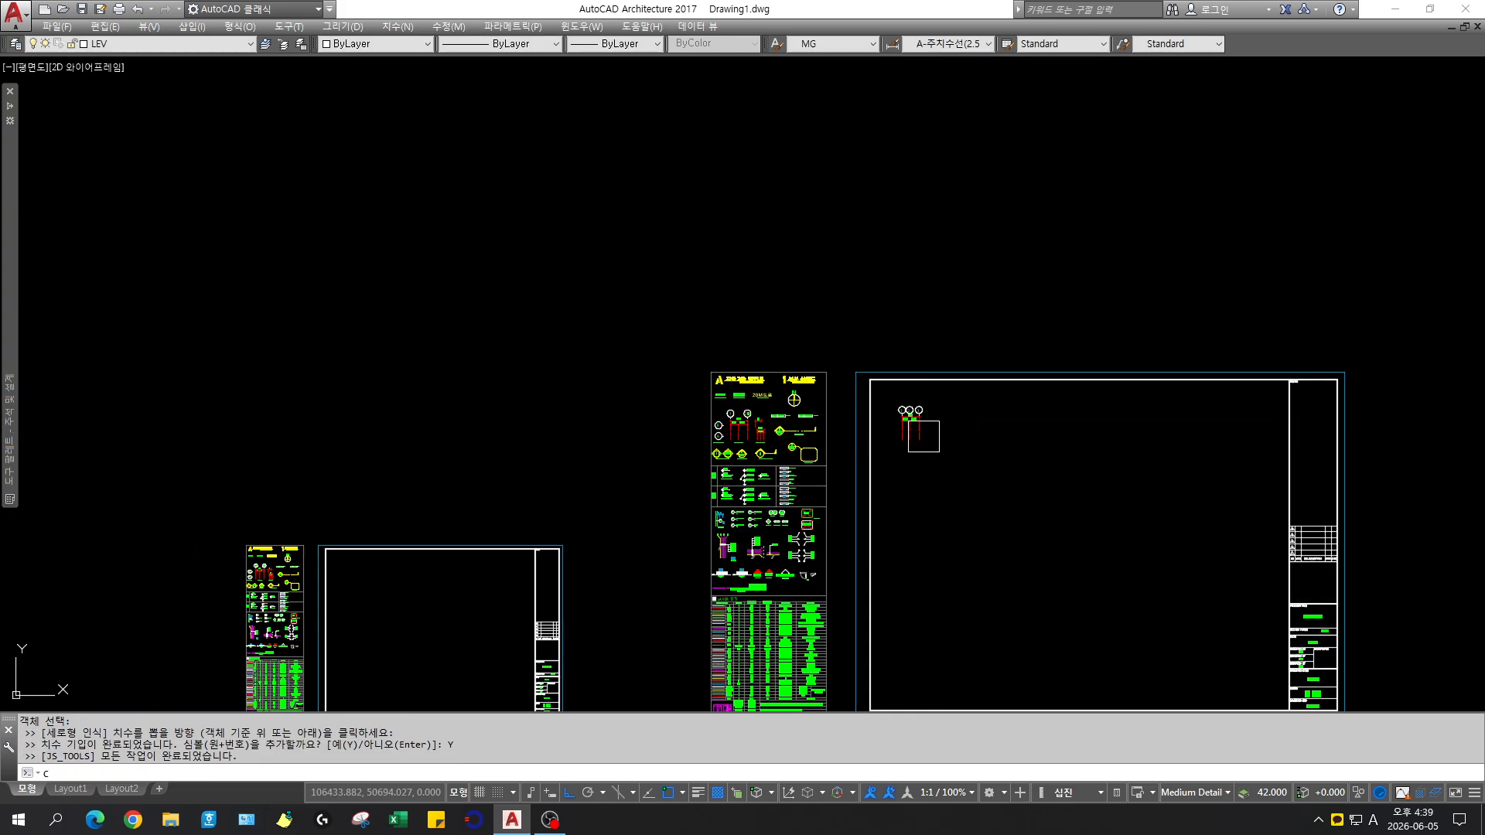
type(" w")
left_click(882, 391)
left_click(932, 450)
key("space")
left_click(919, 431)
key("alt+v")
key("z")
key("w")
left_click(178, 535)
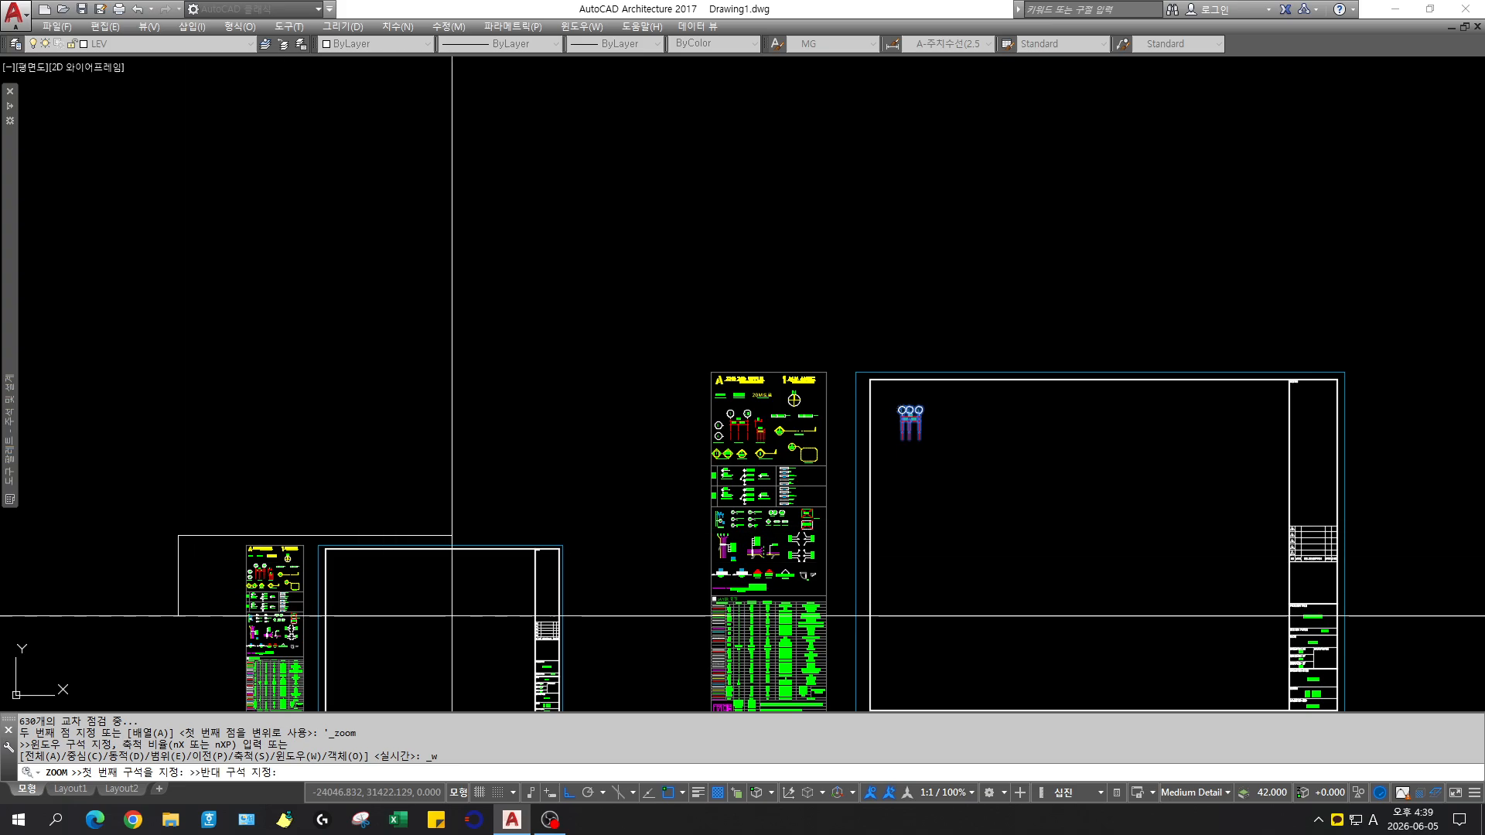
left_click(451, 615)
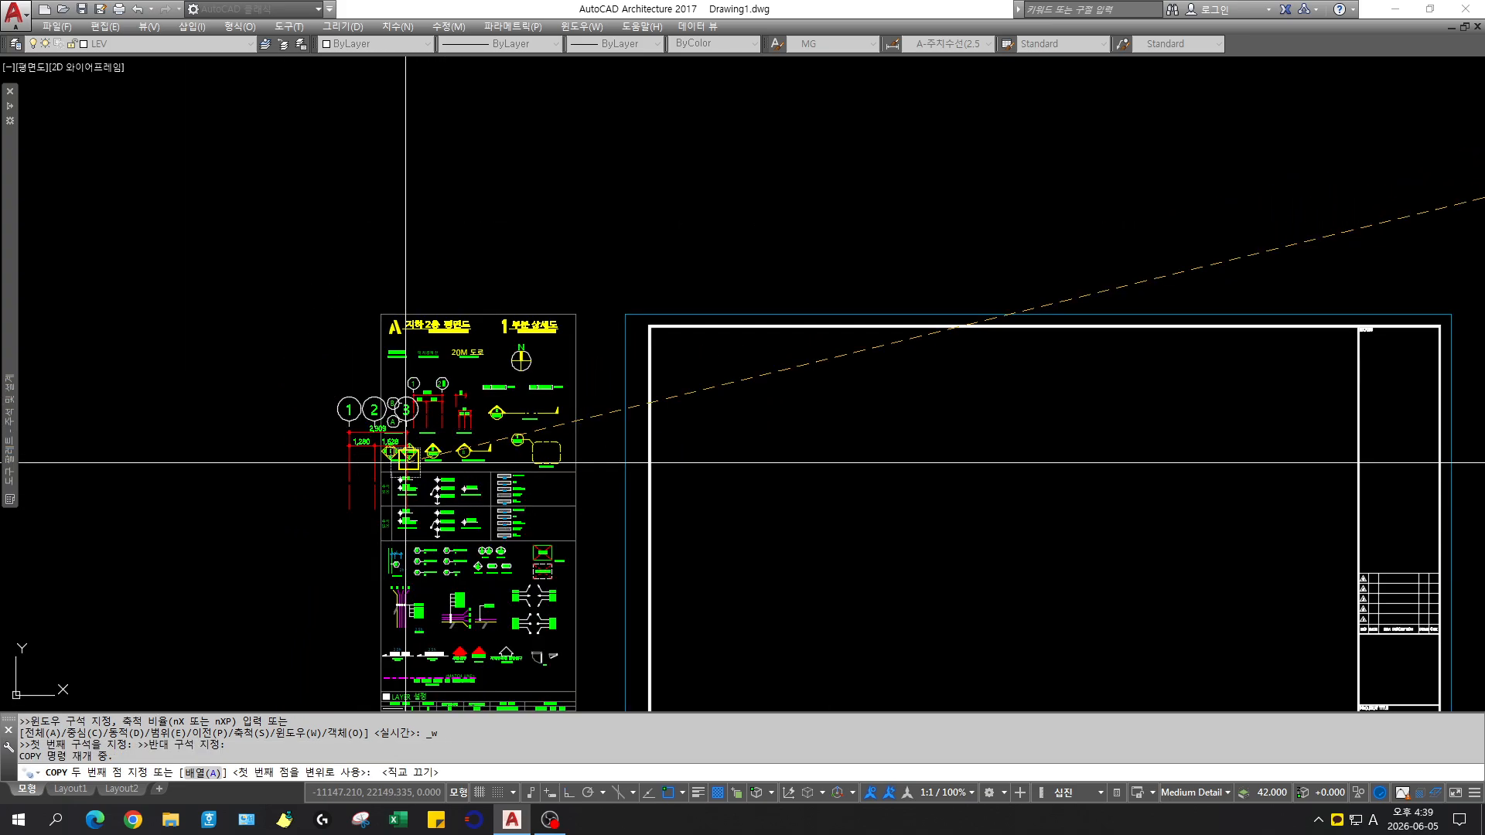
scroll(405, 462, "down", 8)
key("Escape")
Copy the 1/100 legend and sheet, including the dimensioned lines, horizontally to the empty space on their right
type("c")
key("space")
type("c")
key("space")
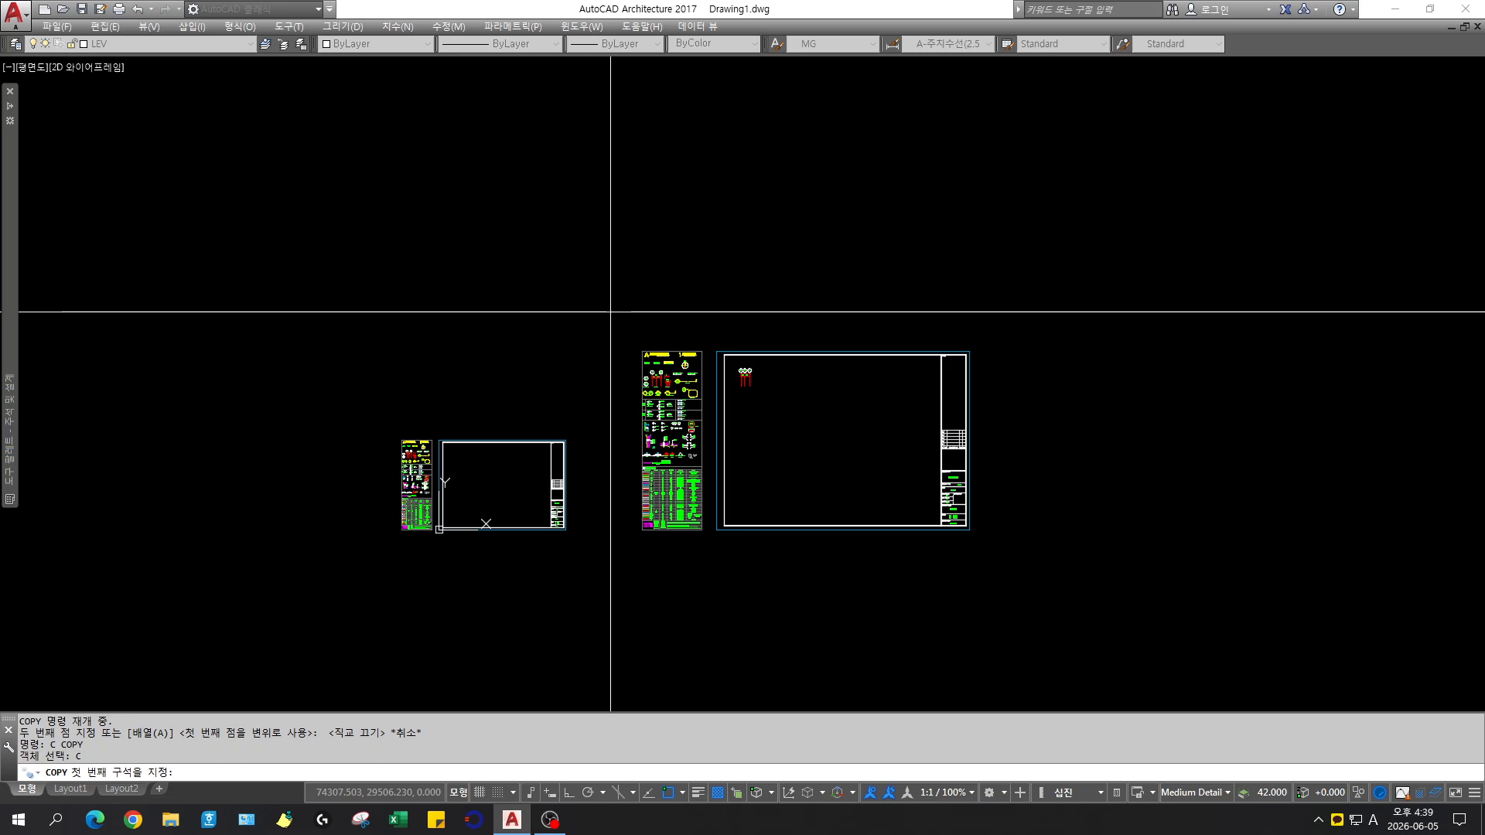
left_click(611, 312)
left_click(1151, 591)
key("space")
left_click(599, 584)
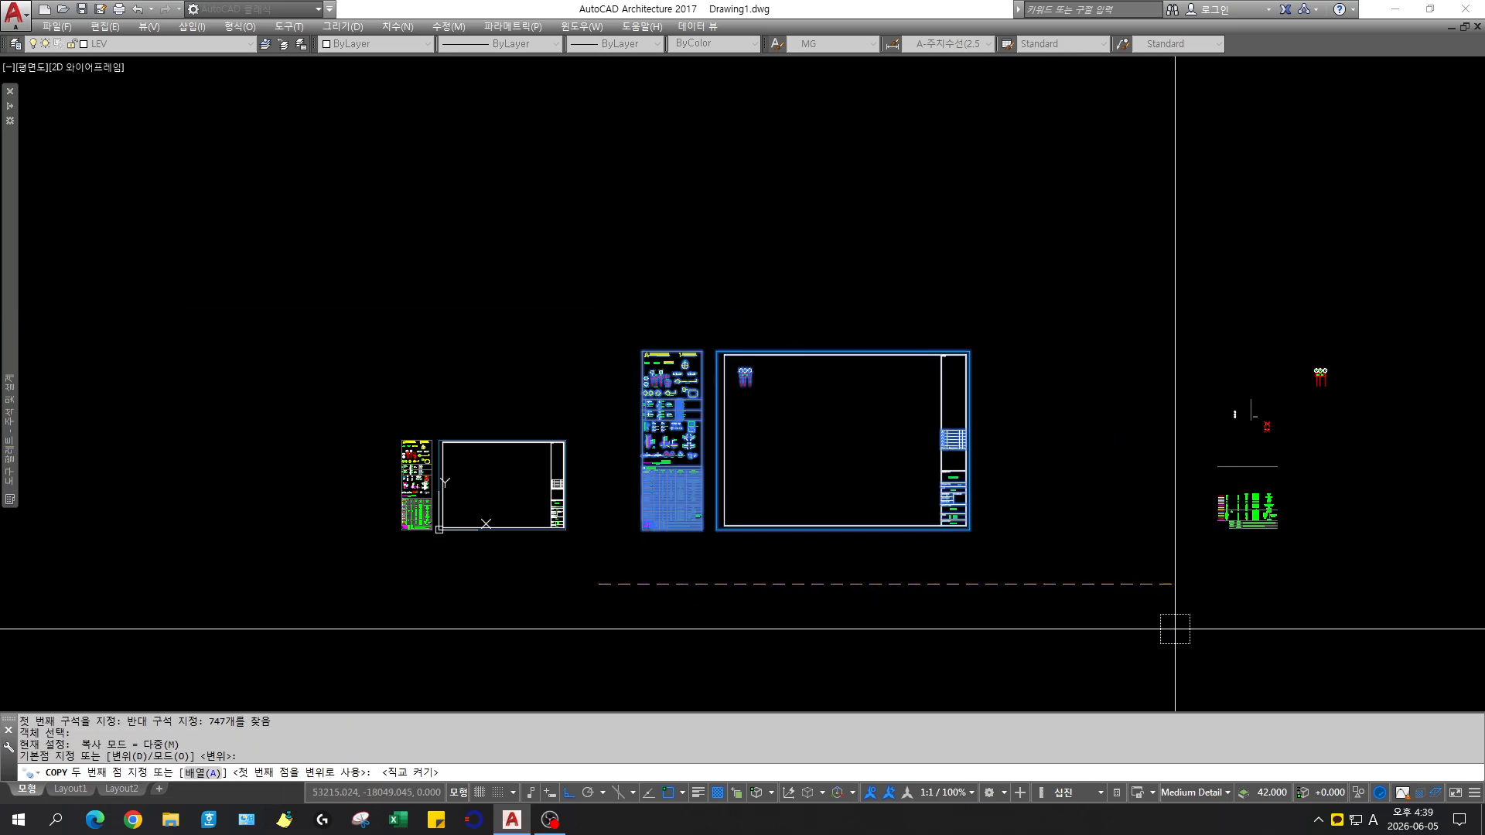
left_click(1200, 623)
key("space")
Rescale the newest legend and sheet copy to 1/150 with SS150, using the sheet's lower-left corner as base point
middle_click_drag(1270, 584, 725, 611)
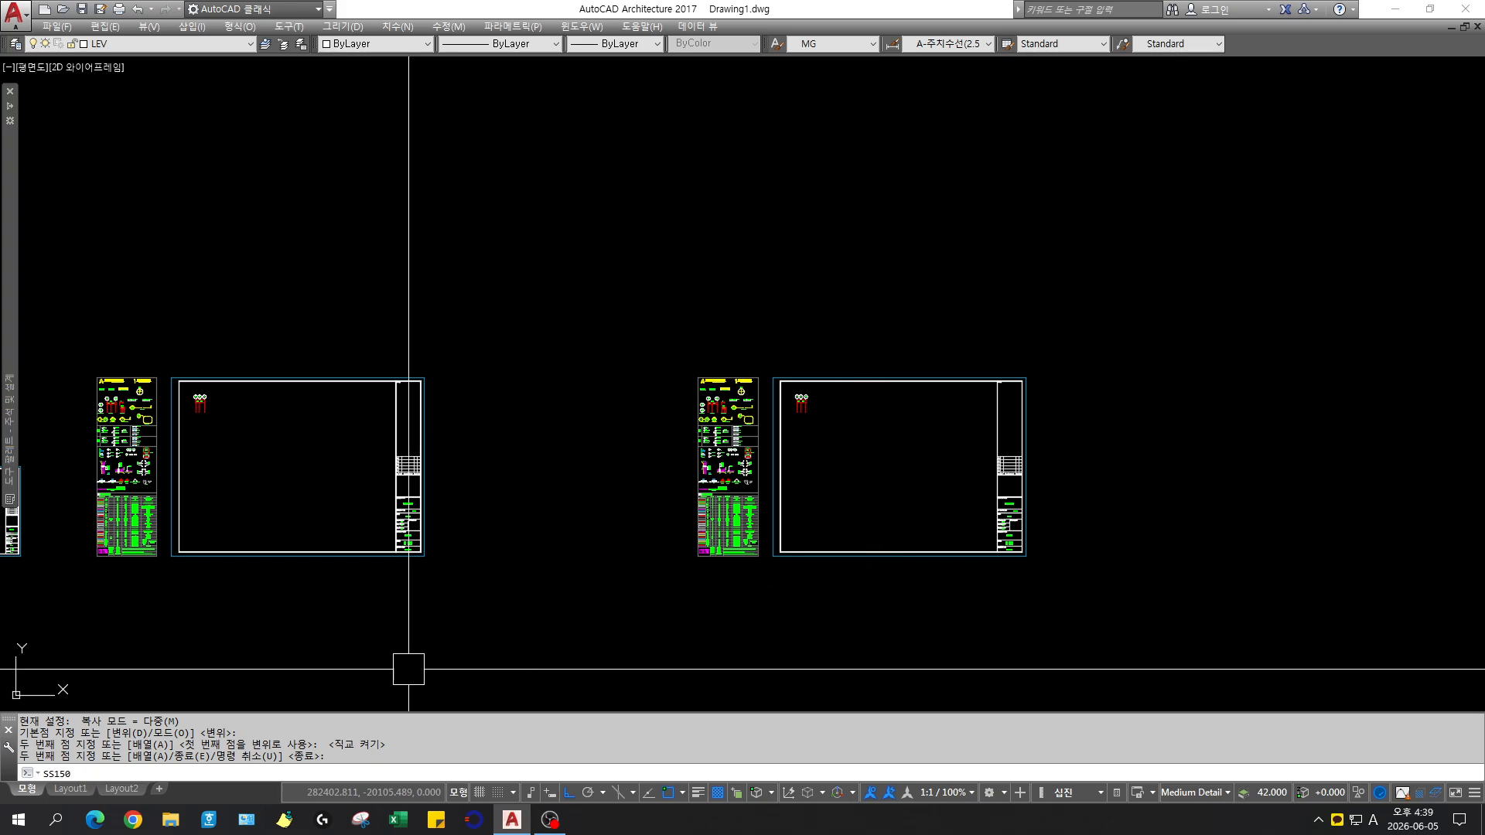
type("0")
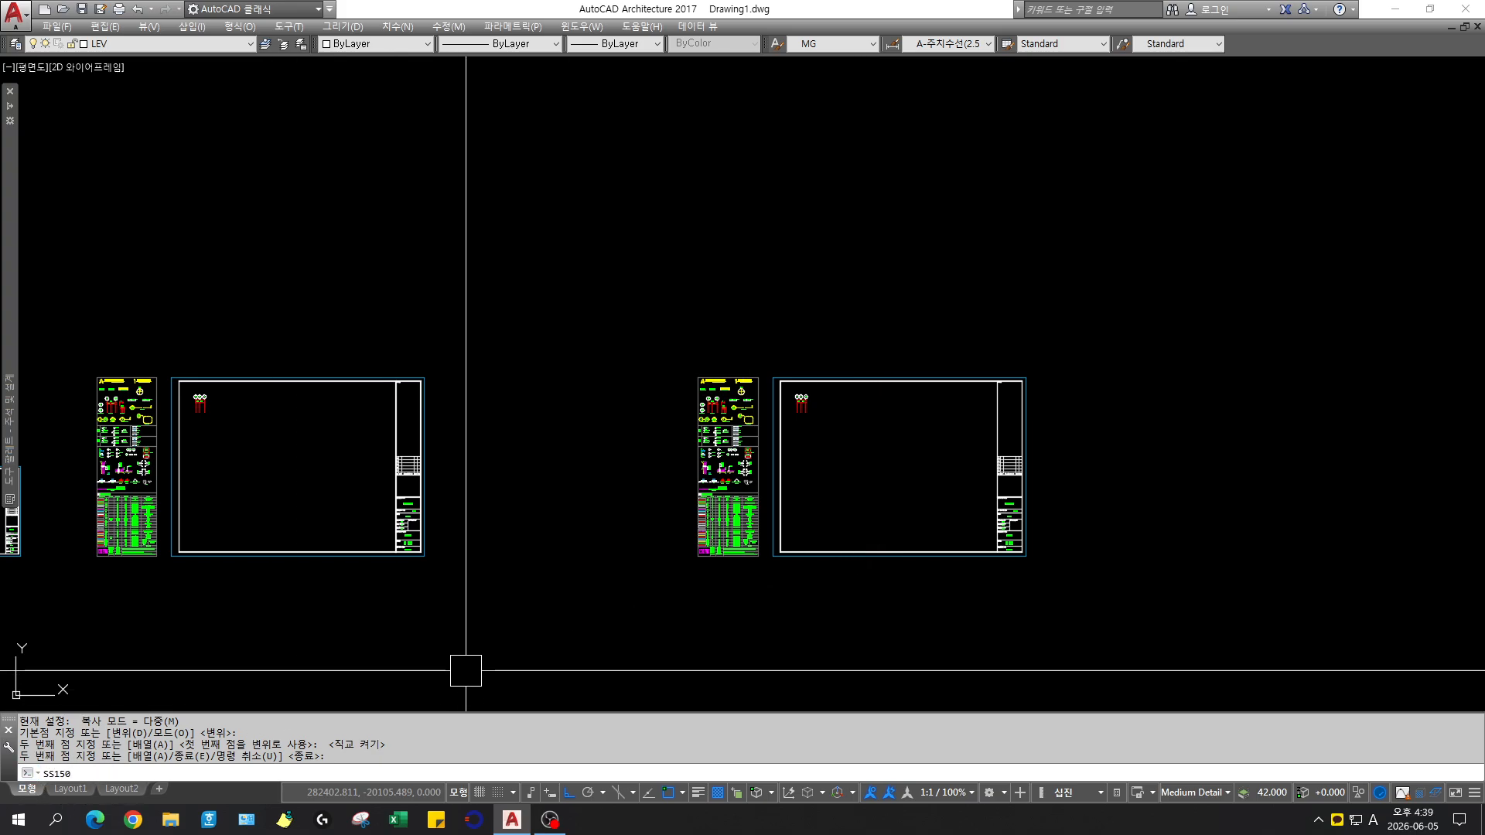
key("Return")
left_click(1123, 619)
left_click(607, 304)
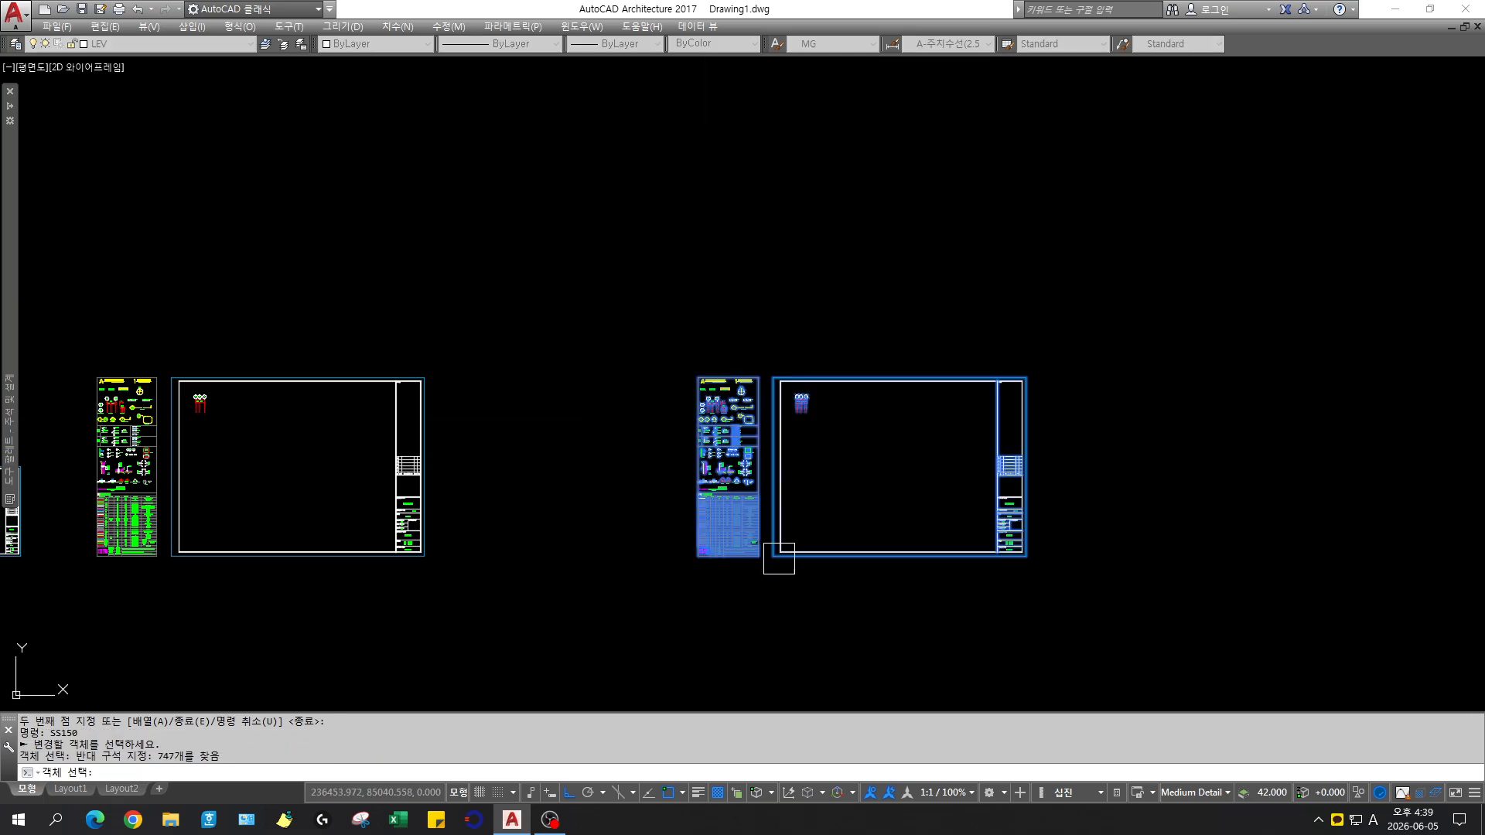
scroll(777, 557, "up", 4)
key("Return")
scroll(768, 540, "up", 2)
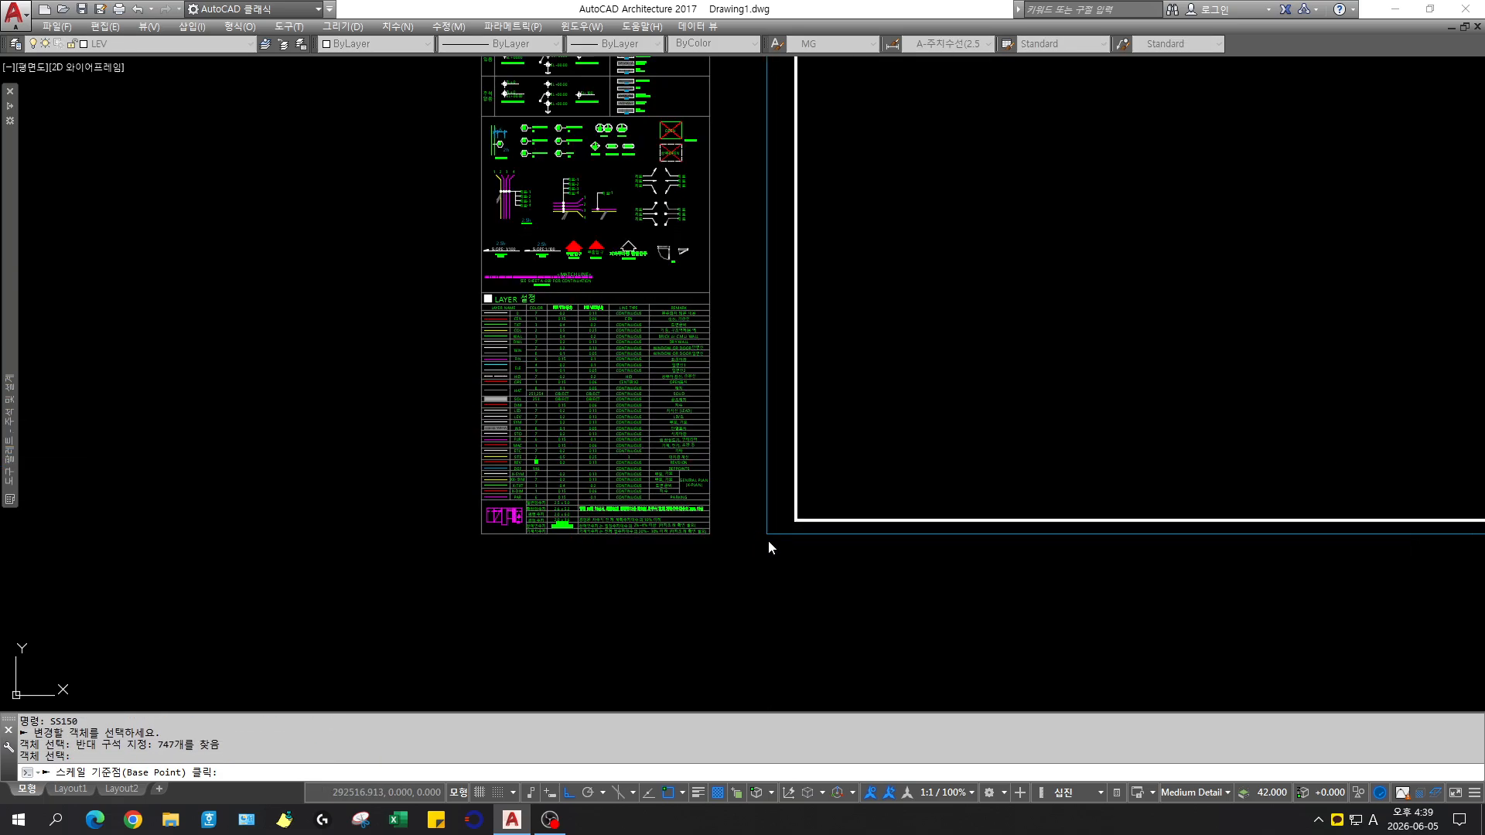
left_click(768, 540)
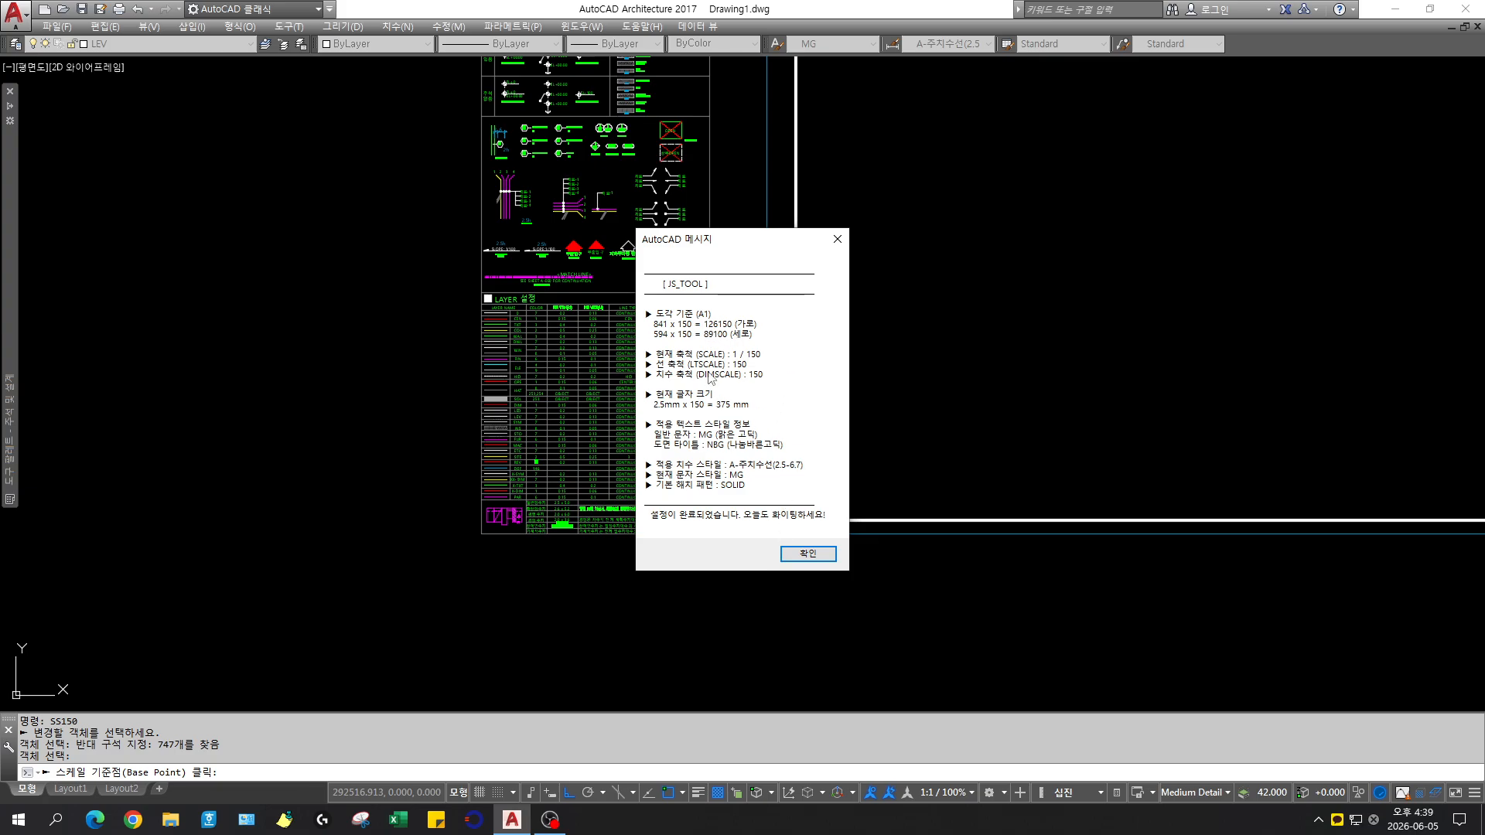
left_click(806, 553)
Erase the dimensioned lines and their circle symbols from the 1/150 sheet
scroll(818, 586, "down", 5)
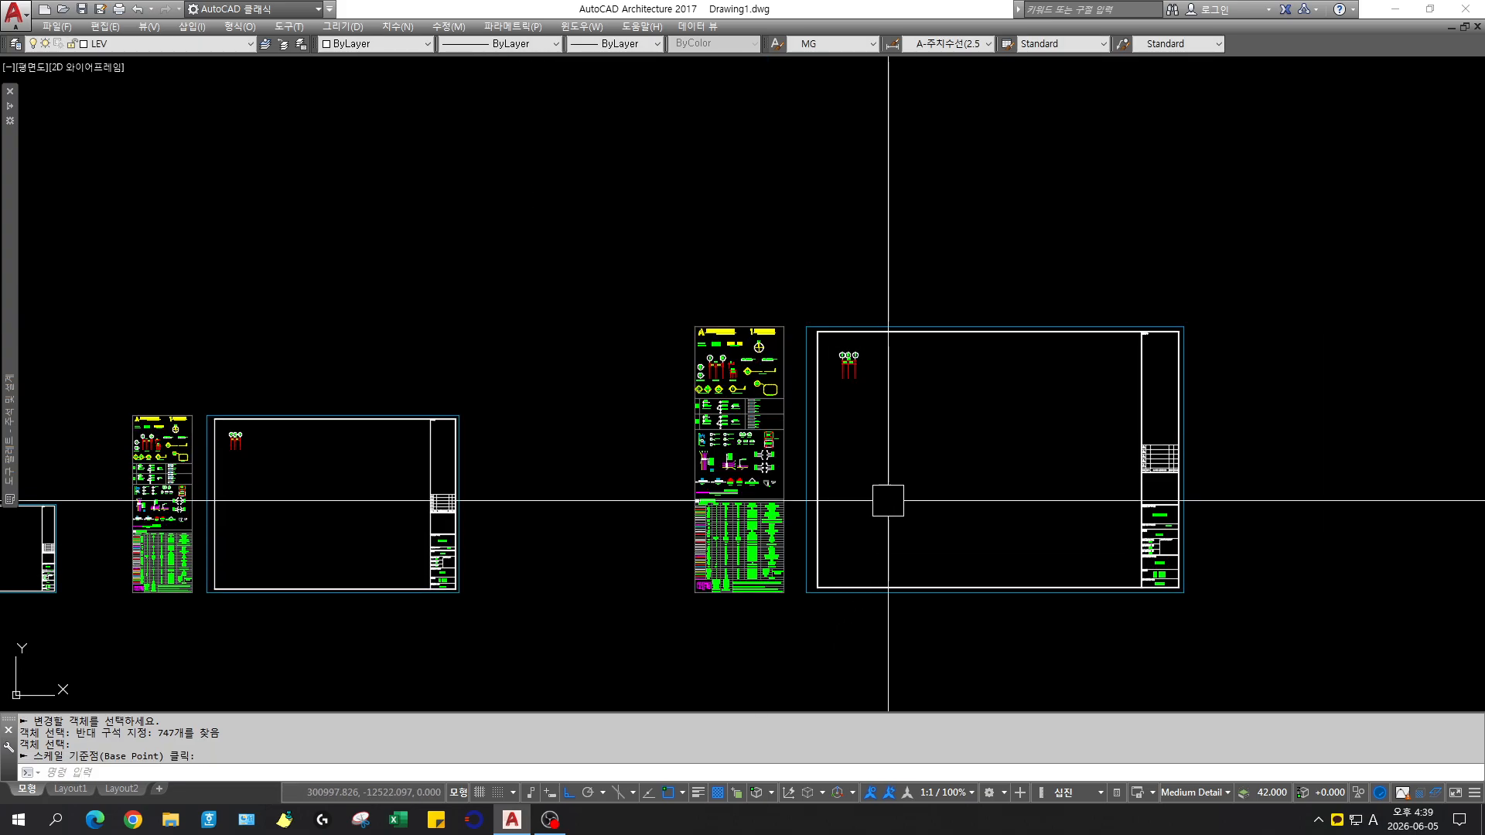
key("Escape")
type("e")
key("Return")
left_click(826, 319)
left_click(894, 425)
key("space")
Copy the three red vertical lines from the 1/150 legend into the upper-left area of its sheet
key("z")
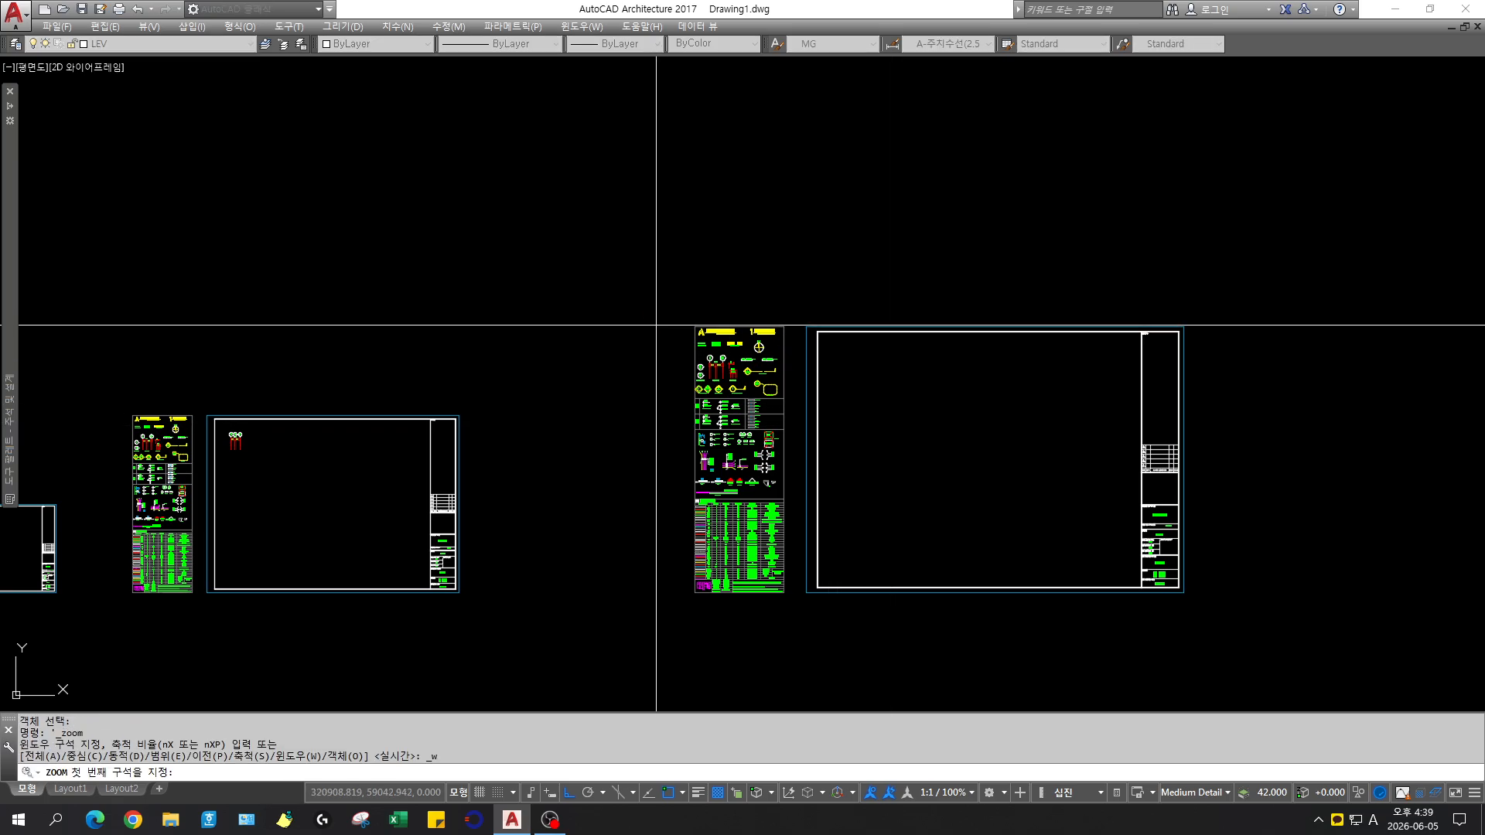
left_click(682, 322)
left_click(828, 416)
type("c c")
left_click(421, 423)
left_click(527, 434)
key("space")
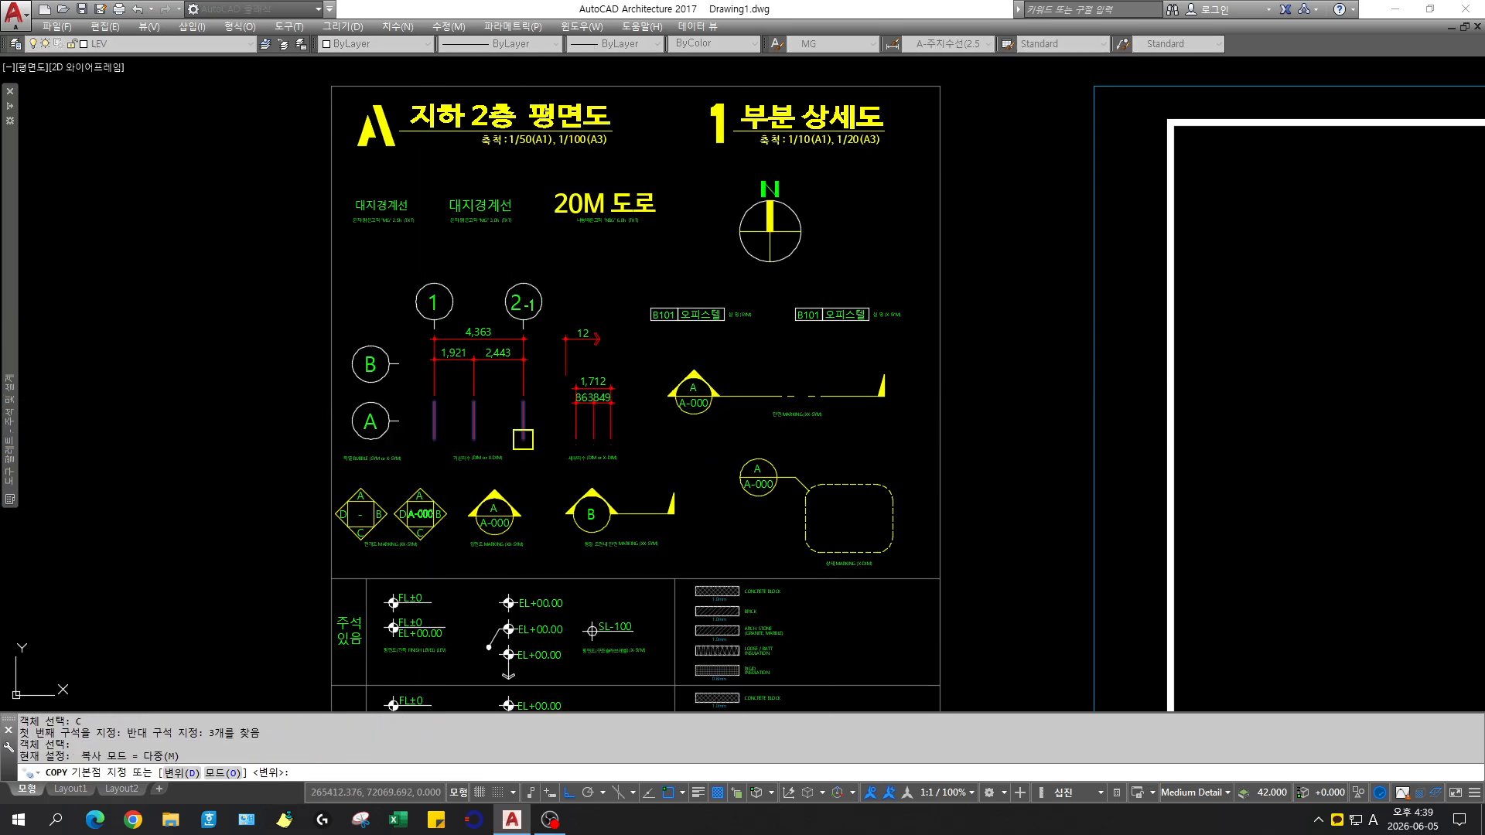
left_click(522, 439)
middle_click_drag(1209, 518, 408, 477)
left_click(865, 499)
key("space")
Dimension the three red vertical lines on the 1/150 sheet with SDD, placing the dimensions above them and adding the numbered circle symbols
type("s")
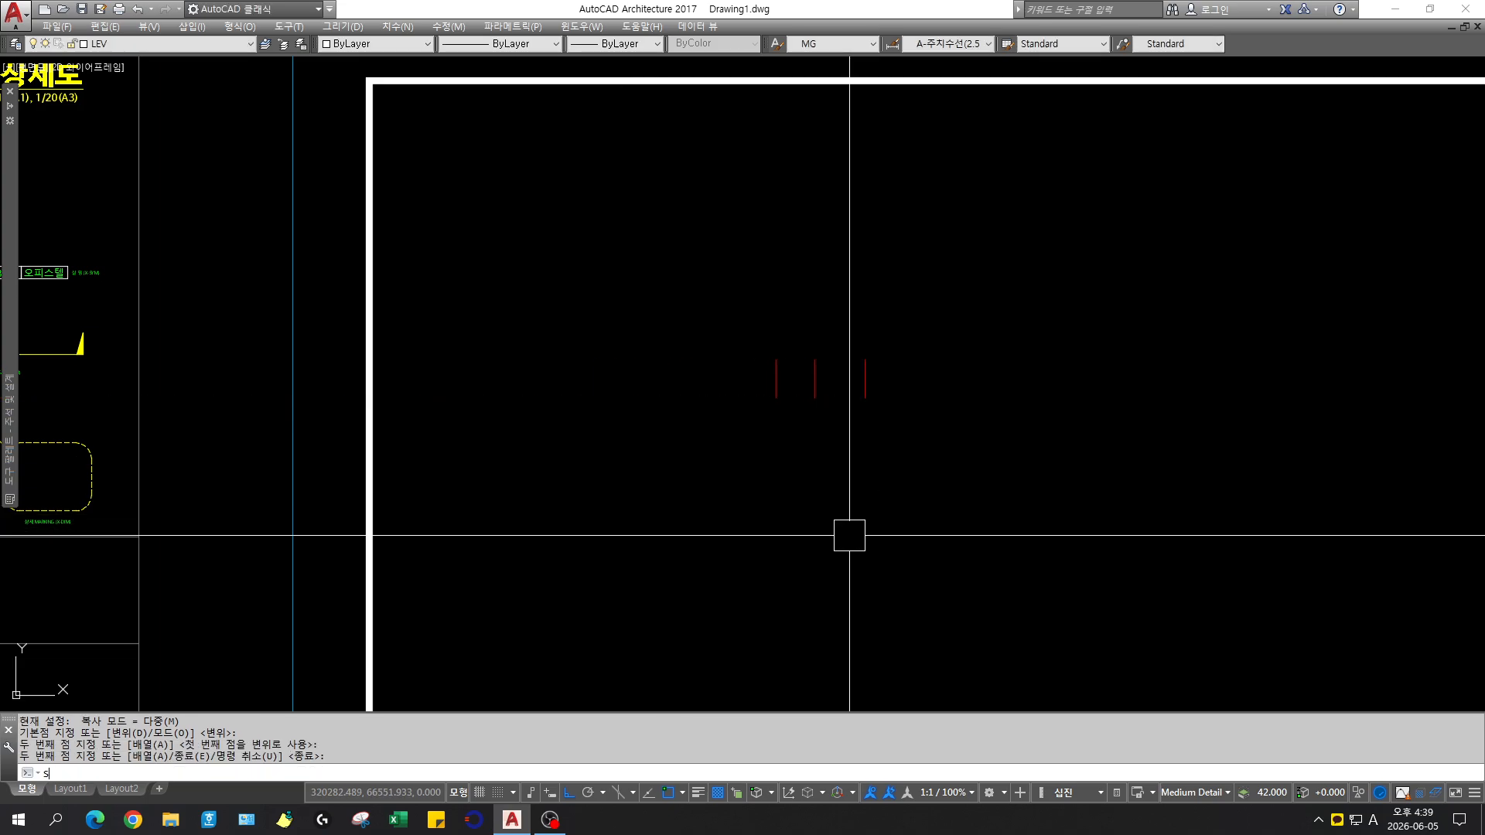
type("dd")
key("space")
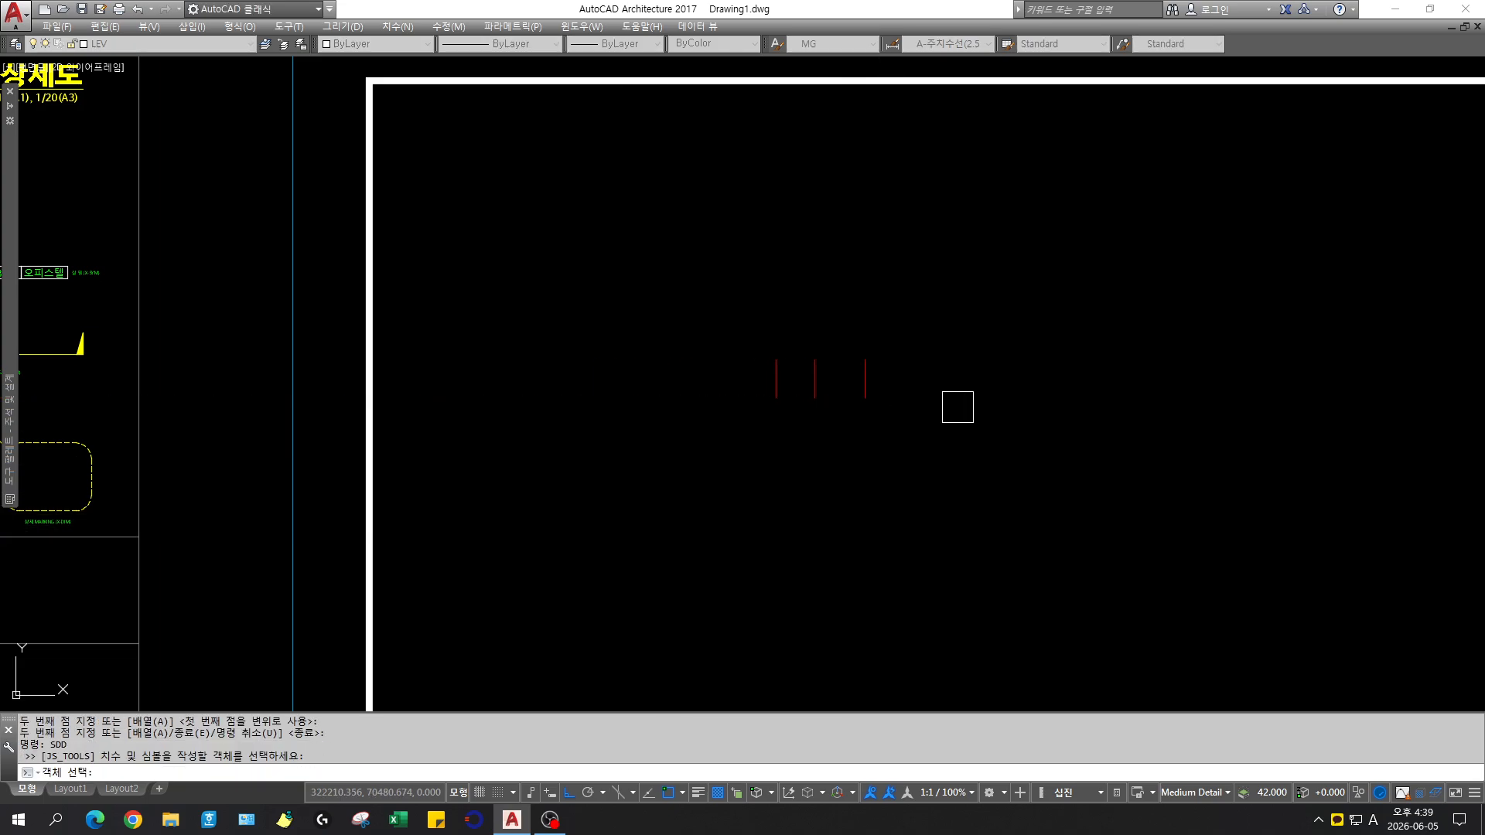
left_click(958, 405)
left_click(785, 322)
key("space")
left_click(848, 305)
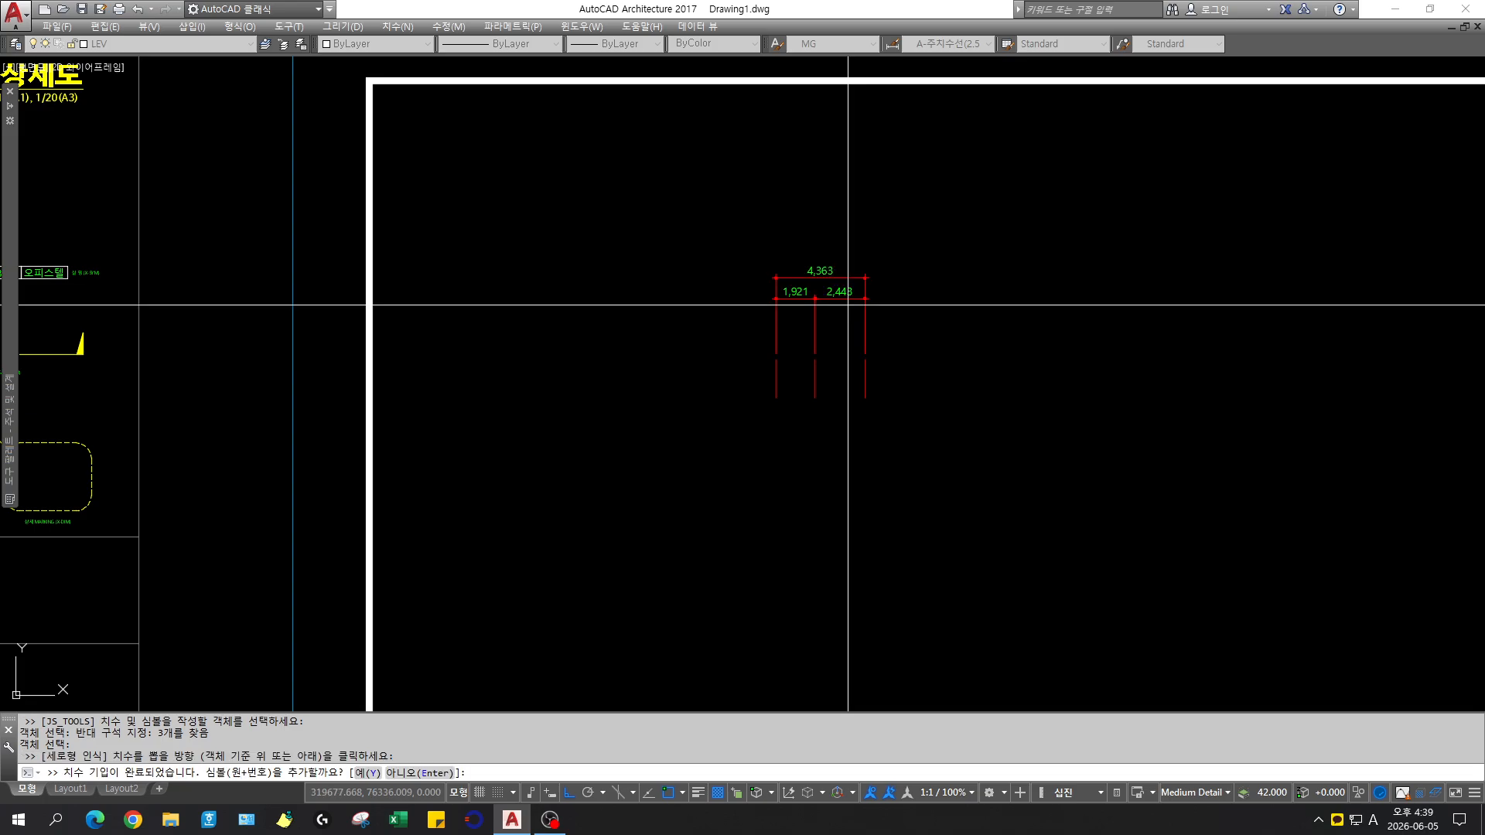
type("y")
key("space")
scroll(945, 405, "down", 10)
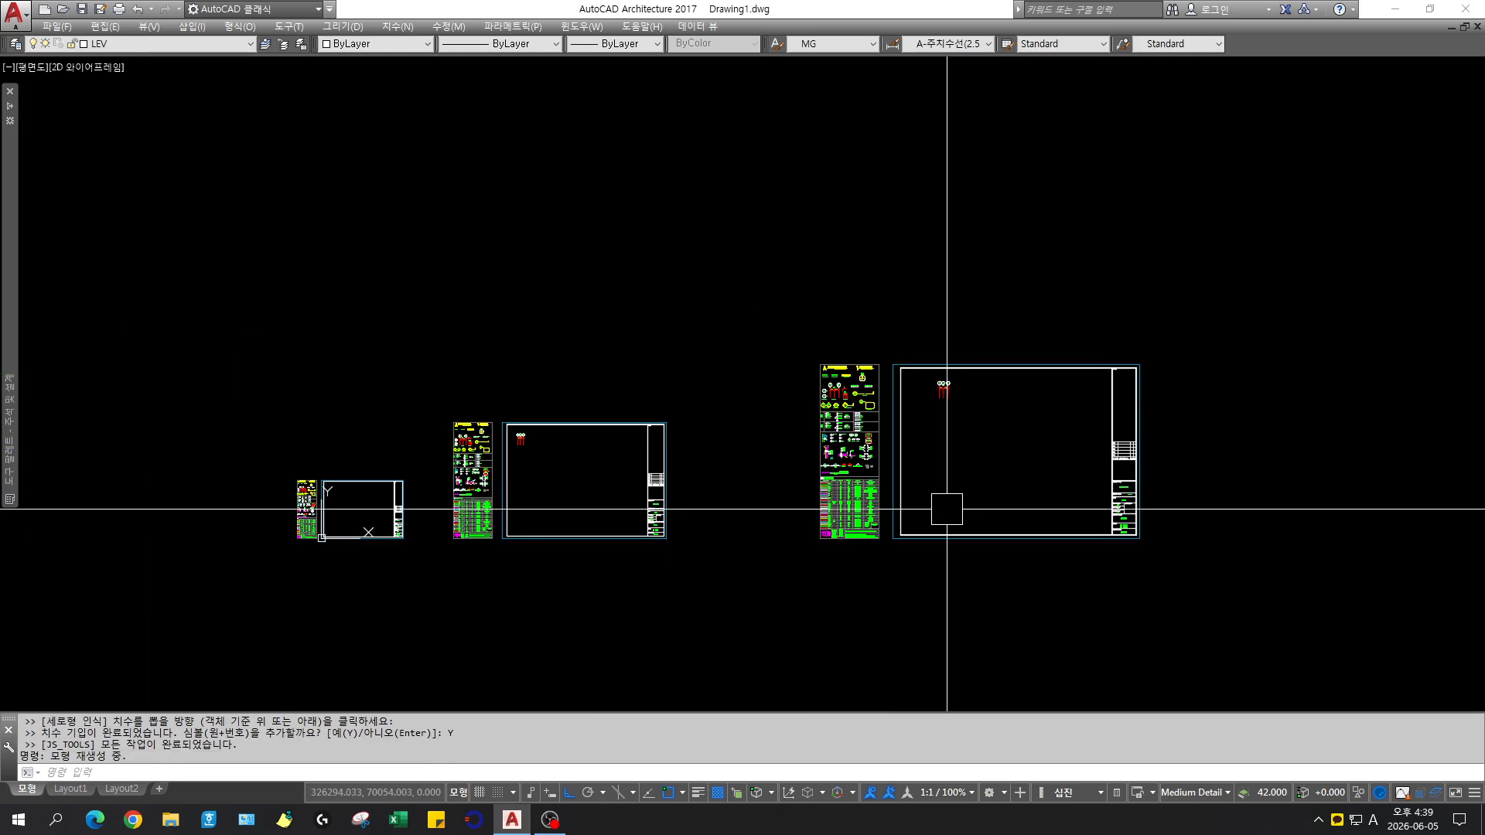
type("c")
key("space")
key("Escape")
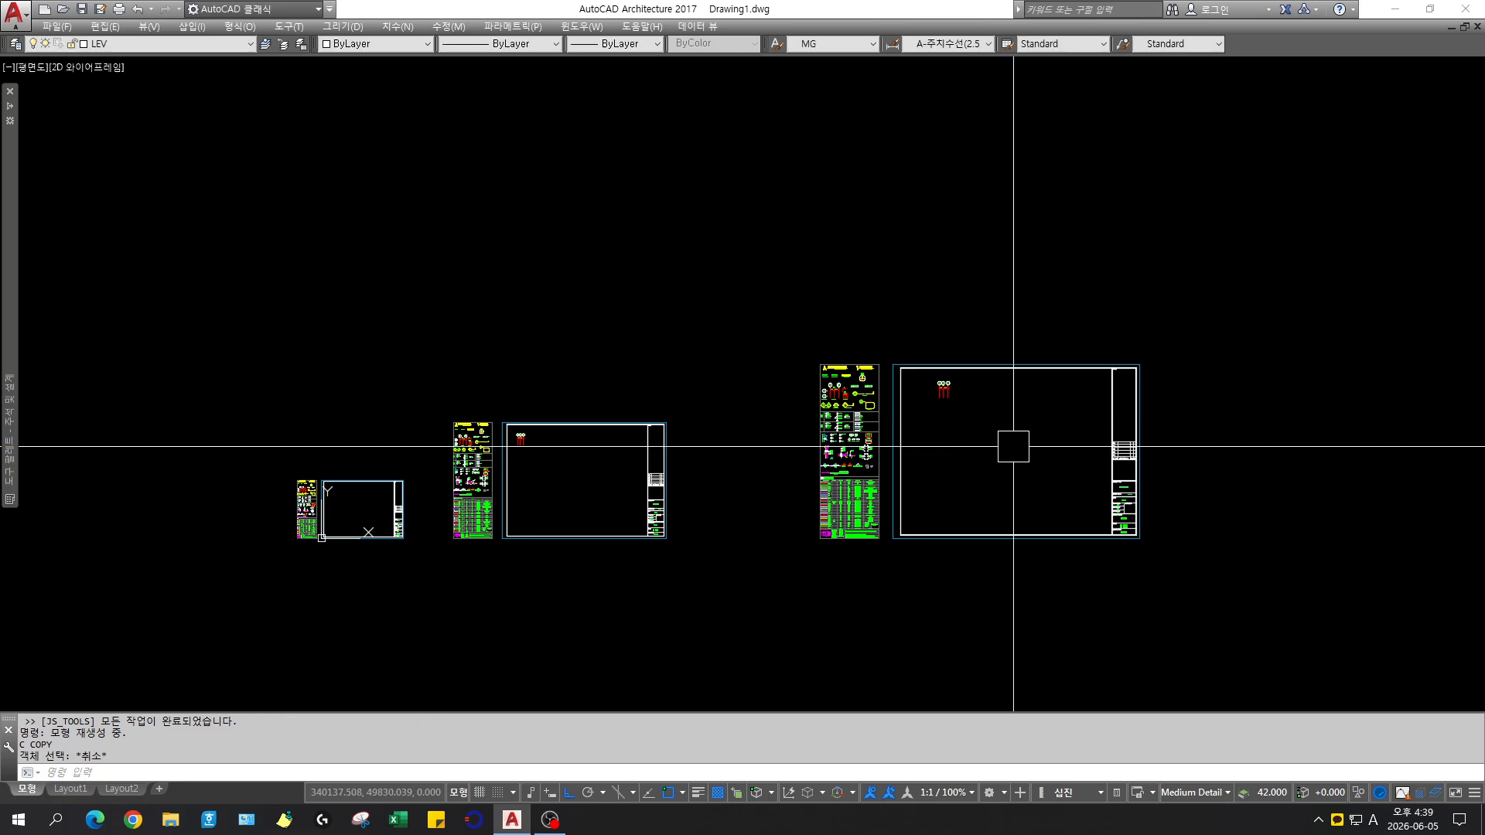
Run LIST on the 1/150 sheet block to check its scale factors
type("li")
key("space")
left_click(1114, 455)
key("space")
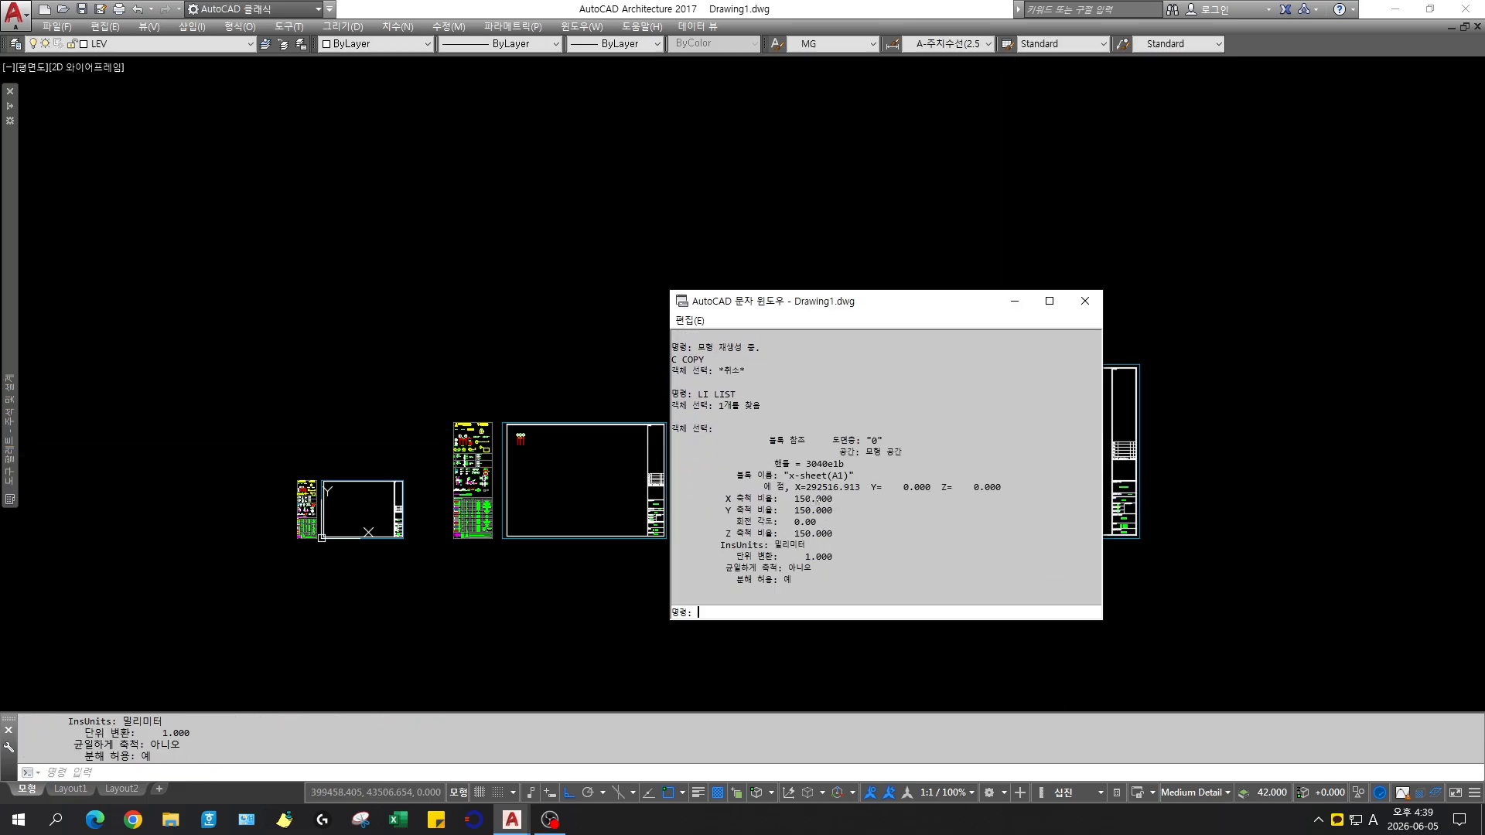
key("space")
key("space")
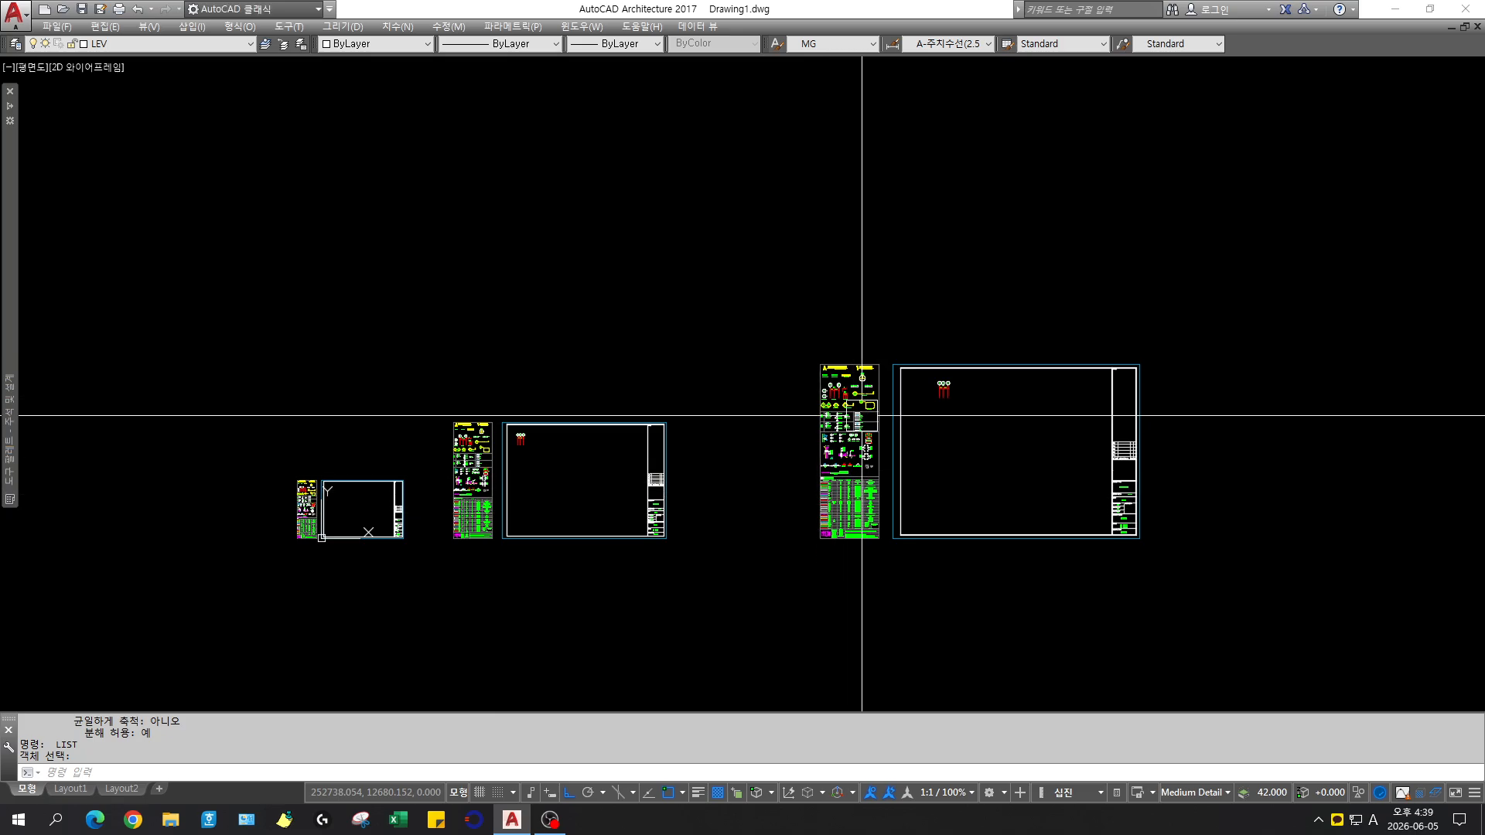
Copy the 1/150 legend and sheet, including the dimensioned lines, horizontally to the empty space on their right
type("c")
key("space")
left_click(789, 295)
left_click(1224, 611)
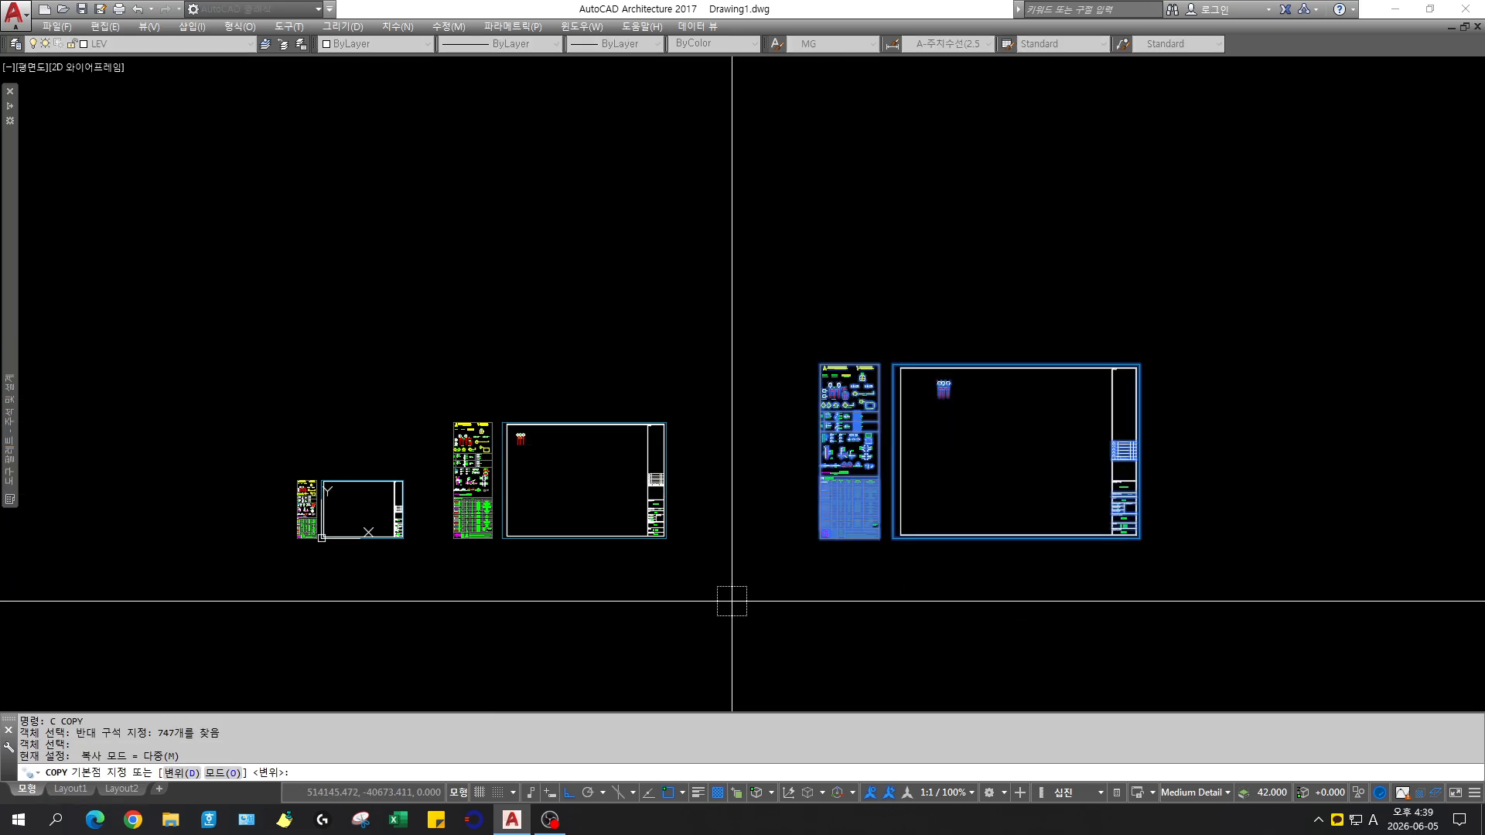
left_click(686, 610)
left_click(1317, 610)
key("space")
Rescale the new 1/150 legend and sheet copy to 1/200 with SS200, using the sheet's lower-left corner as base point
middle_click_drag(1414, 573, 687, 577)
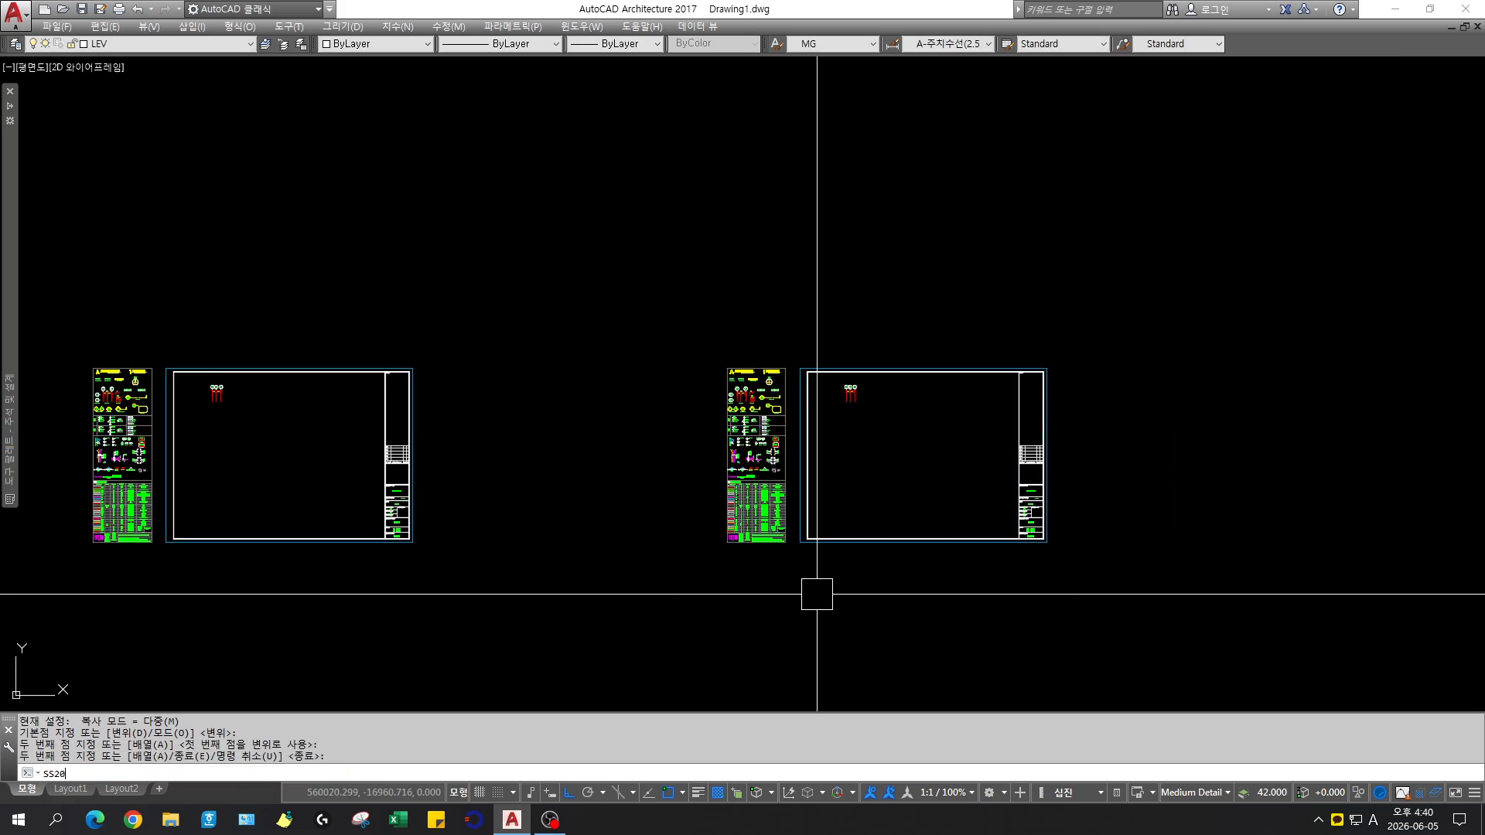
type("SS200")
key("Return")
left_click(1137, 618)
left_click(726, 355)
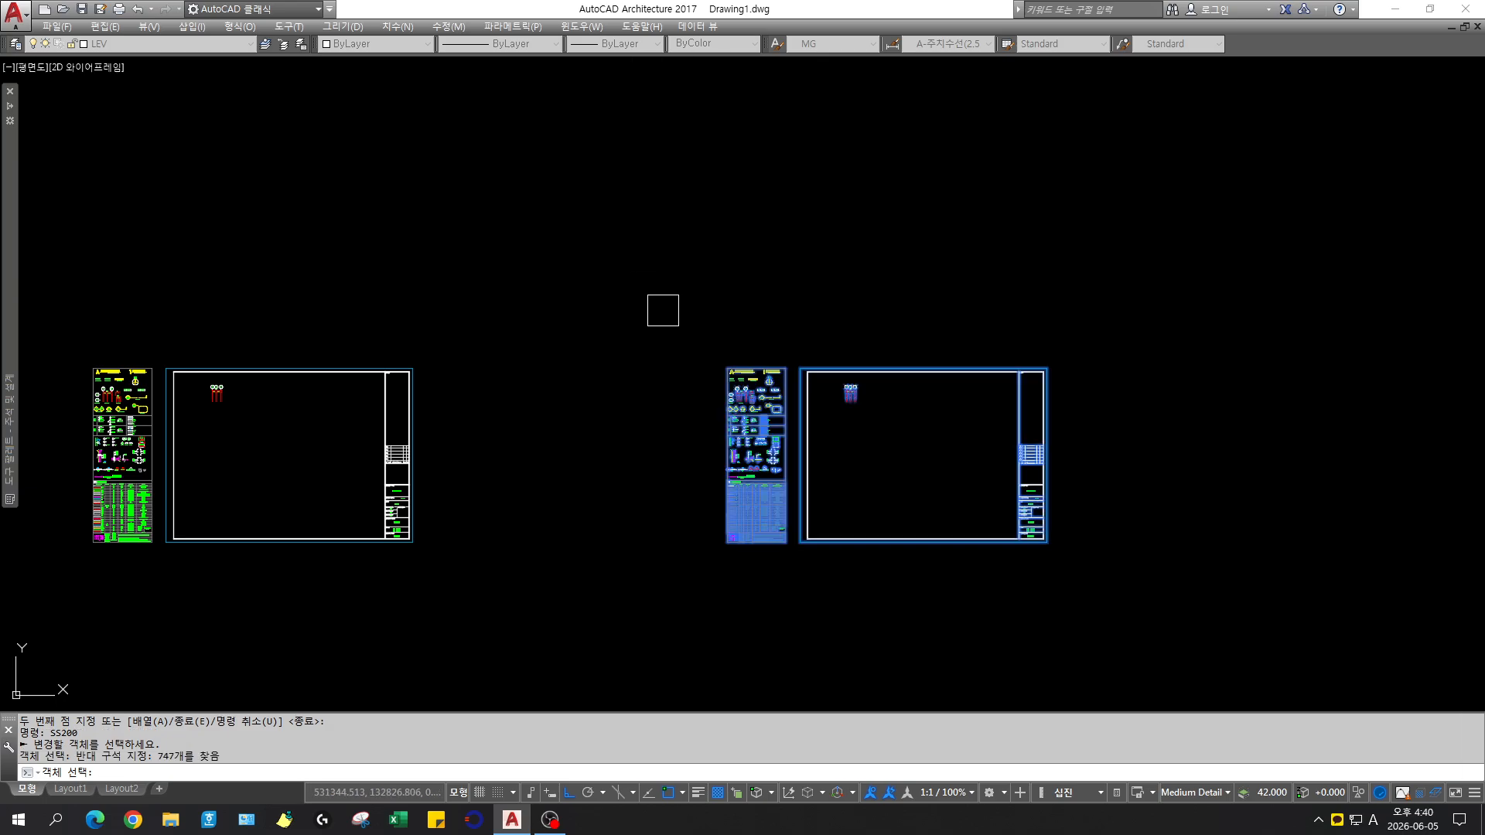
key("space")
left_click(799, 542)
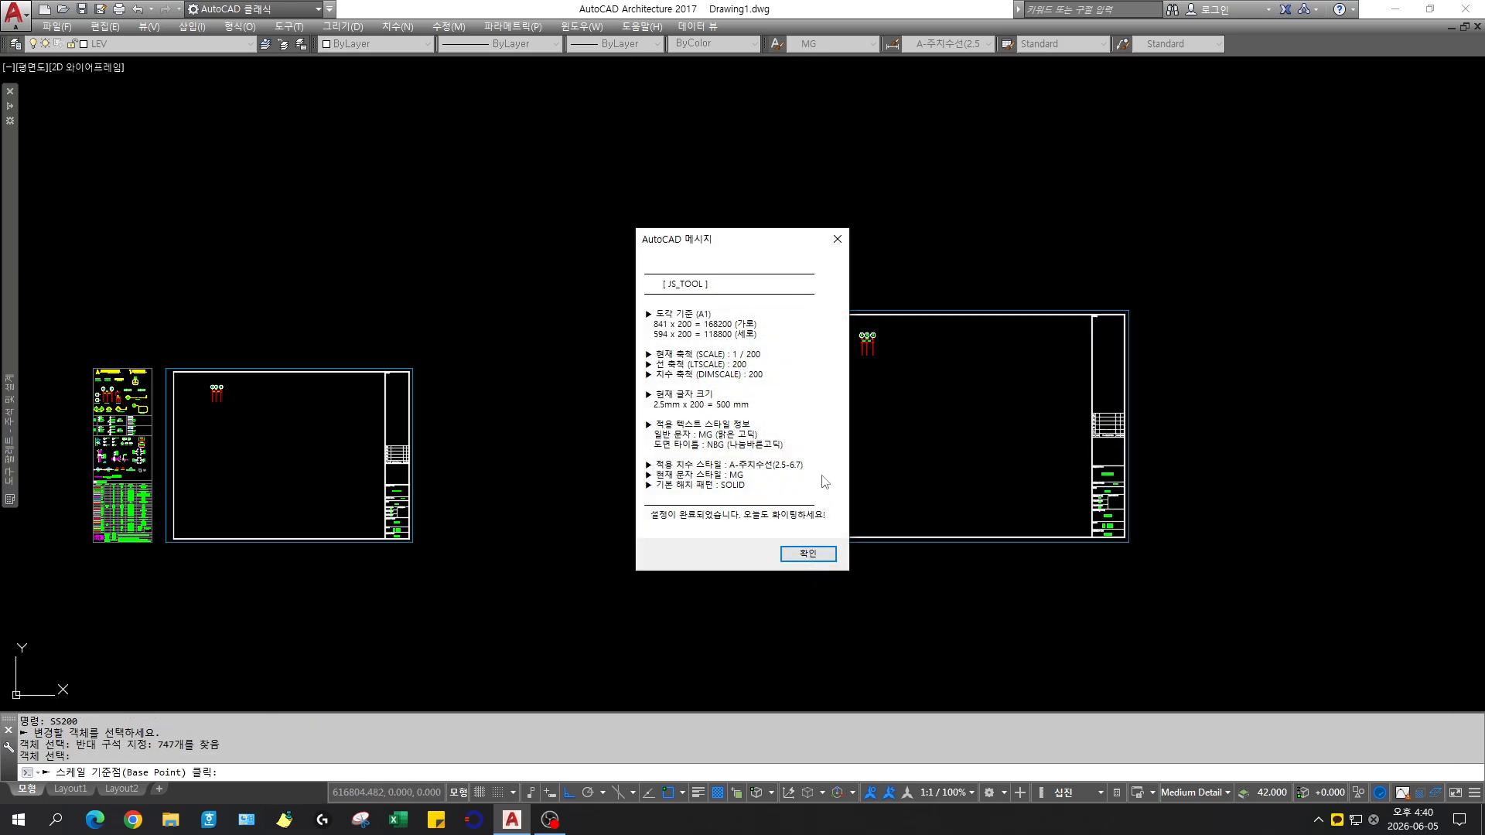
left_click(807, 553)
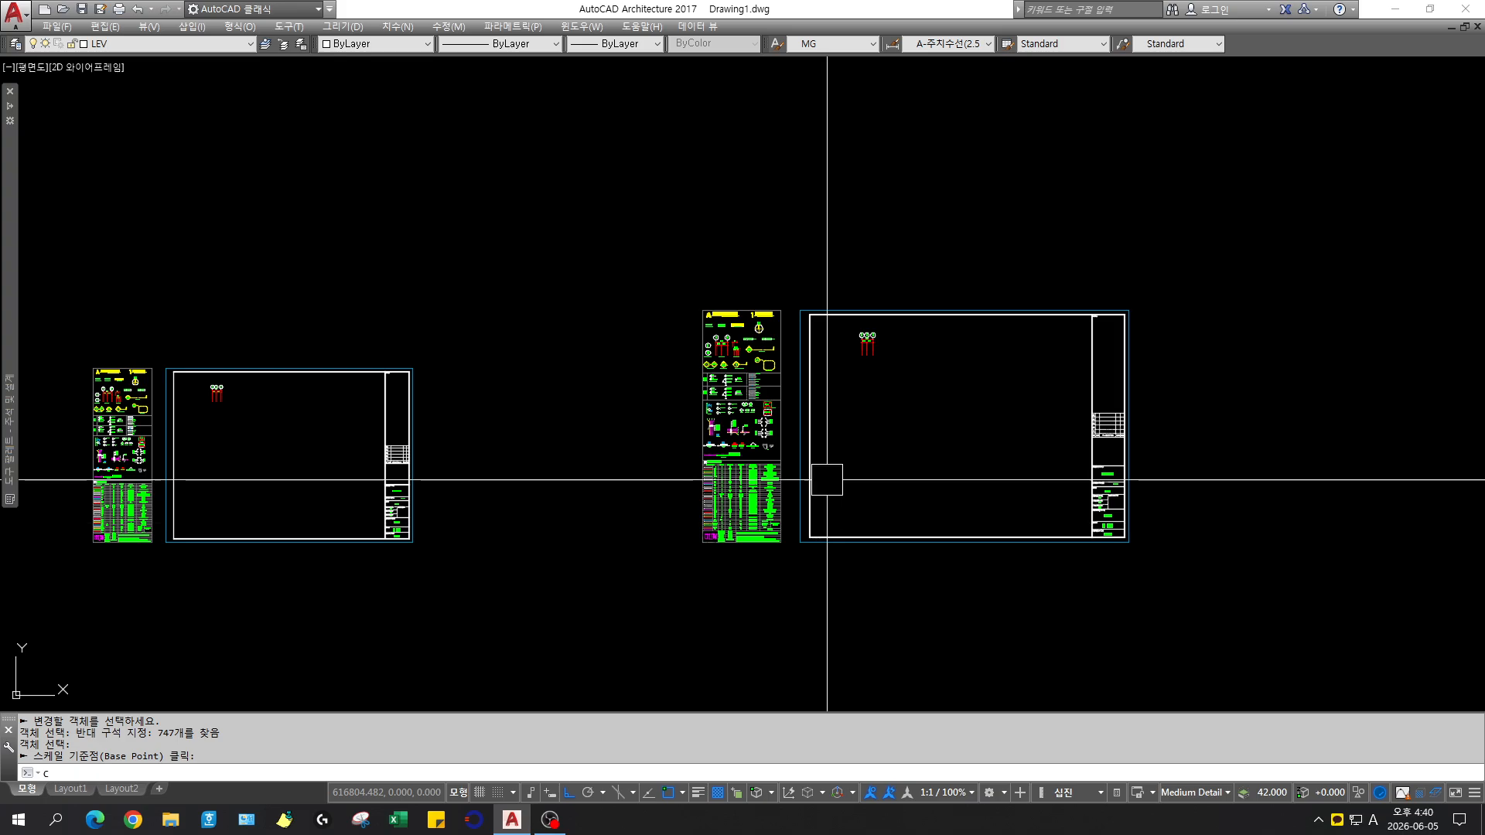
Copy the 1/200 legend and sheet with the dimensioned lines to the empty space on their right
type("C")
key("Return")
left_click(604, 224)
left_click(1292, 647)
scroll(893, 521, "down", 2)
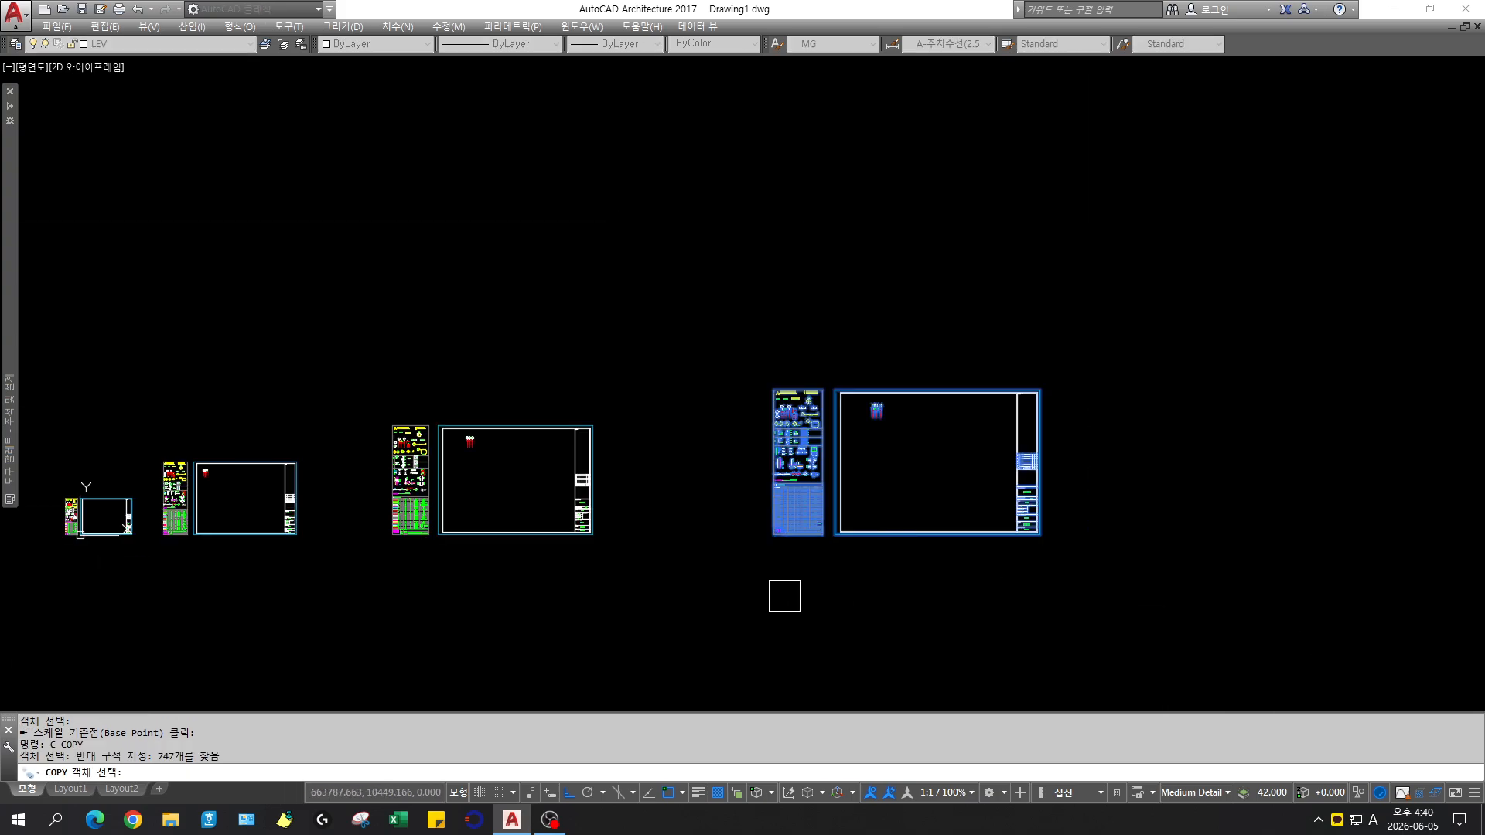
key("space")
left_click(719, 592)
left_click(1309, 607)
key("space")
Rescale the newest 1/200 legend and sheet copy to 1/250 with SS250, using the sheet's lower-left corner as base point
scroll(1392, 590, "down", 2)
middle_click_drag(1392, 590, 703, 564)
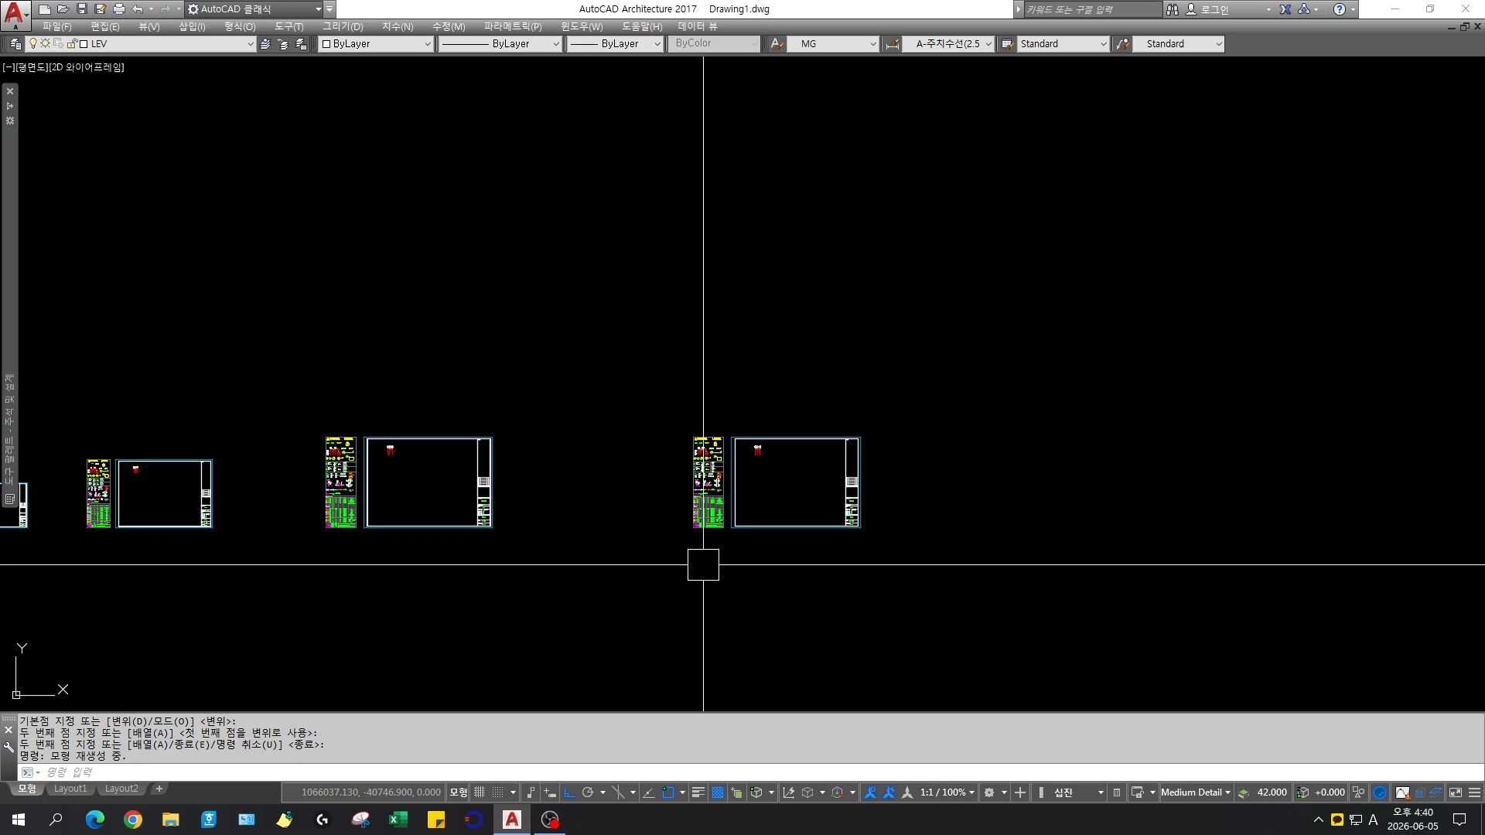
left_click(577, 371)
left_click(988, 590)
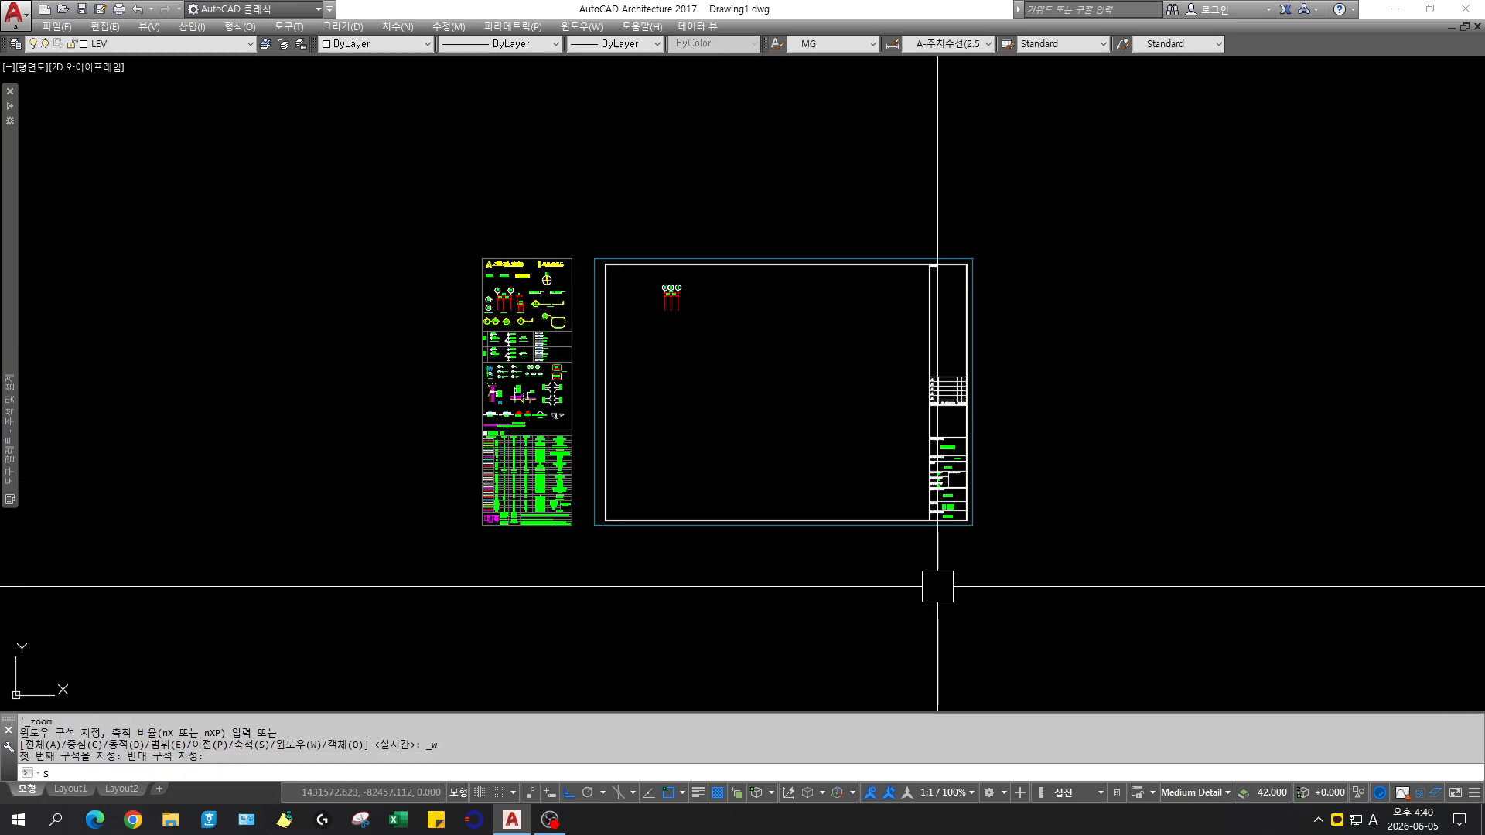
type("SS250")
key("space")
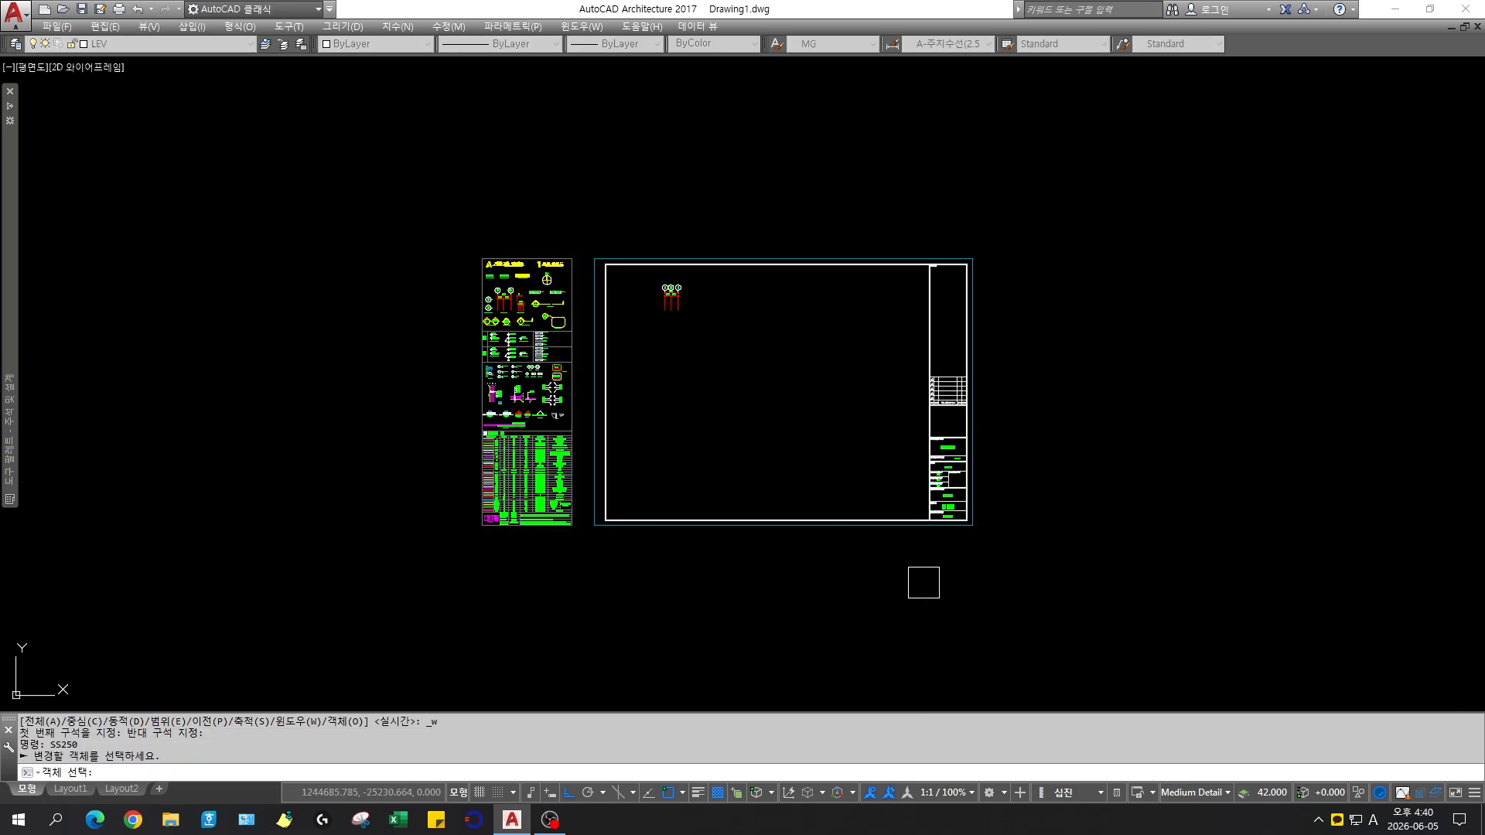
left_click(302, 150)
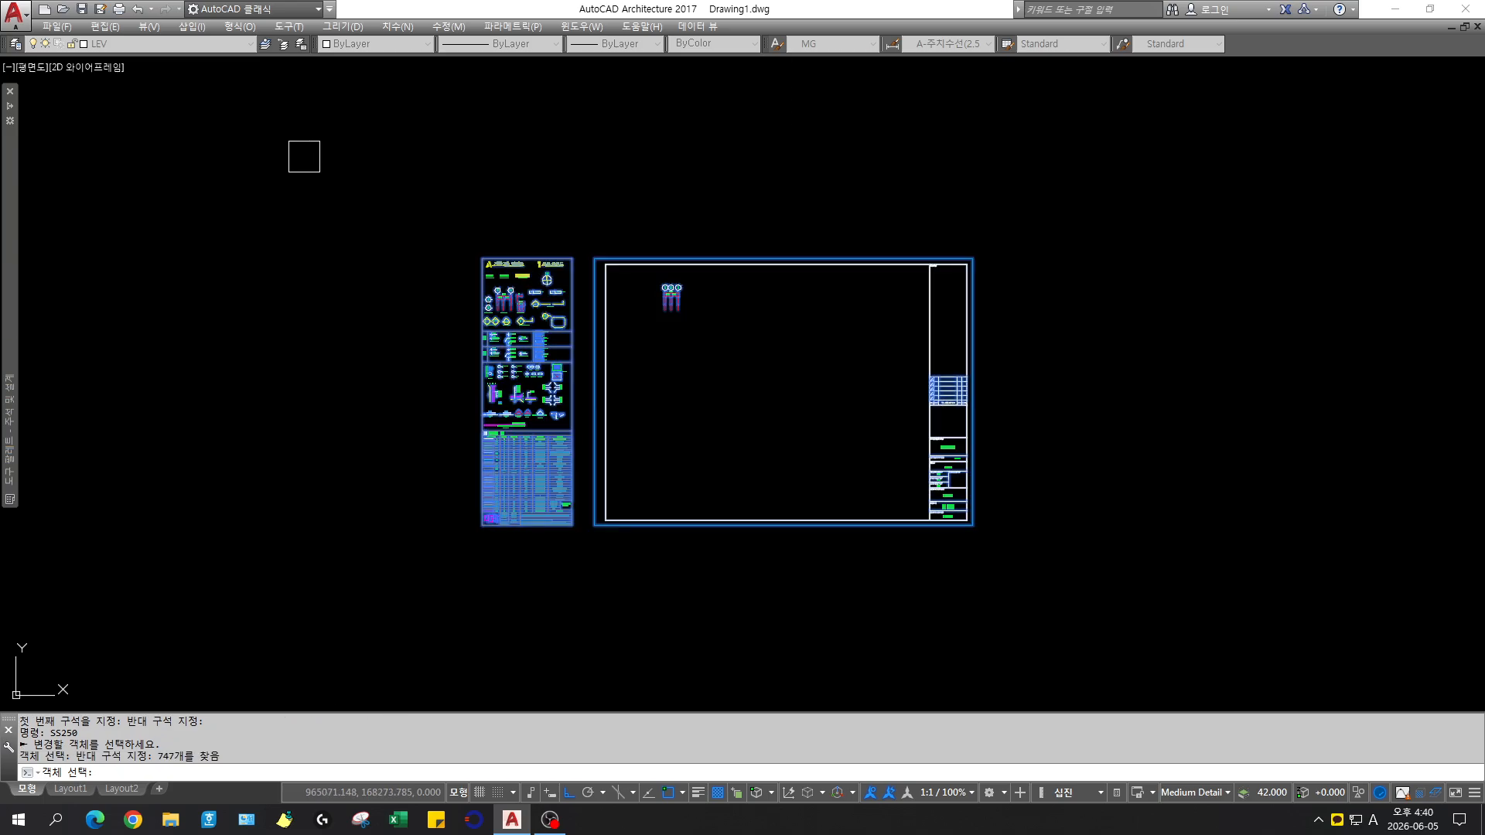
key("space")
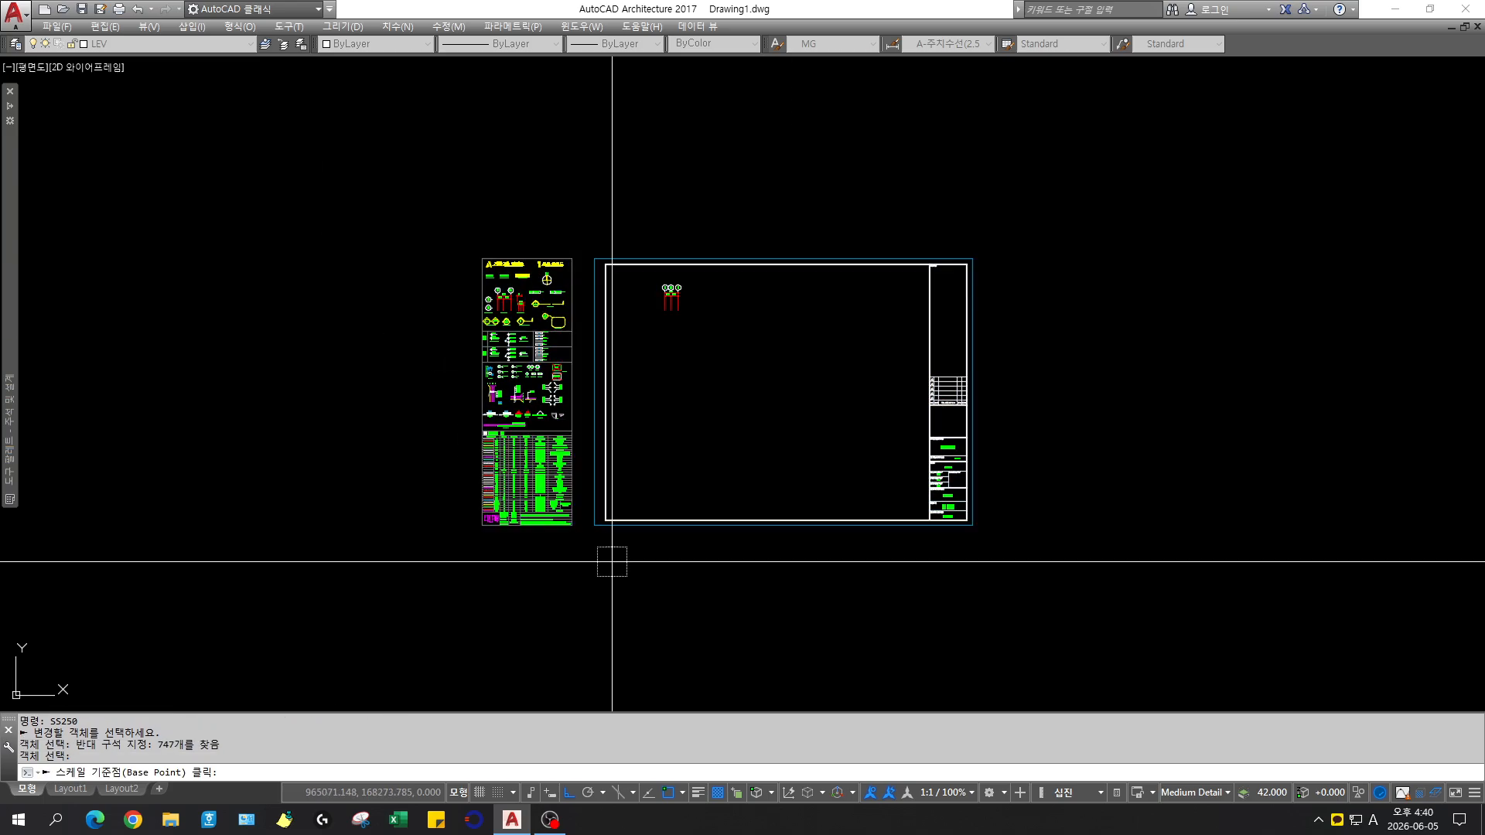
left_click(595, 525)
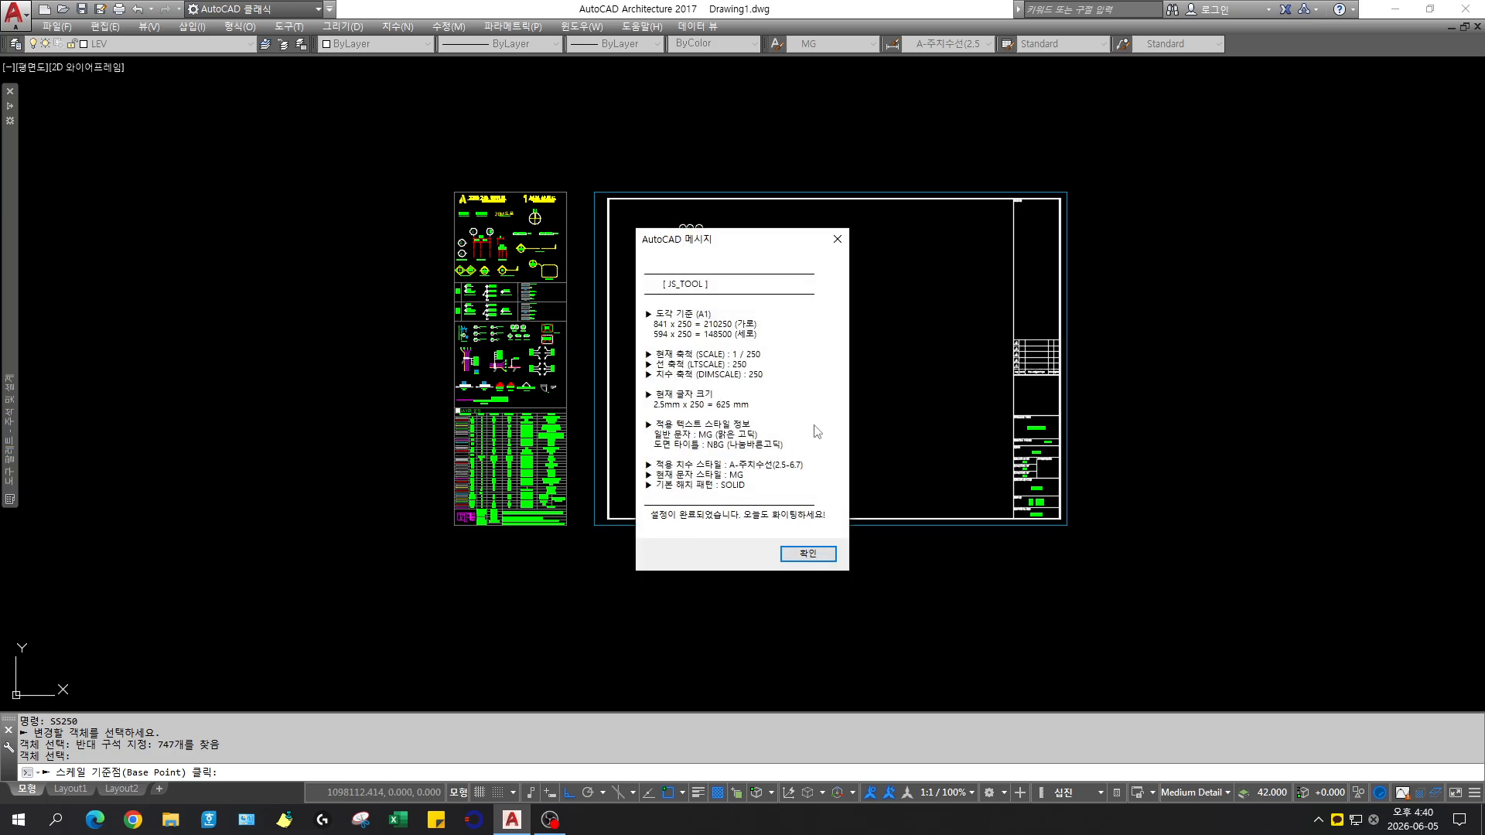
key("Return")
Copy the whole row of legends and sheets straight down to form a second row below the originals
scroll(902, 490, "down", 5)
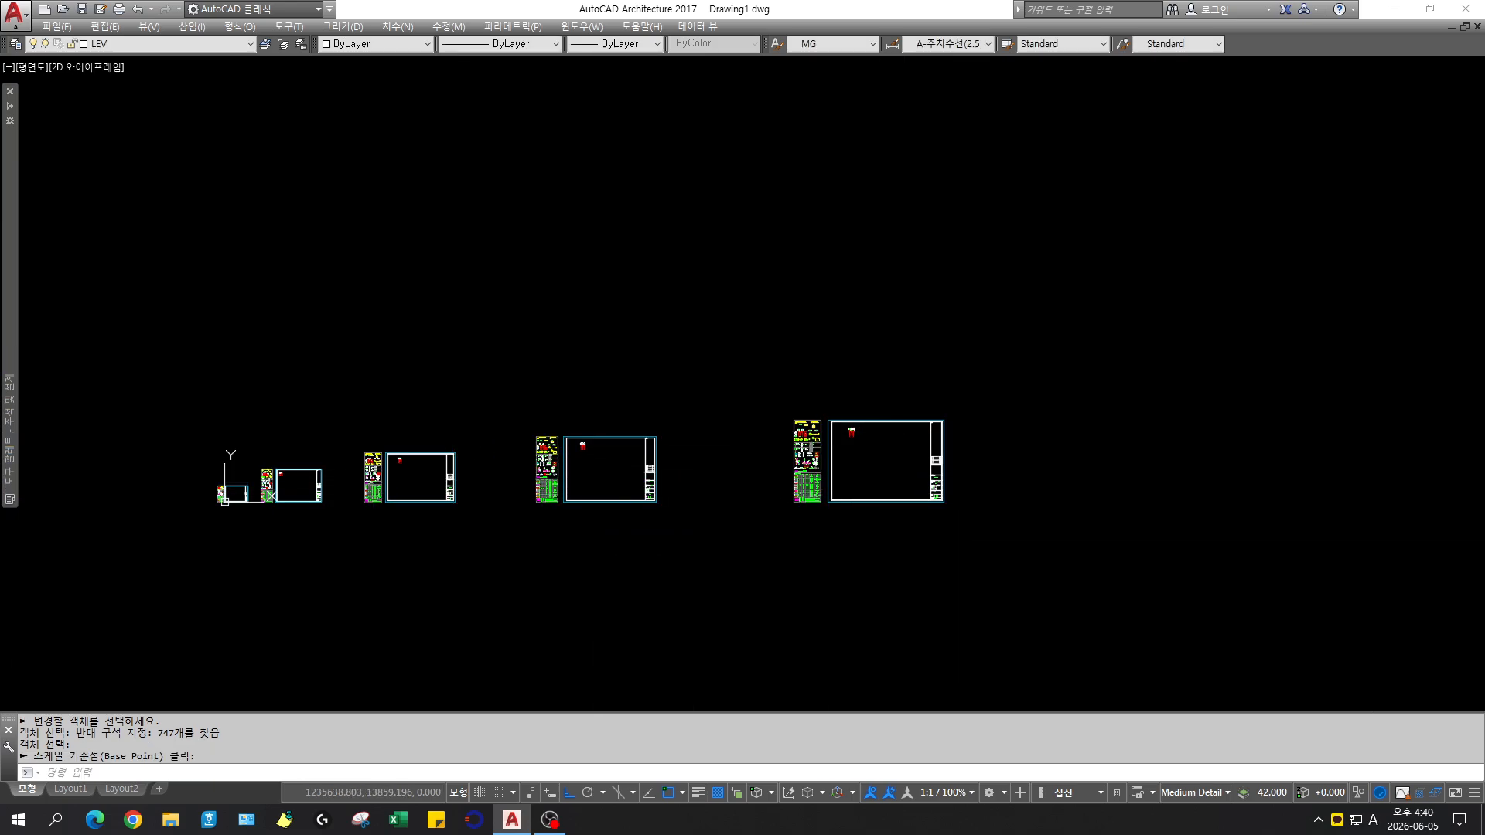
type("c")
key("space")
type("c")
key("space")
left_click(146, 315)
left_click(1043, 592)
key("space")
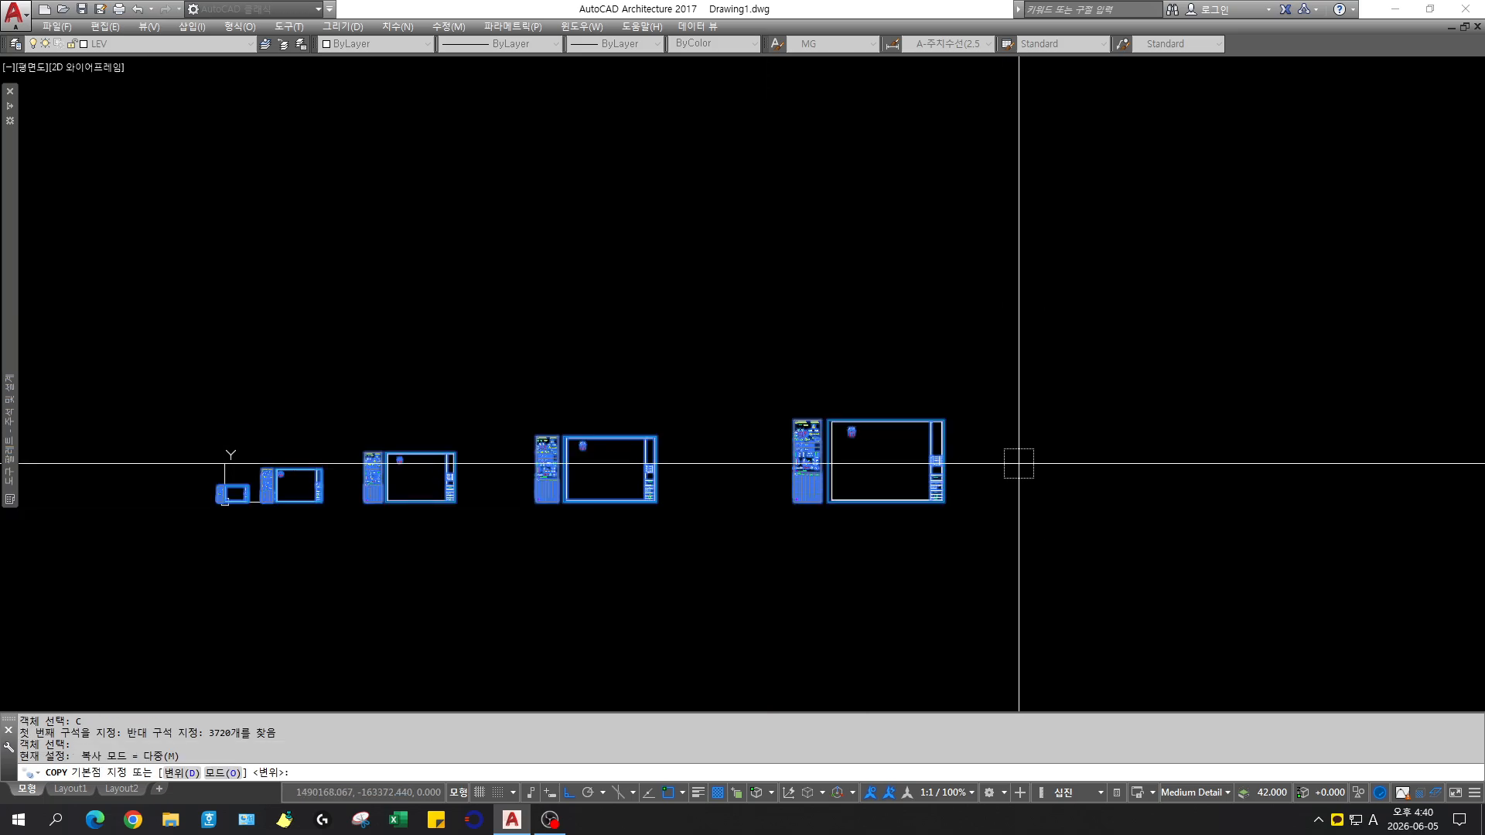
left_click(1018, 463)
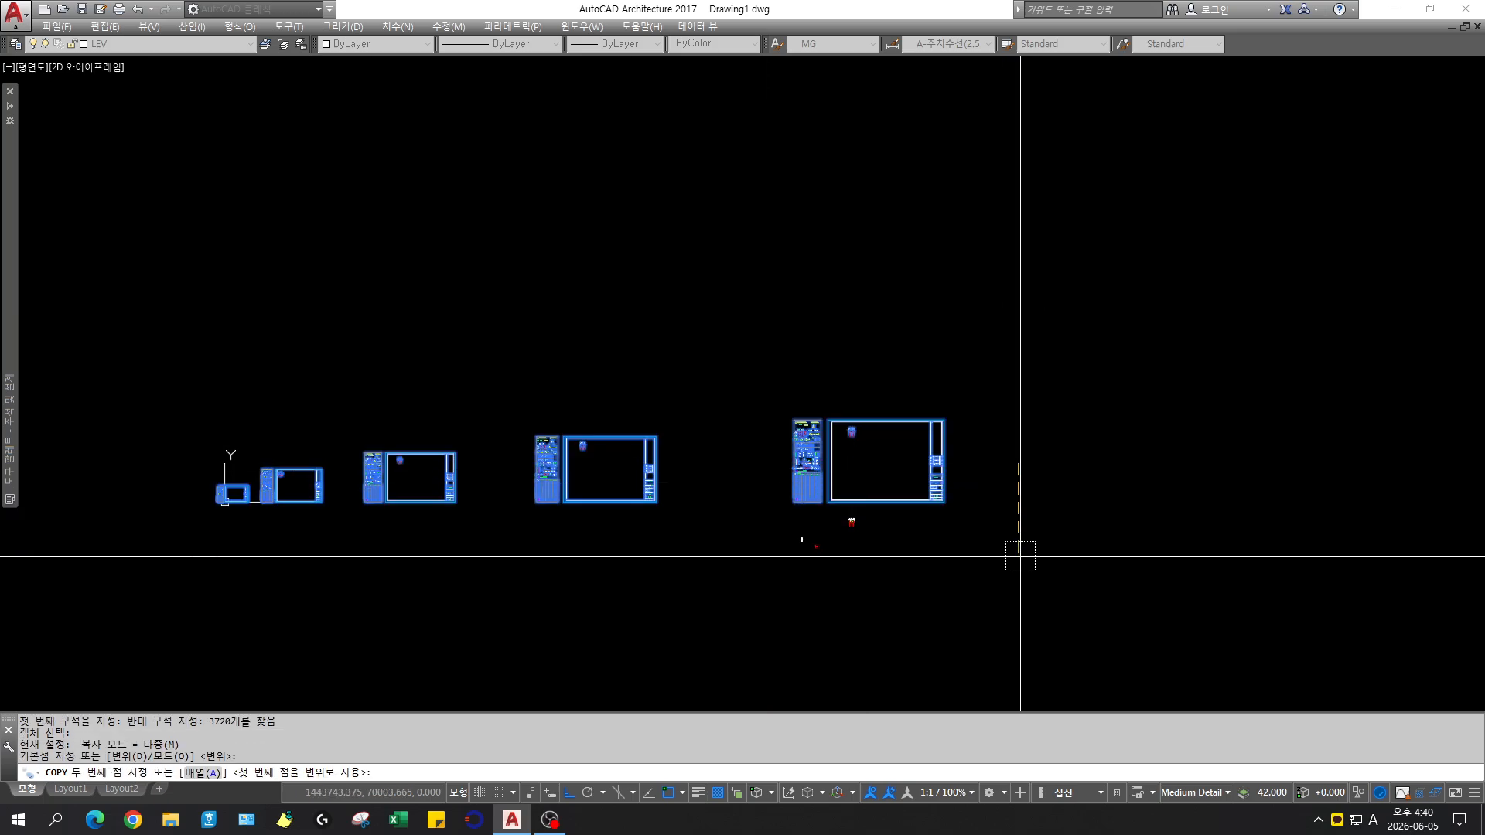
left_click(1014, 640)
key("space")
Run LIST on the 1/250 sheet block in the lower row to check its scale factors
middle_click_drag(1005, 663, 1005, 569)
key("F2")
left_click(686, 435)
left_click(1044, 618)
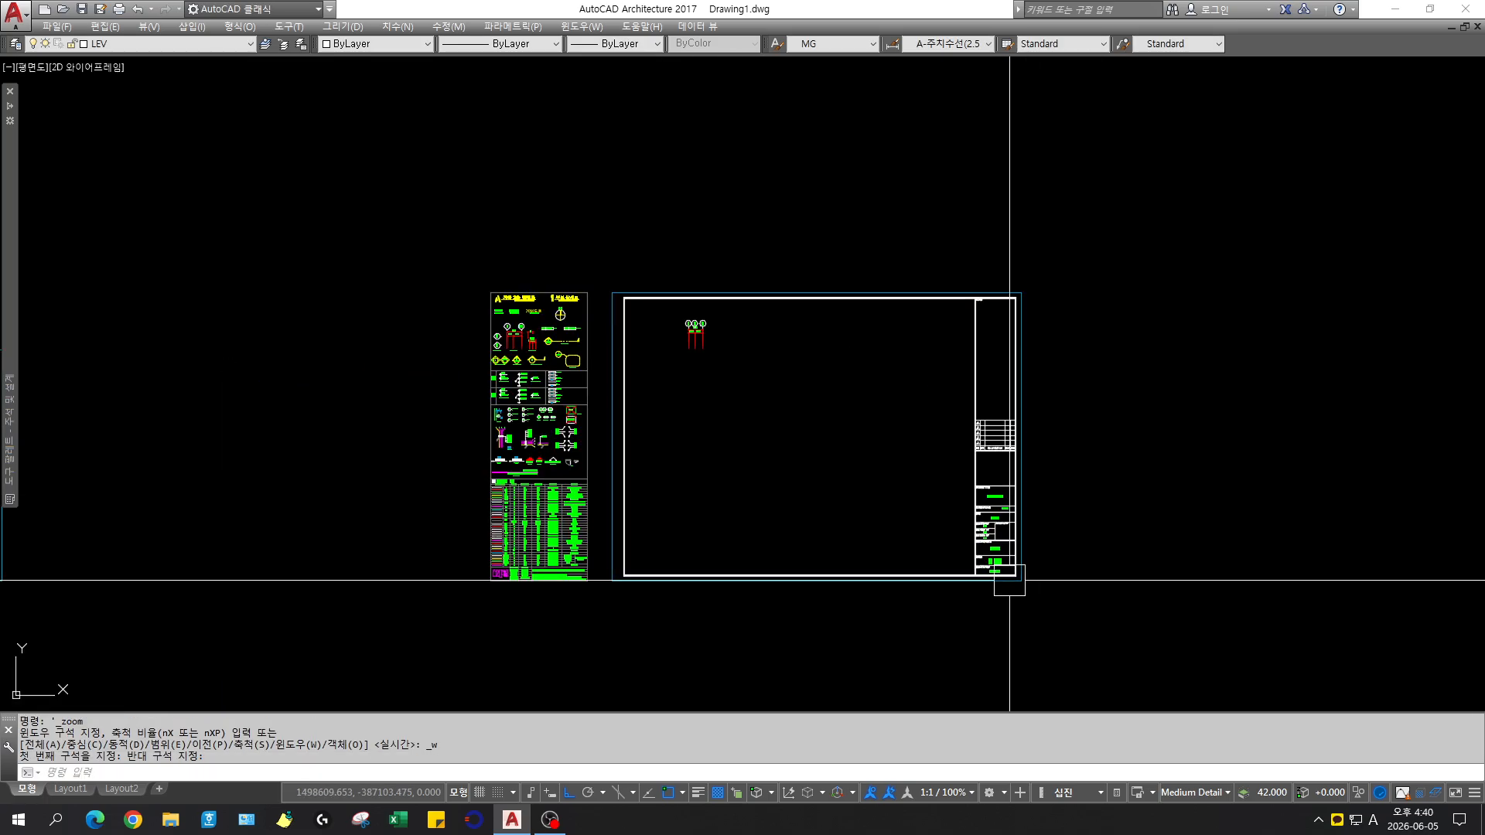
type("li")
key("space")
left_click(997, 453)
key("space")
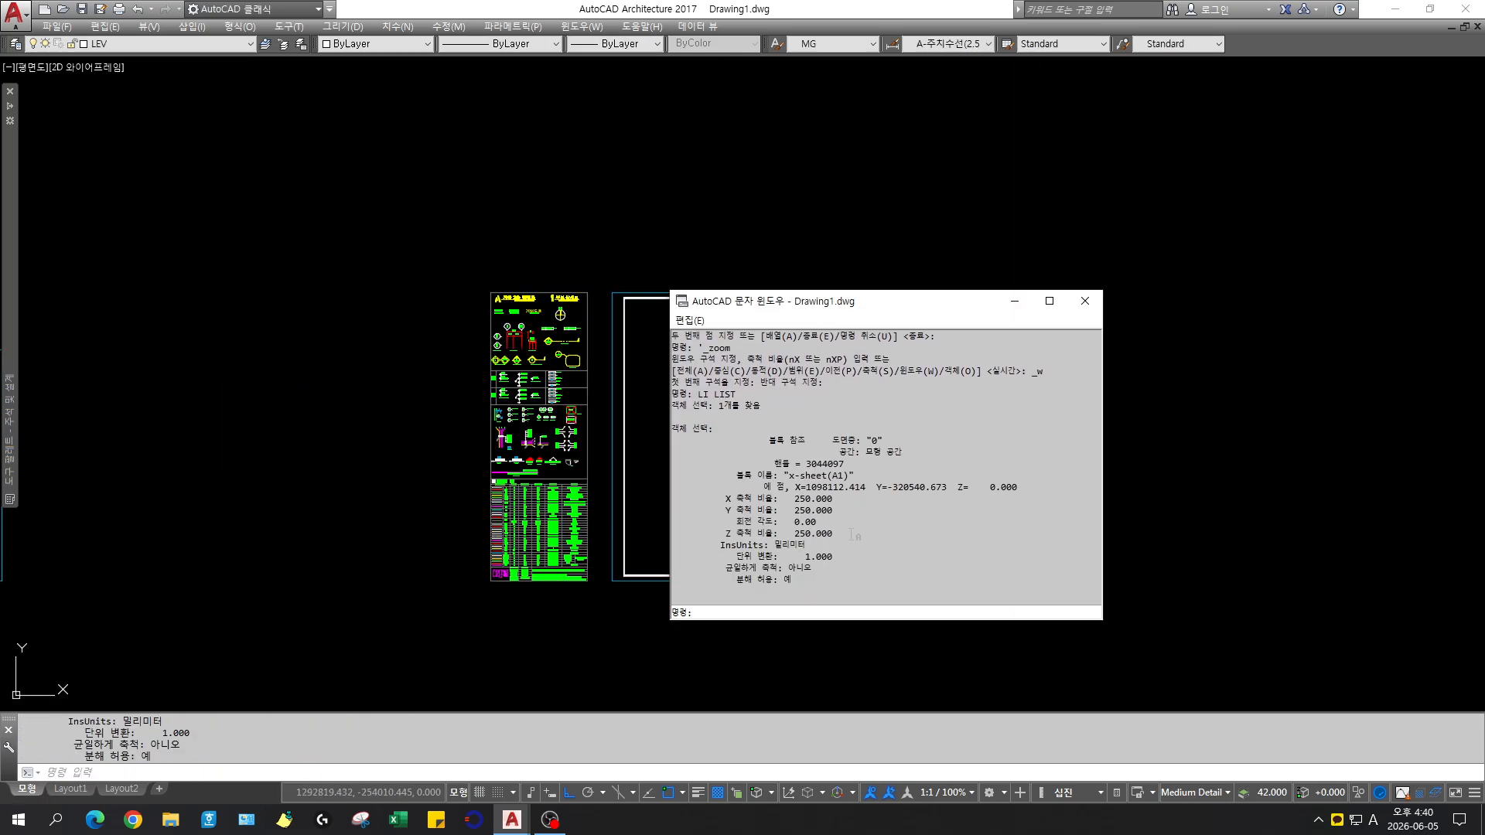
key("F2")
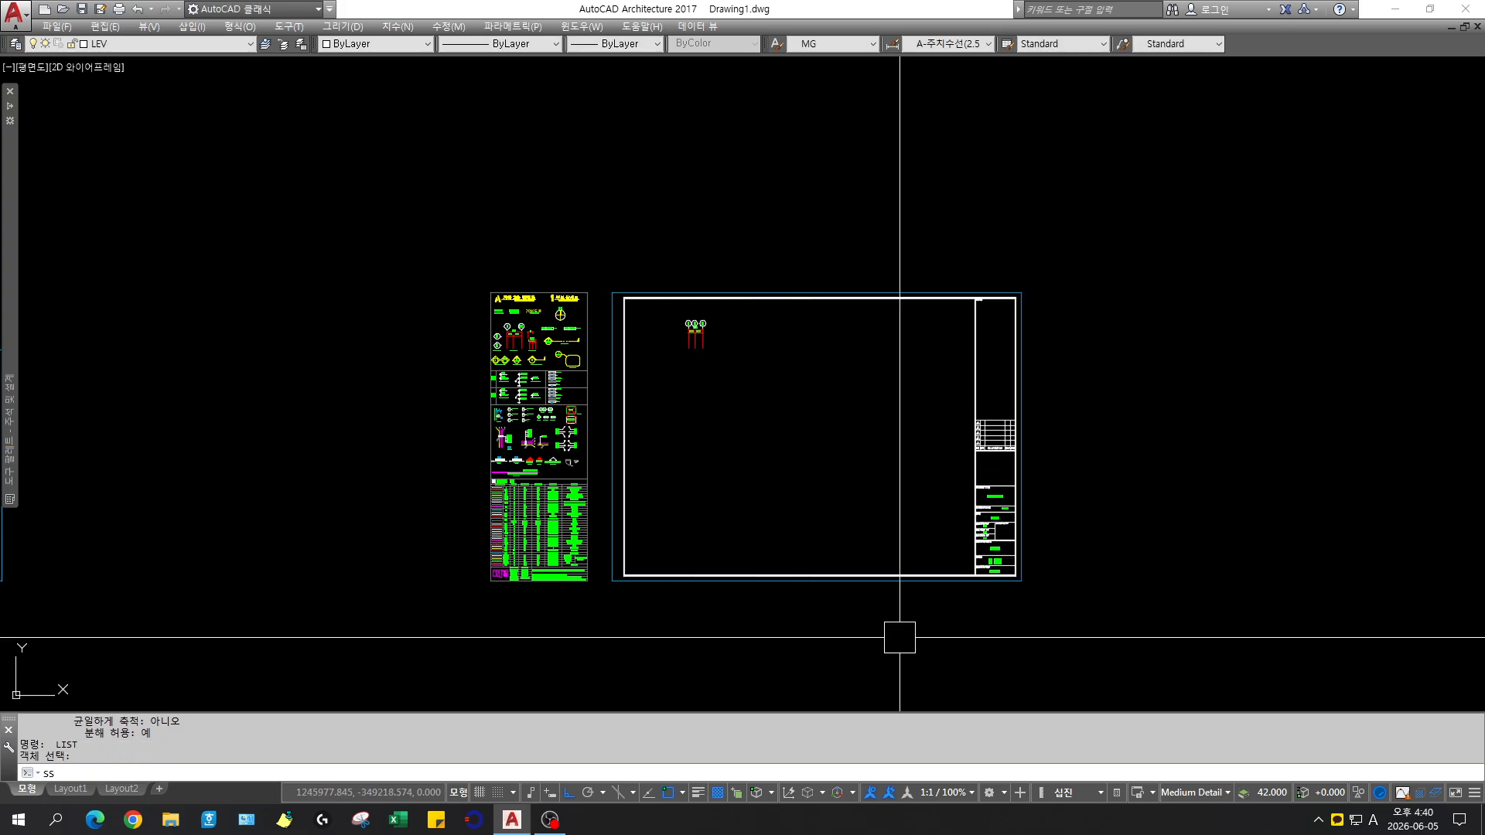
Rescale the lower row's 1/250 legend and sheet to 1/200 with SS200, using the sheet's lower-left corner as base point
key("Return")
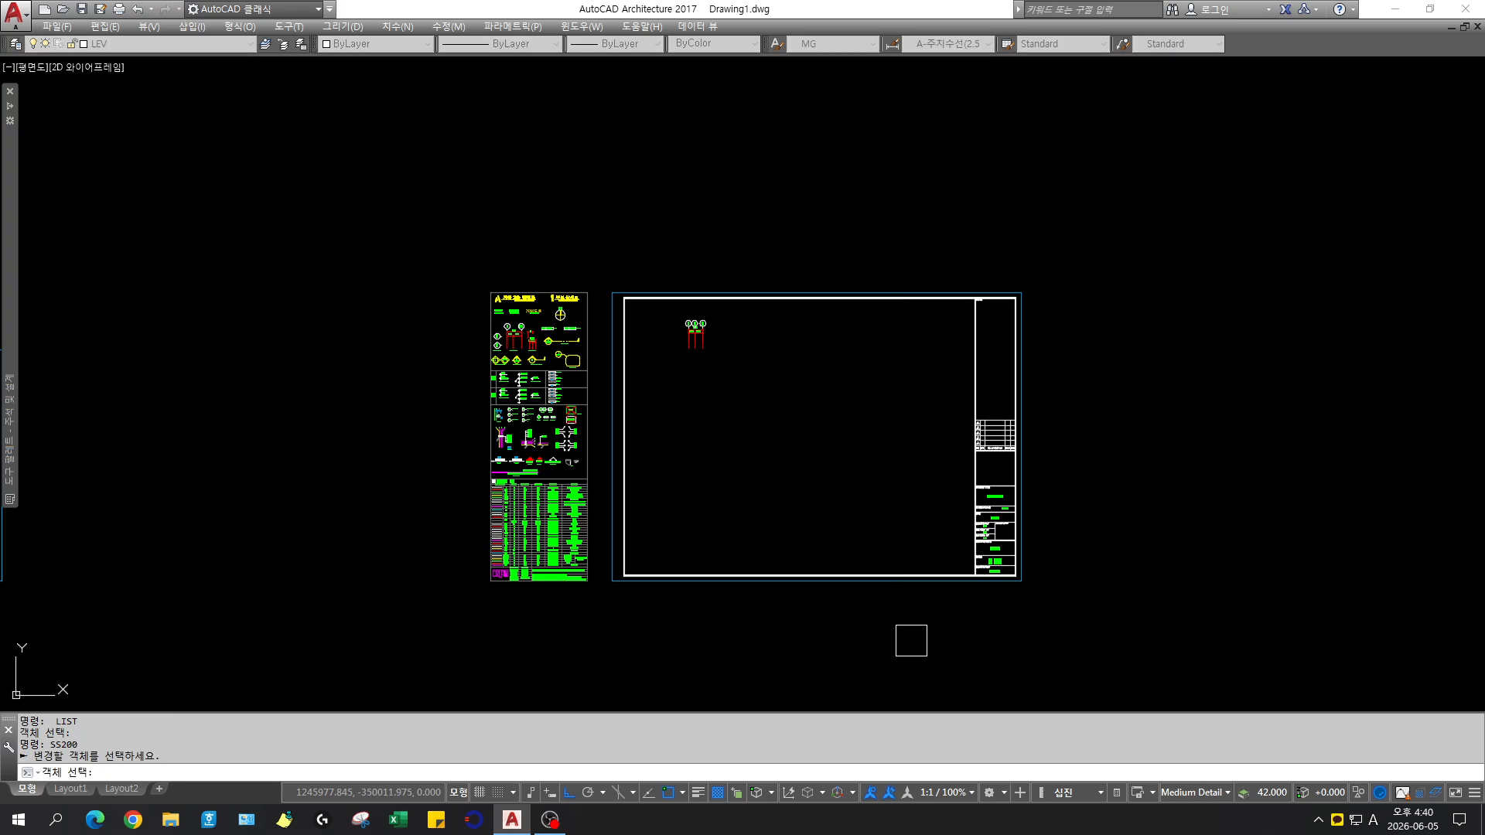
left_click(1089, 663)
left_click(358, 219)
key("Return")
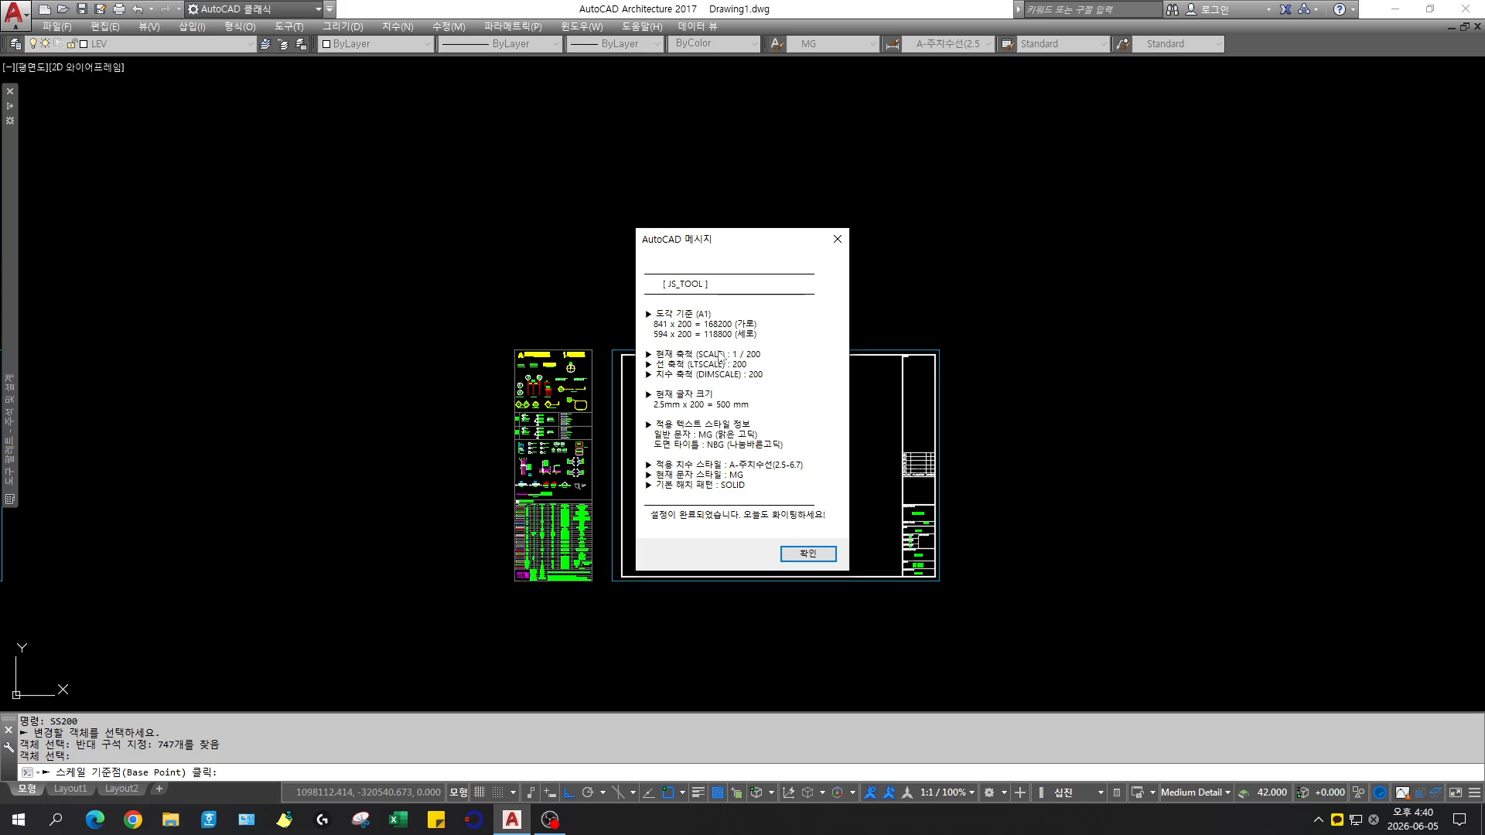
key("Return")
Run LIST on the sheet block just rescaled to 1/200 to check its scale factors
type("LI")
key("Return")
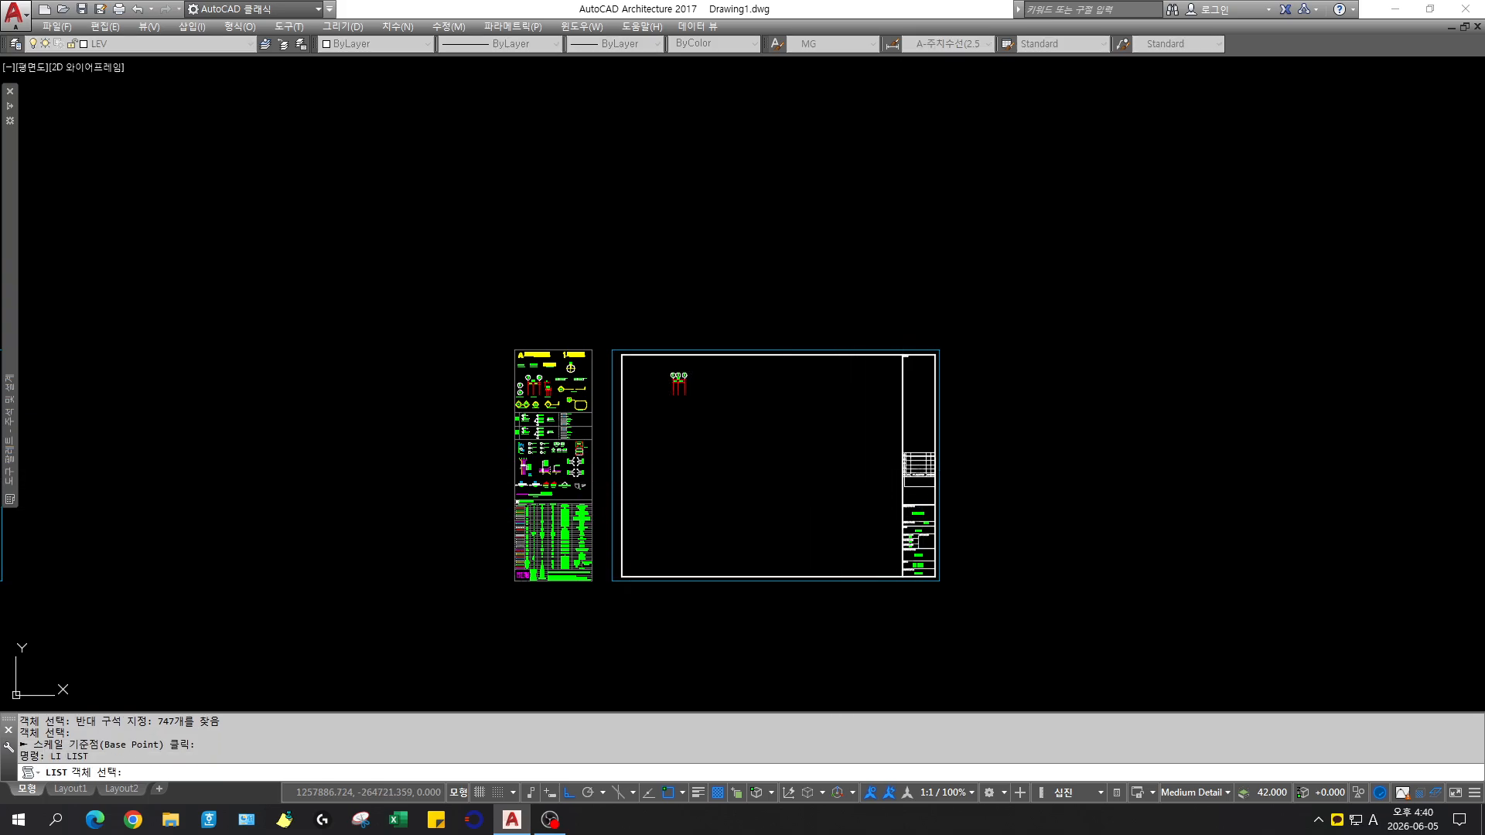
left_click(913, 471)
key("Return")
key("Return")
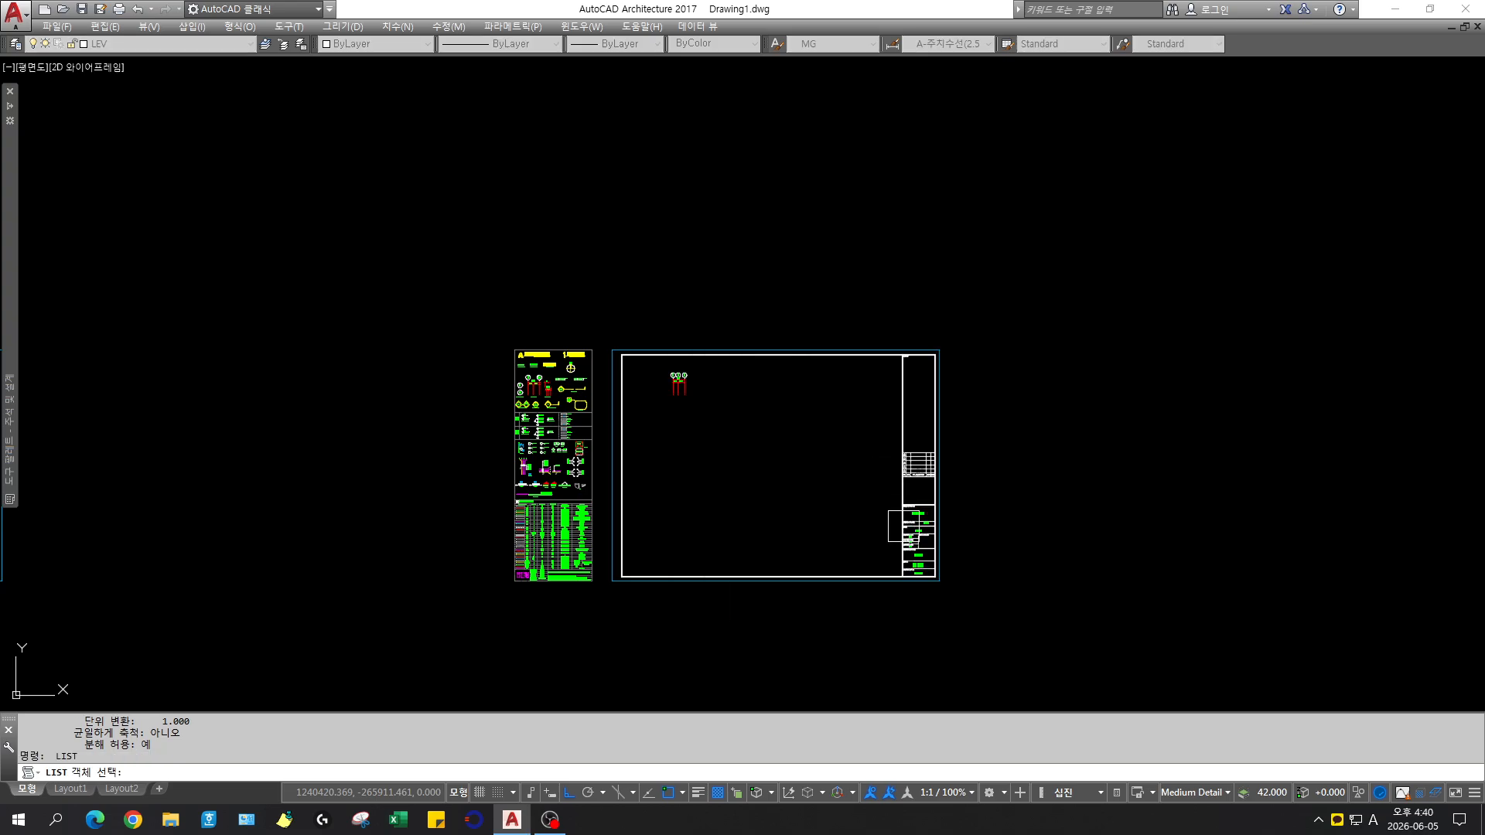
key("Return")
Run LIST on the neighbouring original 1/200 sheet block in the lower row to compare its scale factors
scroll(1005, 545, "down", 6)
key("z")
left_click(572, 441)
left_click(902, 593)
type("LI")
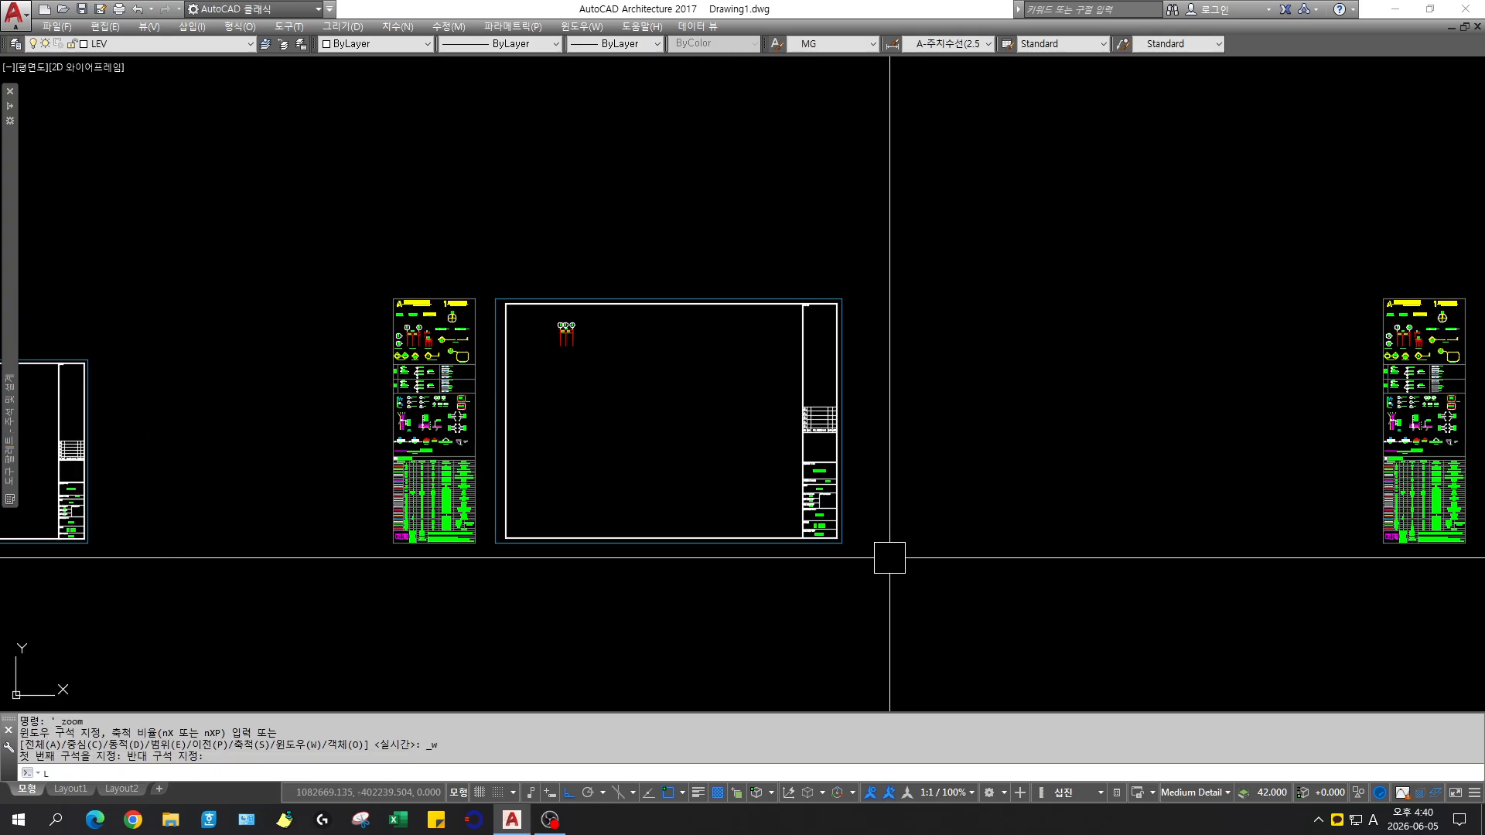
key("Return")
left_click(802, 432)
key("Return")
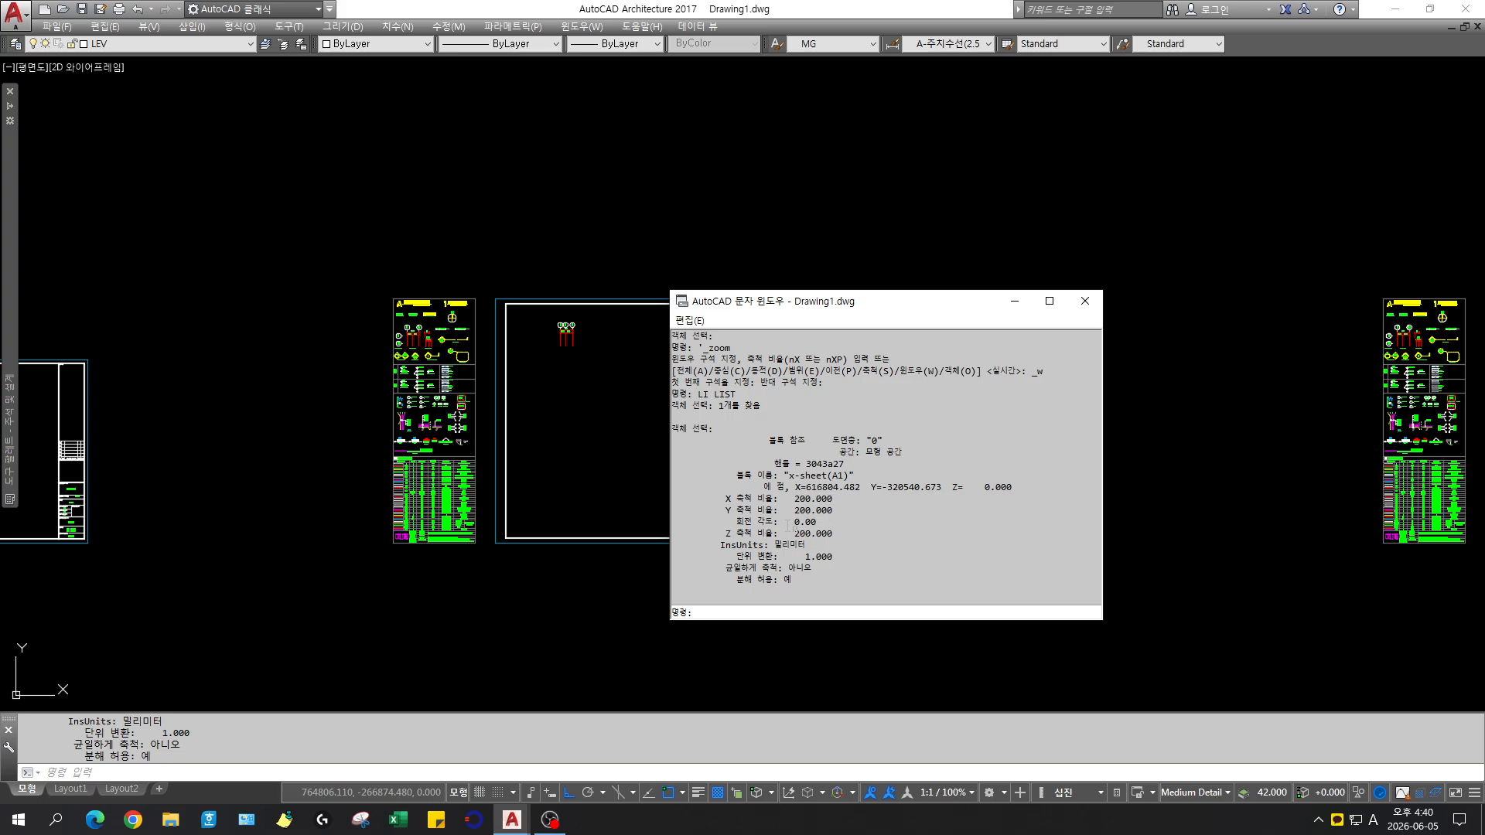
key("Return")
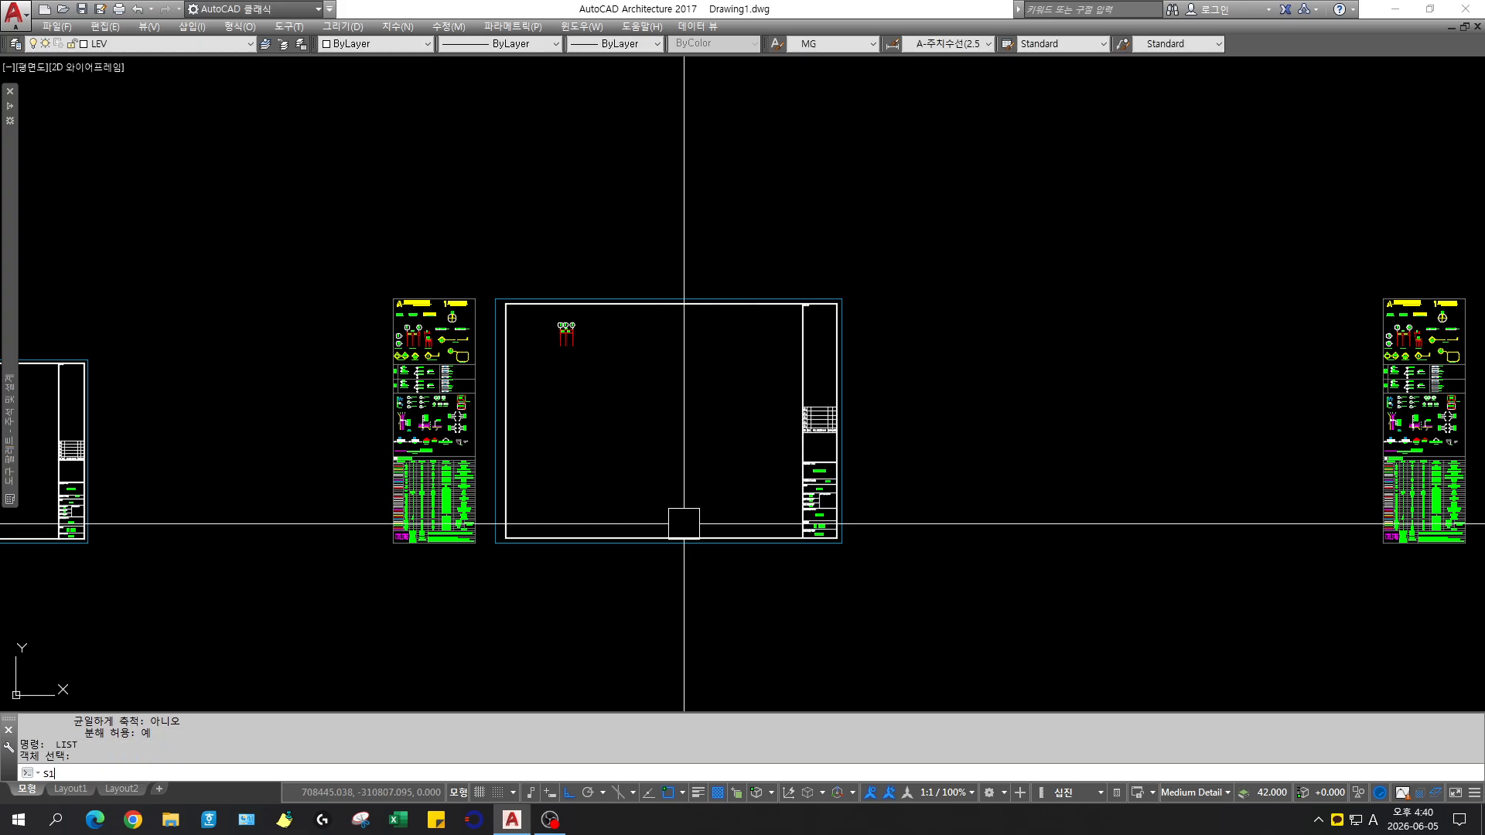
Try to apply the 1/100 drawing scale with the S100 command, and cancel it
type("S100")
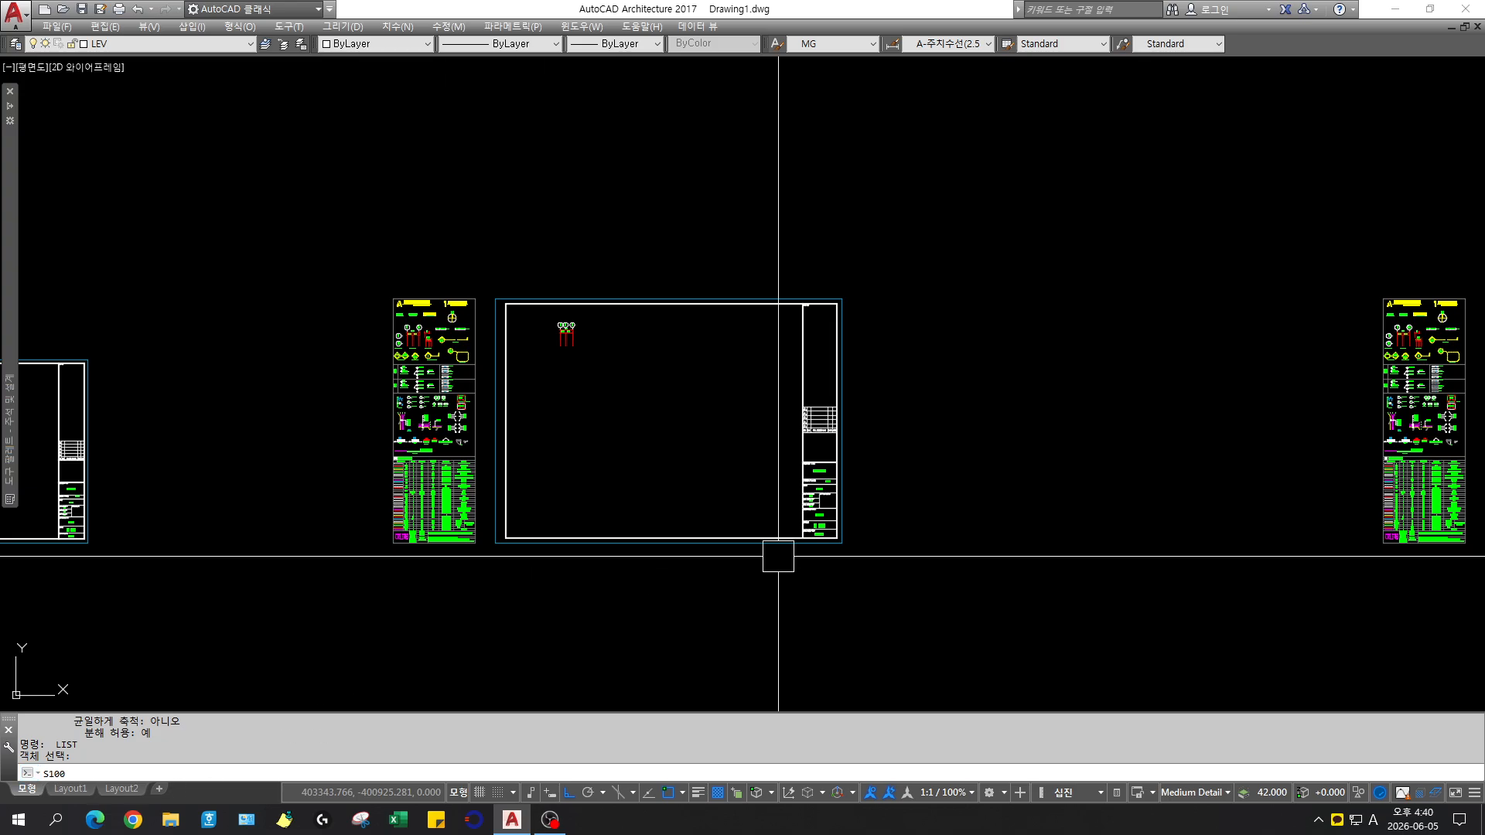
key("Return")
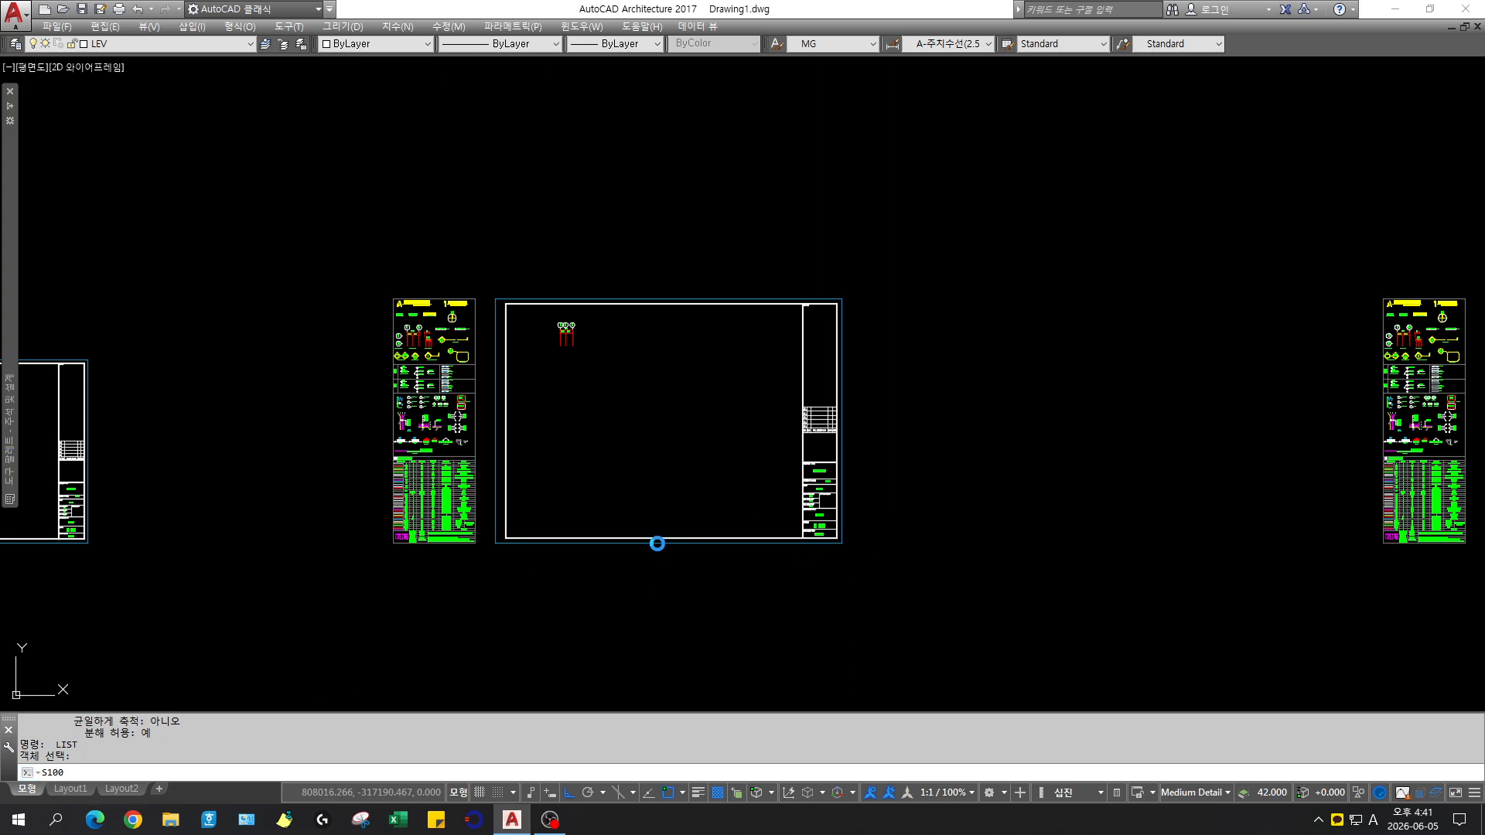
key("Escape")
key("Escape")
key("Escape")
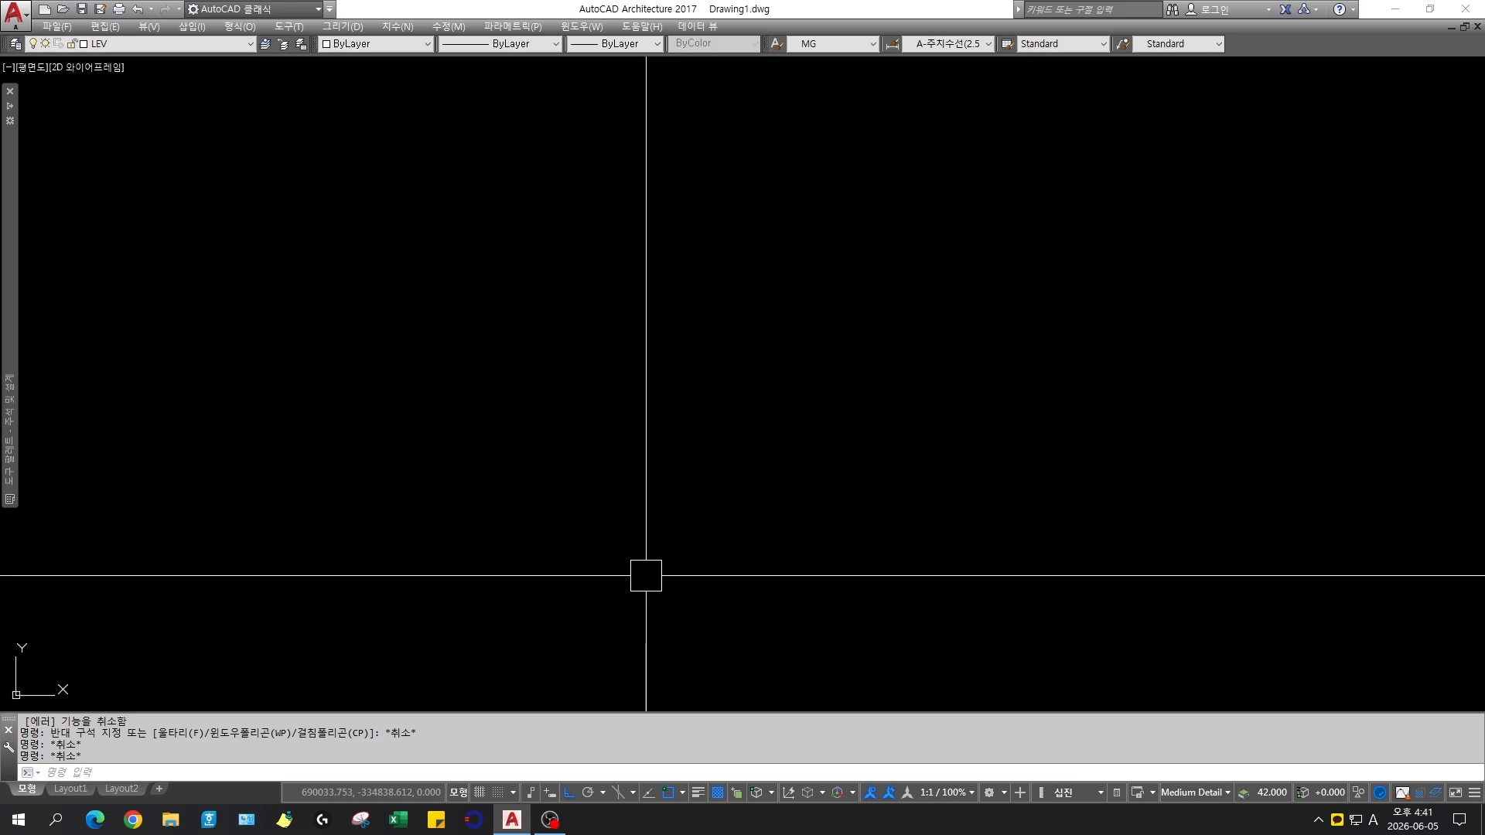
Undo the S100 command and run LIST on the lower row's 1/200 sheet block to check its scale factors
key("Return")
type("li")
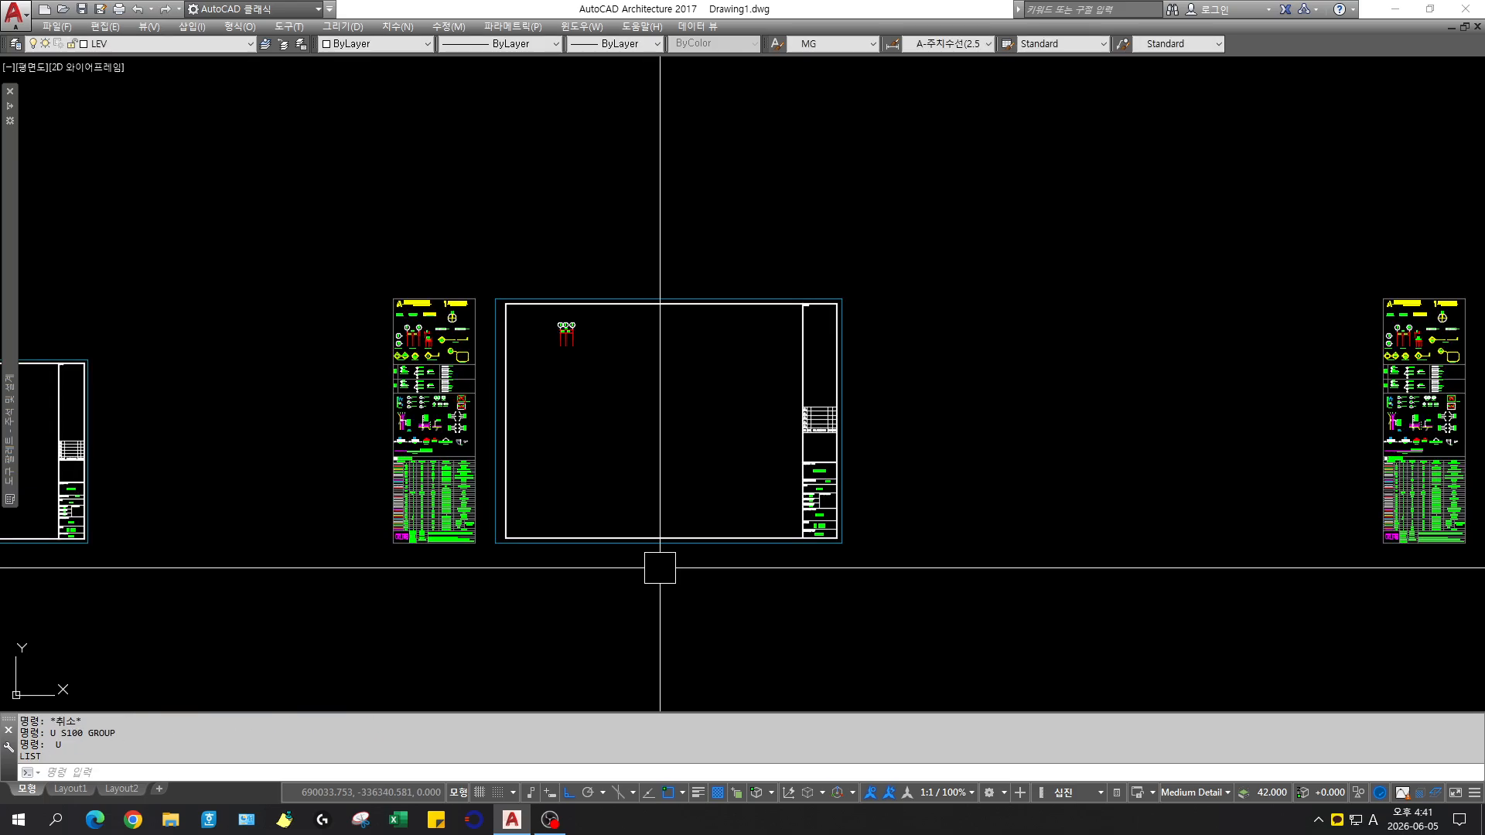
key("Return")
left_click(801, 521)
key("Return")
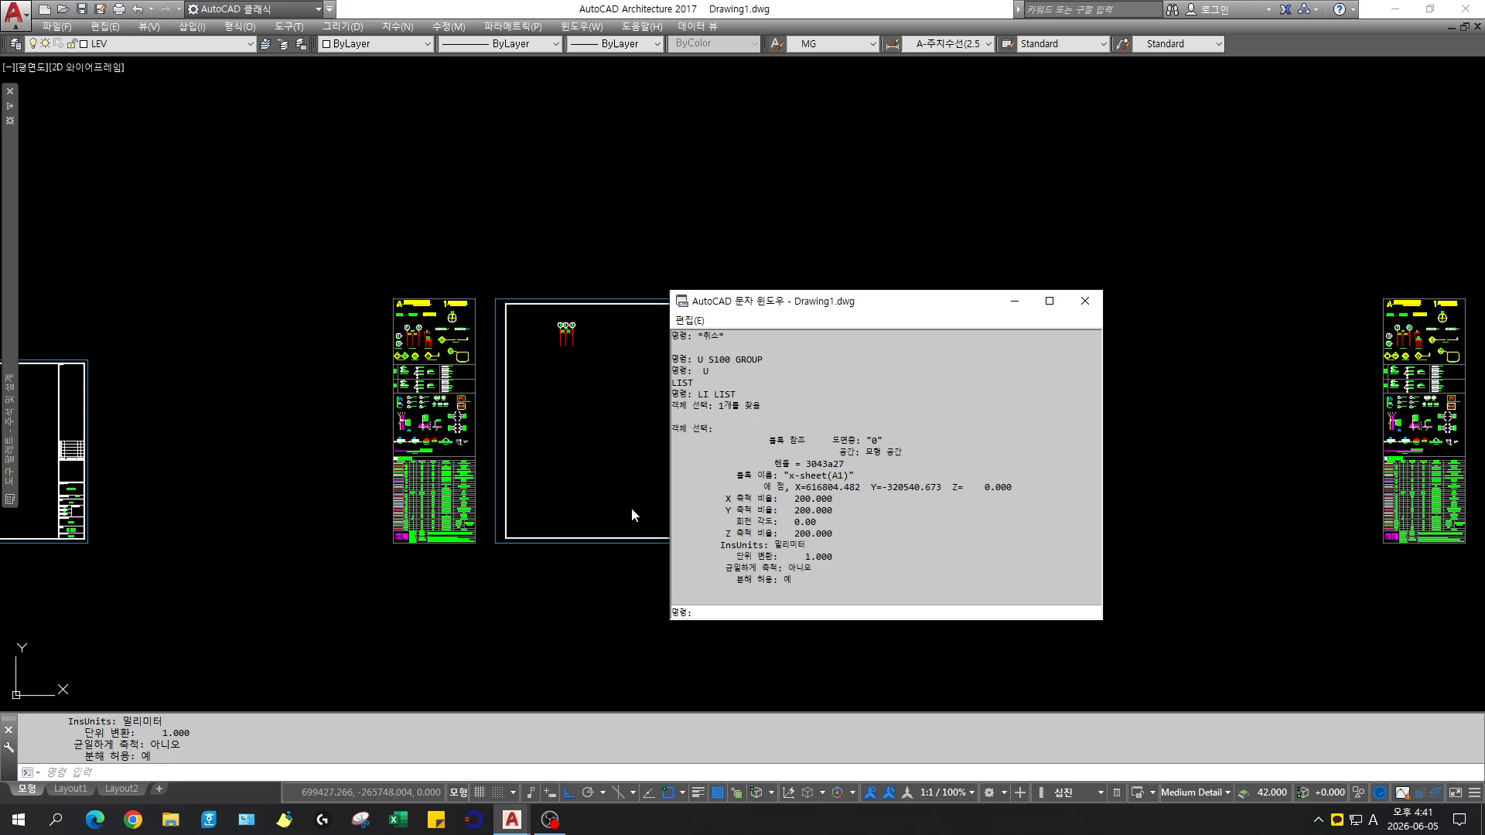
key("Return")
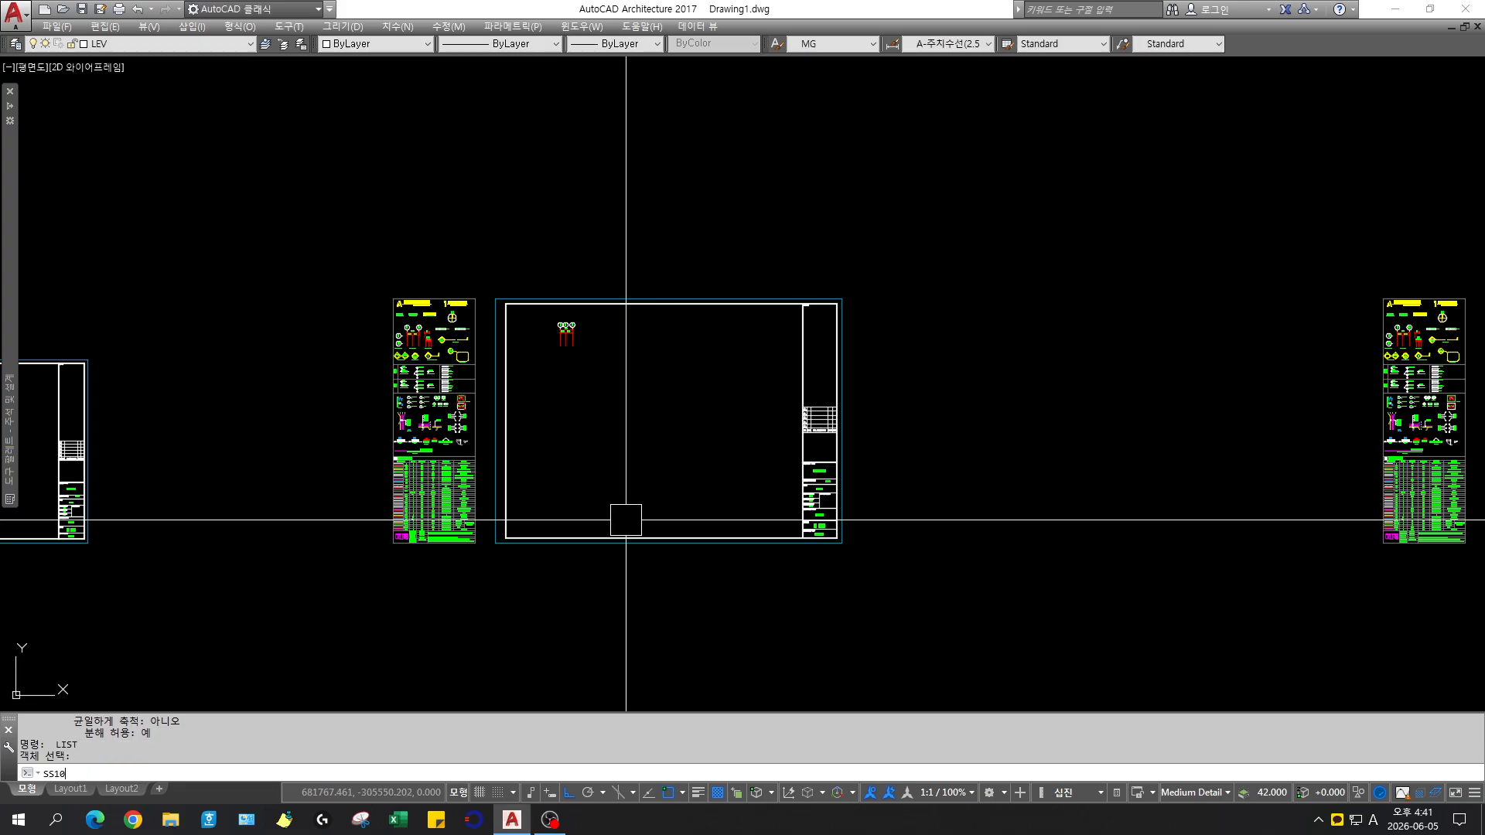
Rescale the lower row's 1/200 legend and sheet to 1/100 with SS100, using the sheet's lower-left corner as base point
type("SS100")
key("Return")
left_click(954, 603)
left_click(319, 251)
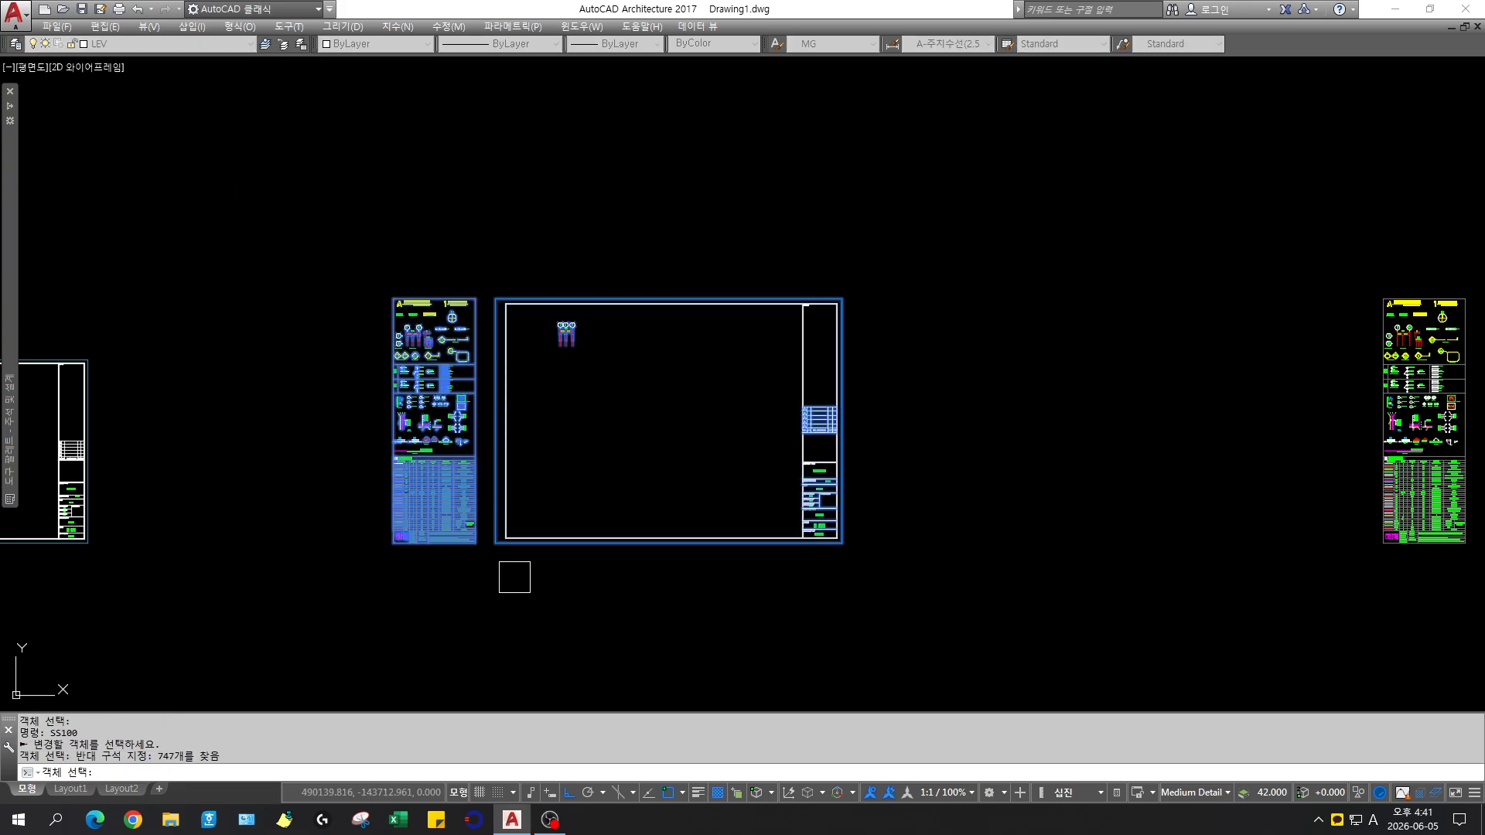
key("Return")
left_click(497, 543)
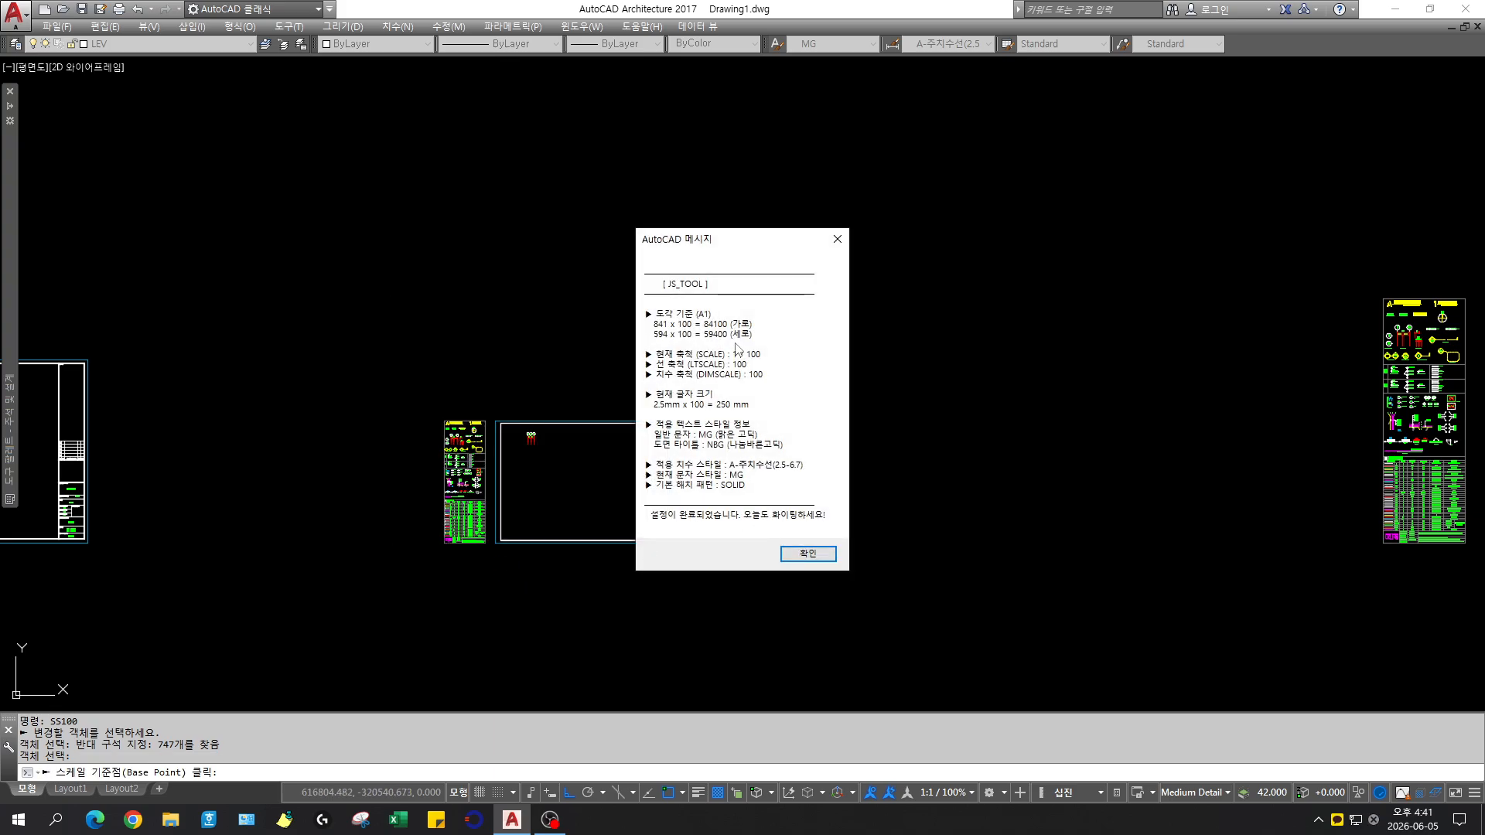
left_click(831, 550)
Run LIST on the lower row's 1/150 sheet block to check its scale factors
scroll(874, 560, "down", 4)
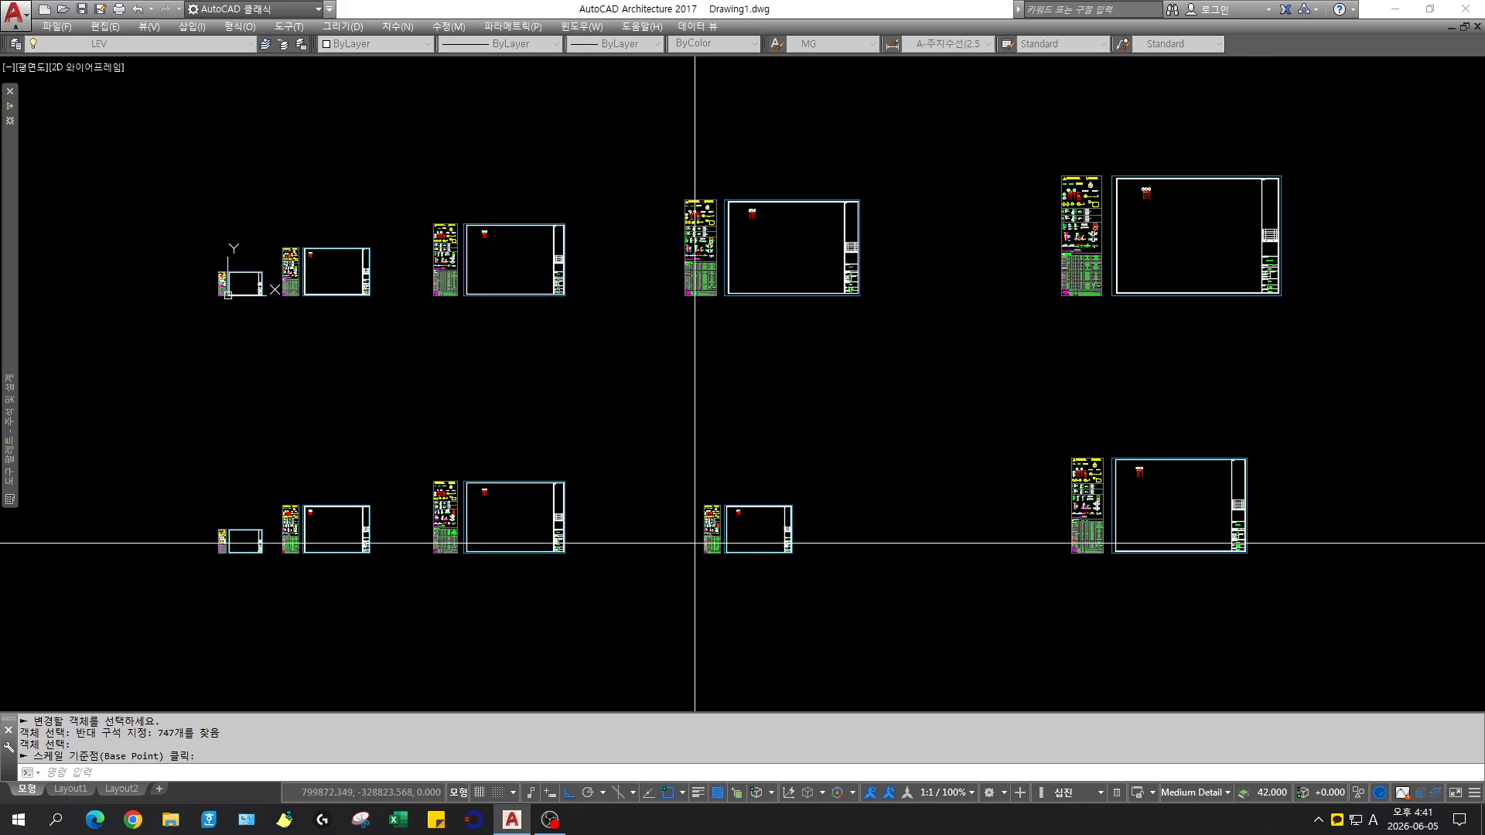
left_click(341, 420)
left_click(760, 603)
key("Escape")
type("LI")
key("Return")
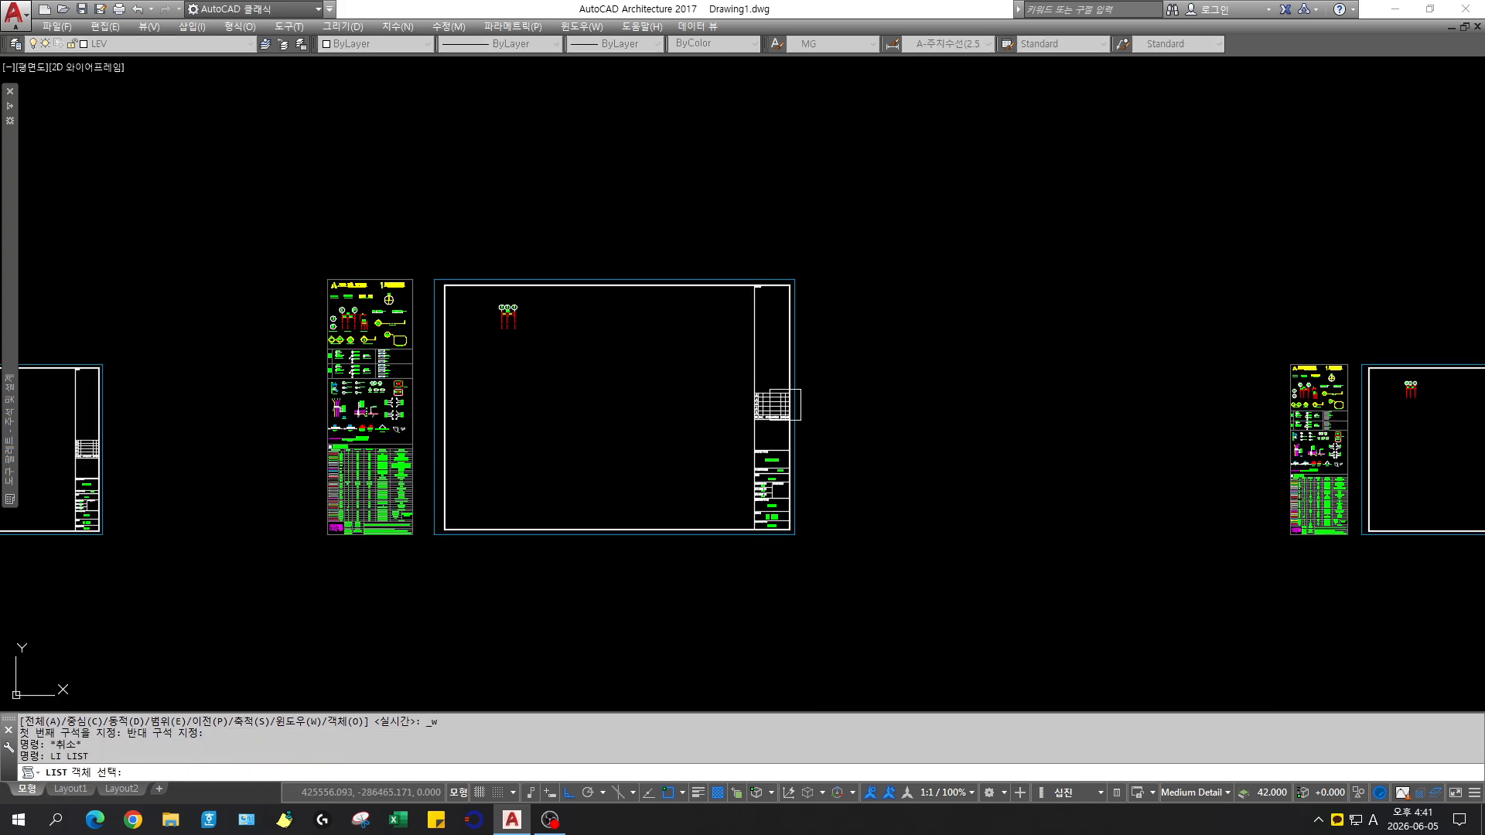
left_click(780, 403)
key("Return")
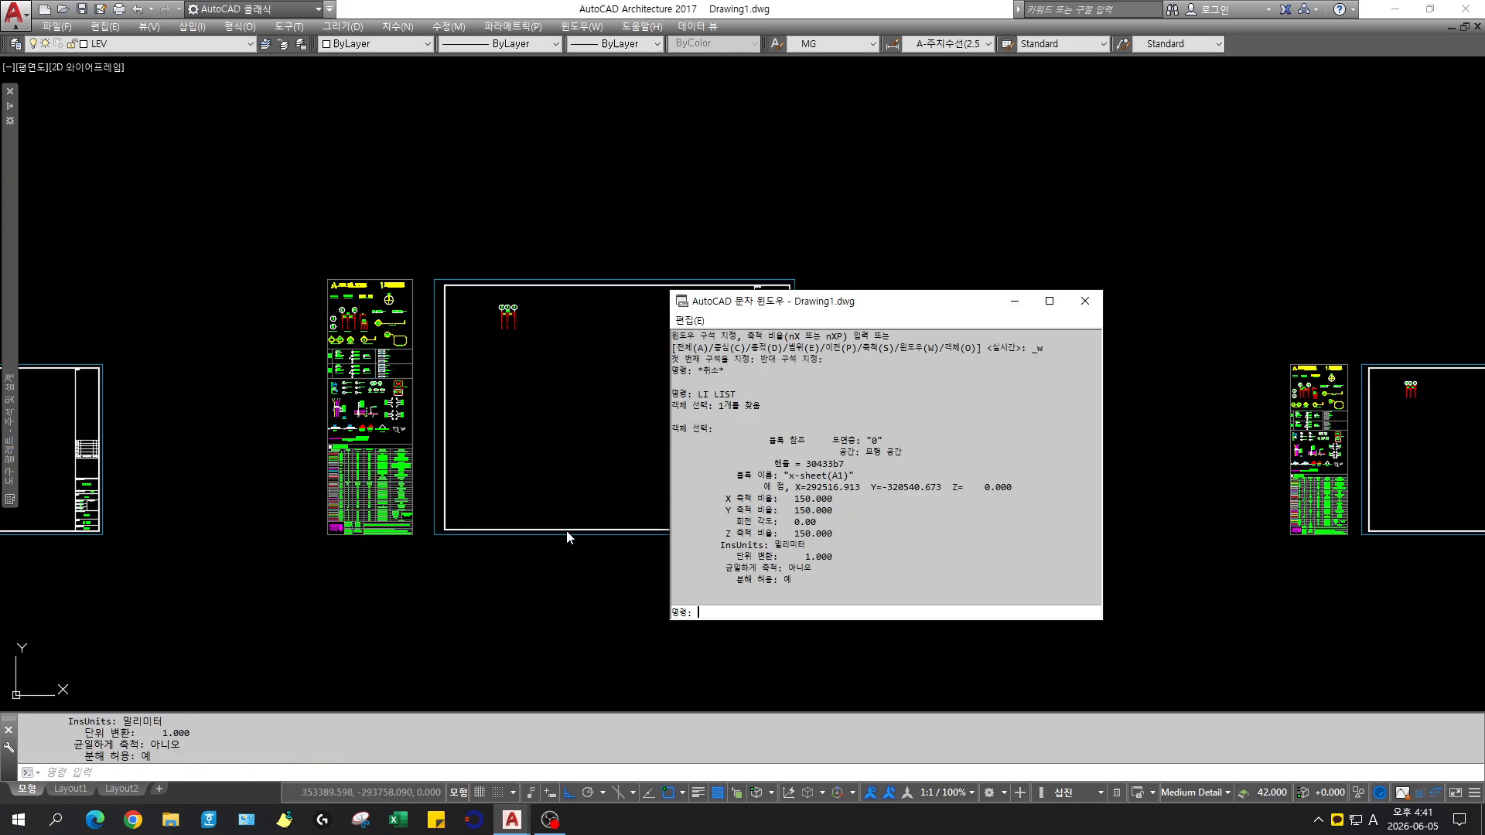
key("Return")
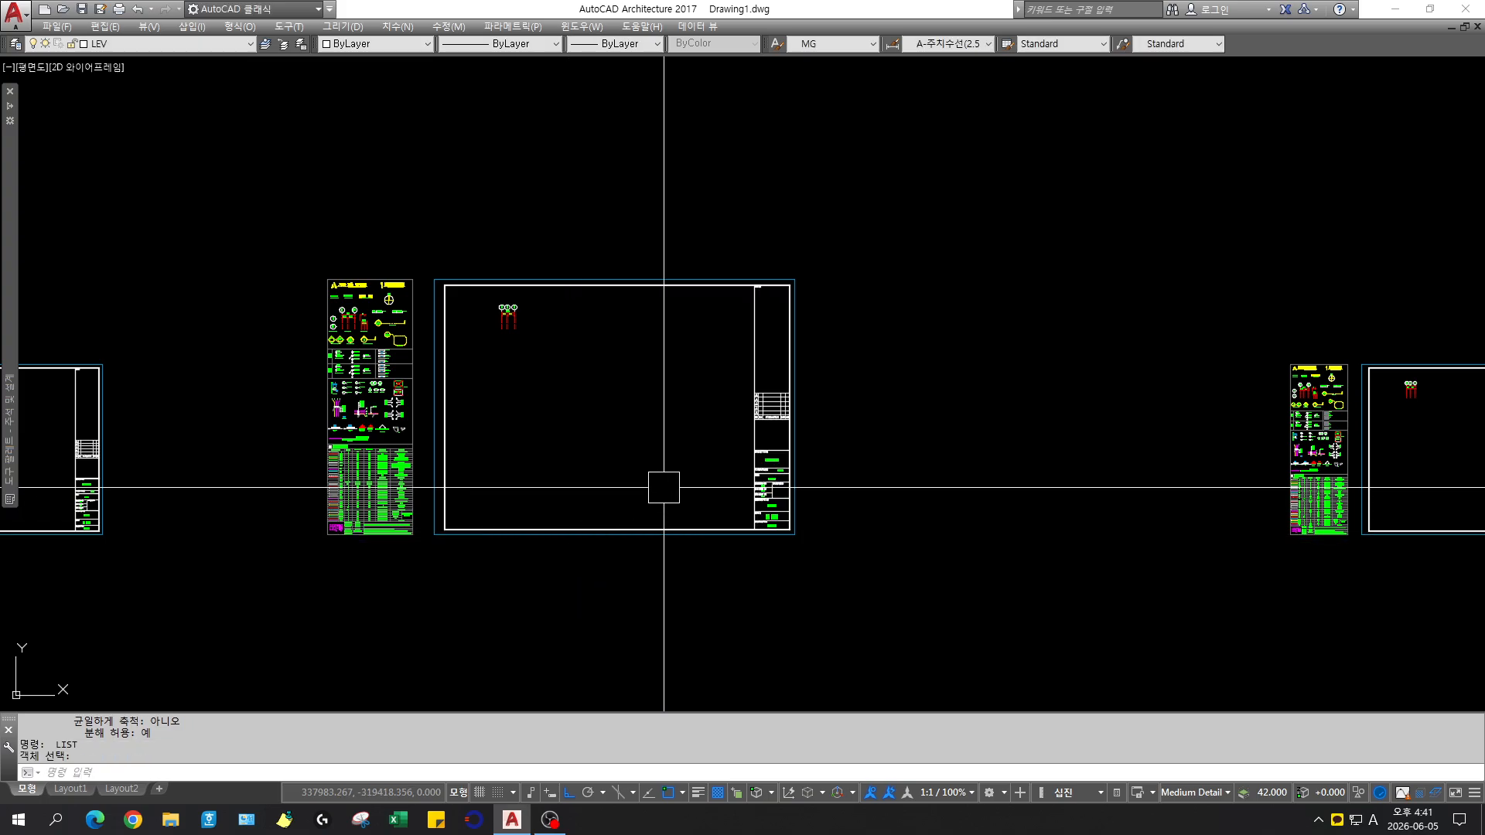
type("ss50")
key("Return")
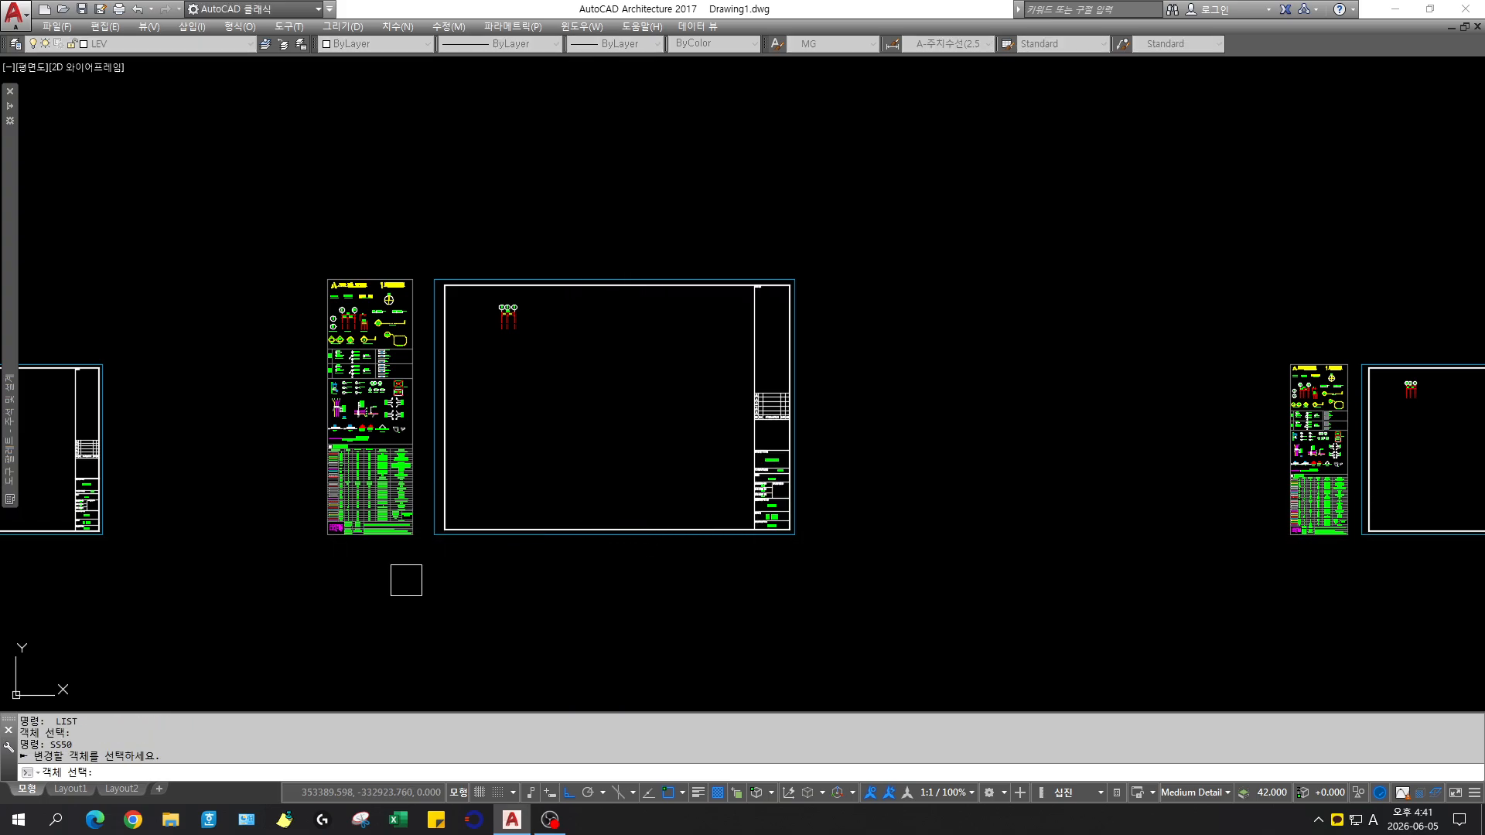
key("Escape")
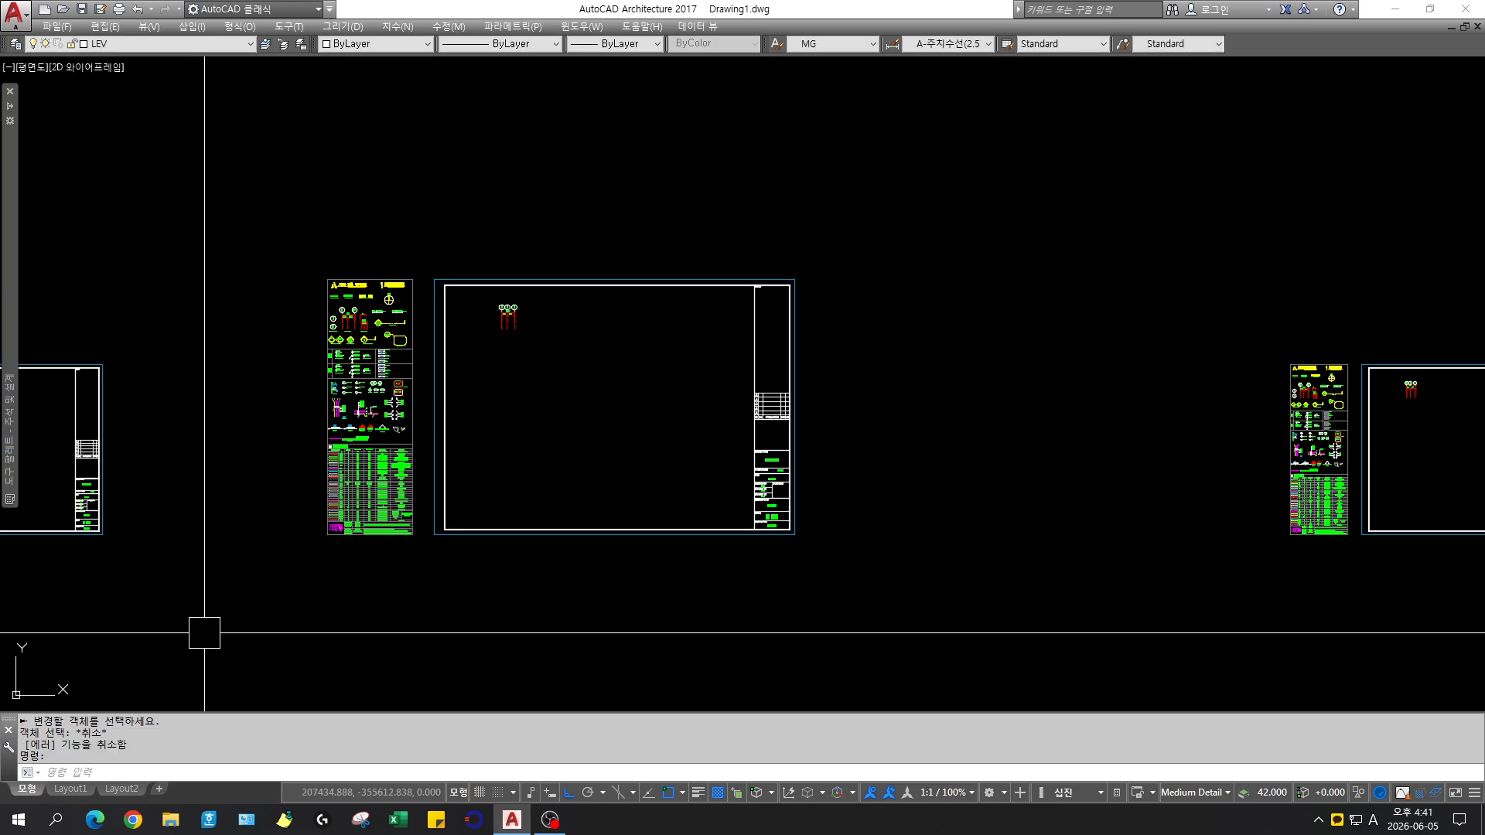
Rescale the lower row's 1/150 legend and sheet to 1/50 with SS50, using the sheet's lower-left corner as base point
type("ss5")
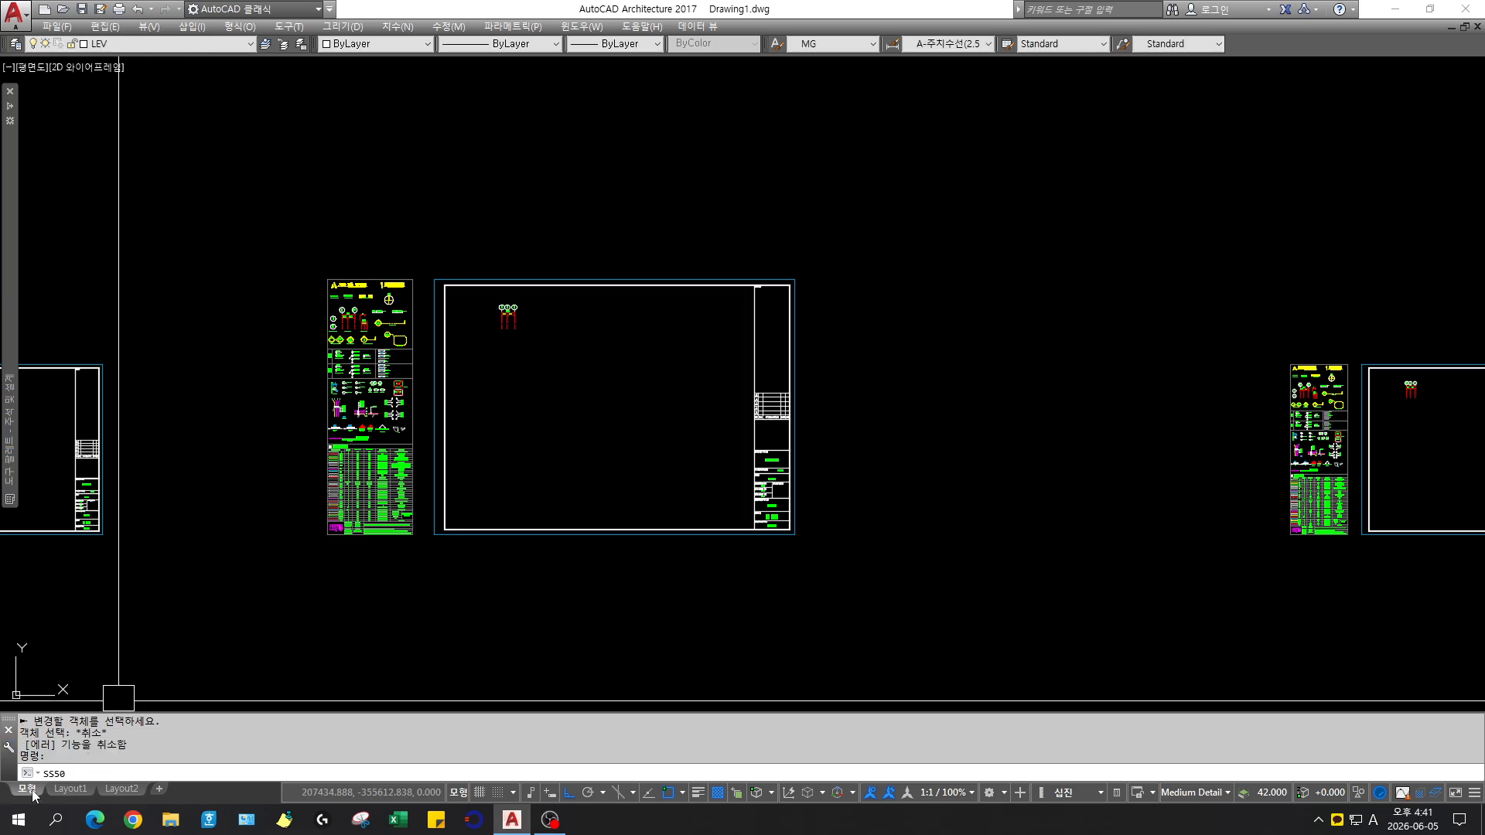
type("0")
key("Return")
left_click(912, 606)
left_click(291, 232)
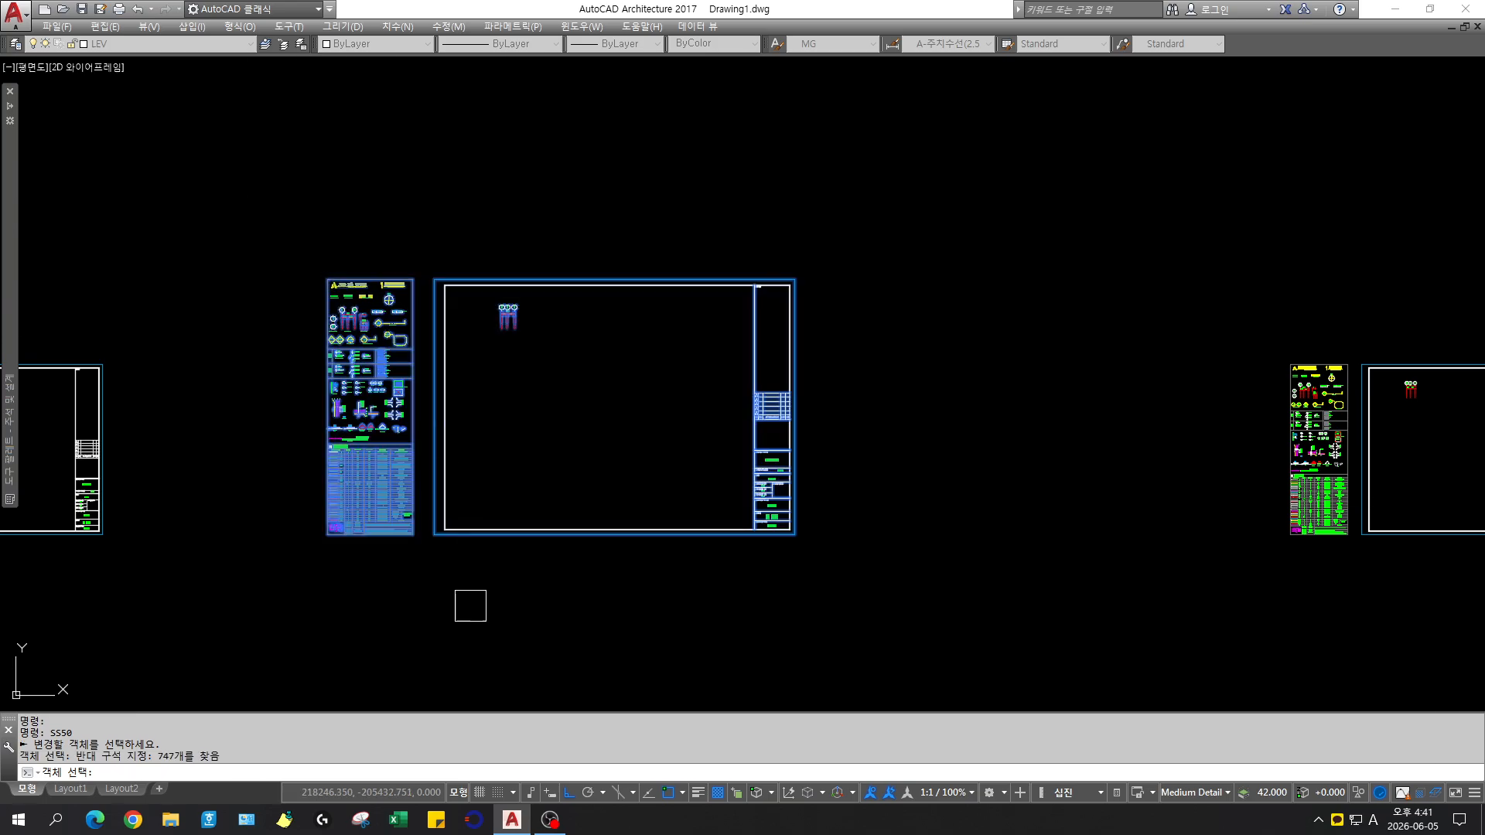
key("Return")
left_click(434, 533)
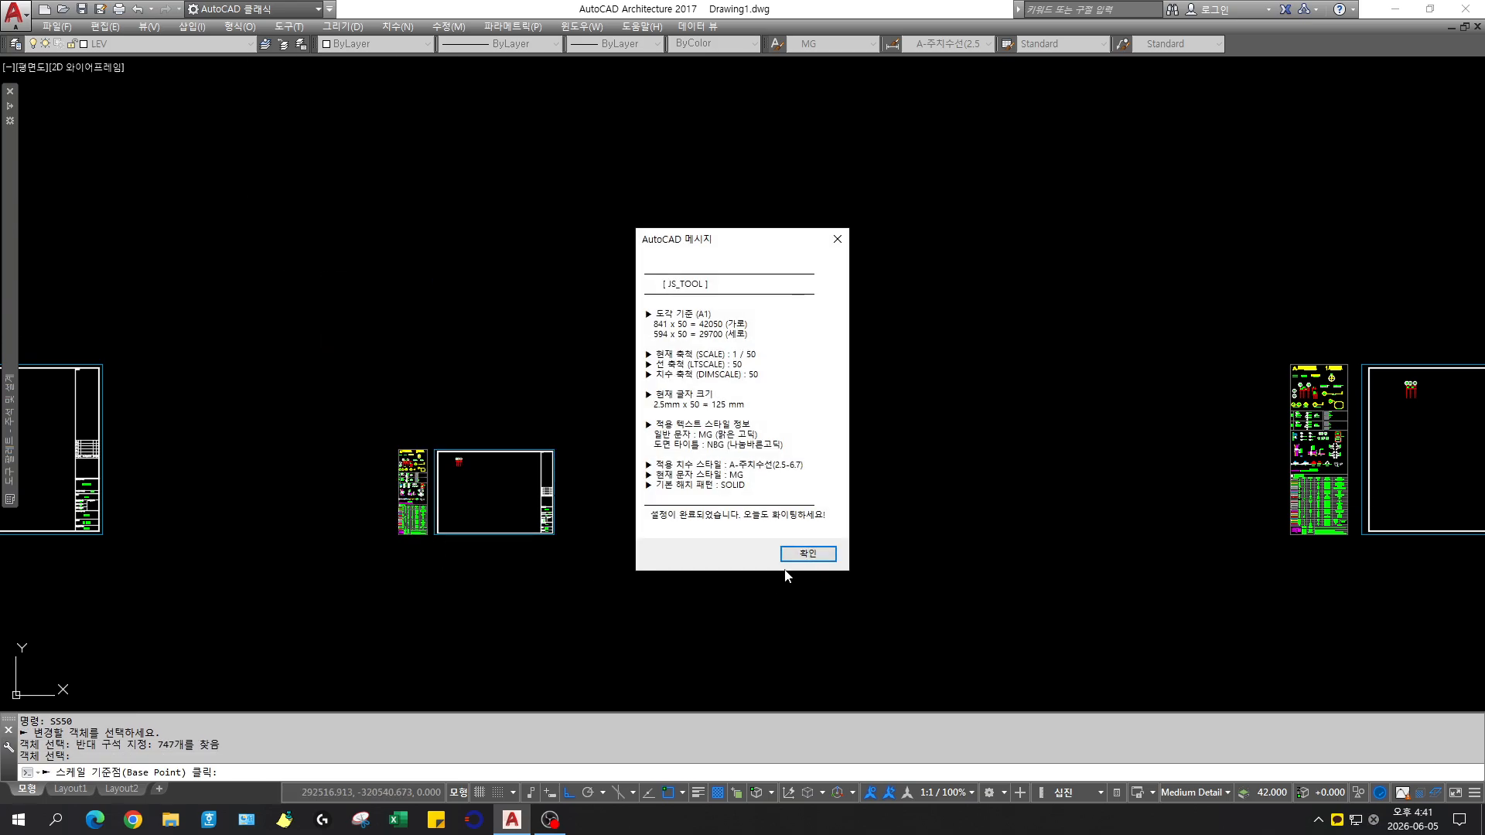
left_click(806, 553)
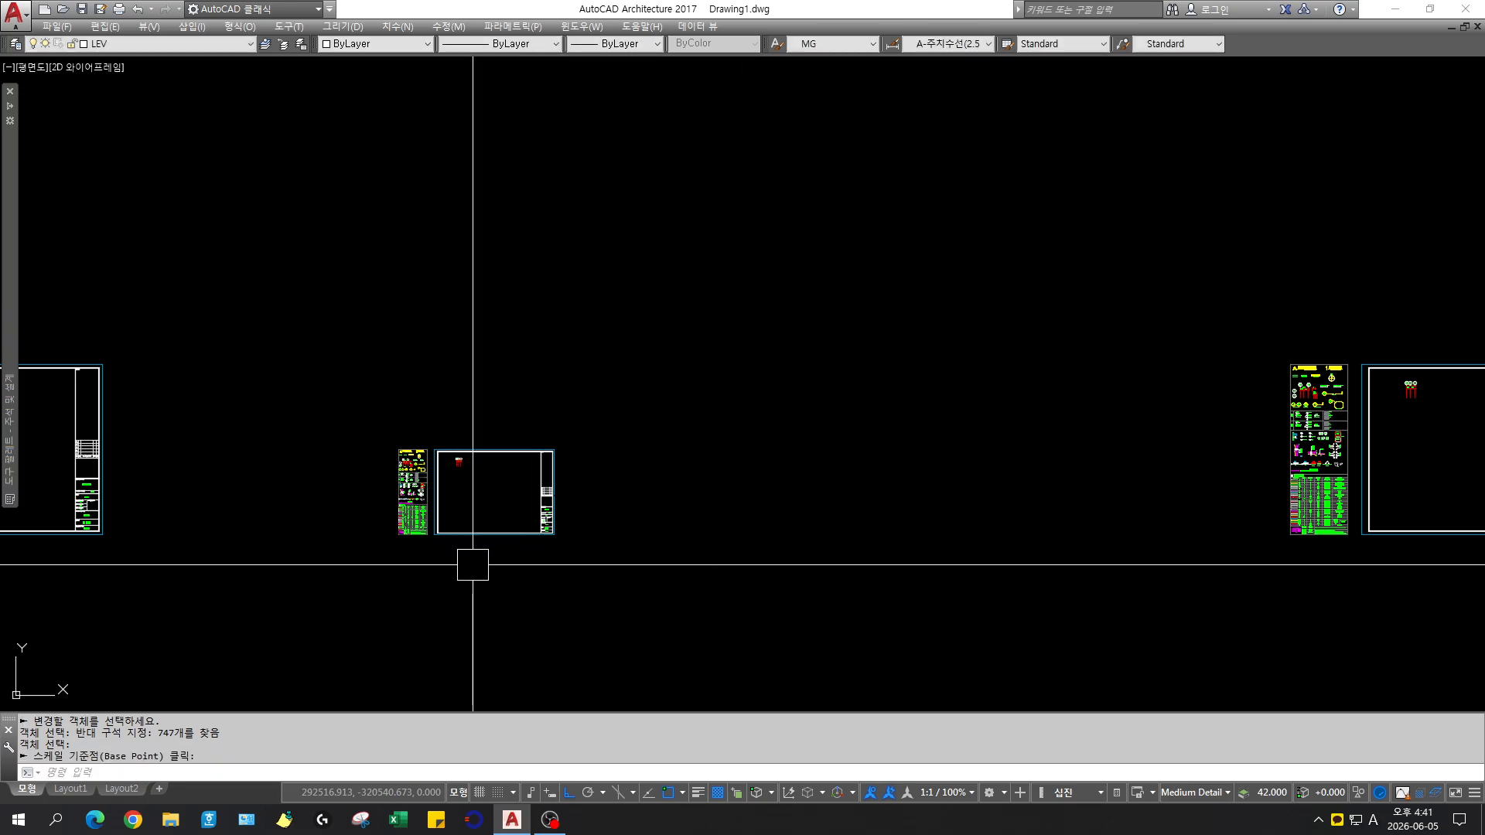
scroll(462, 505, "up", 2)
scroll(462, 505, "up", 2)
key("z")
left_click(233, 287)
left_click(841, 616)
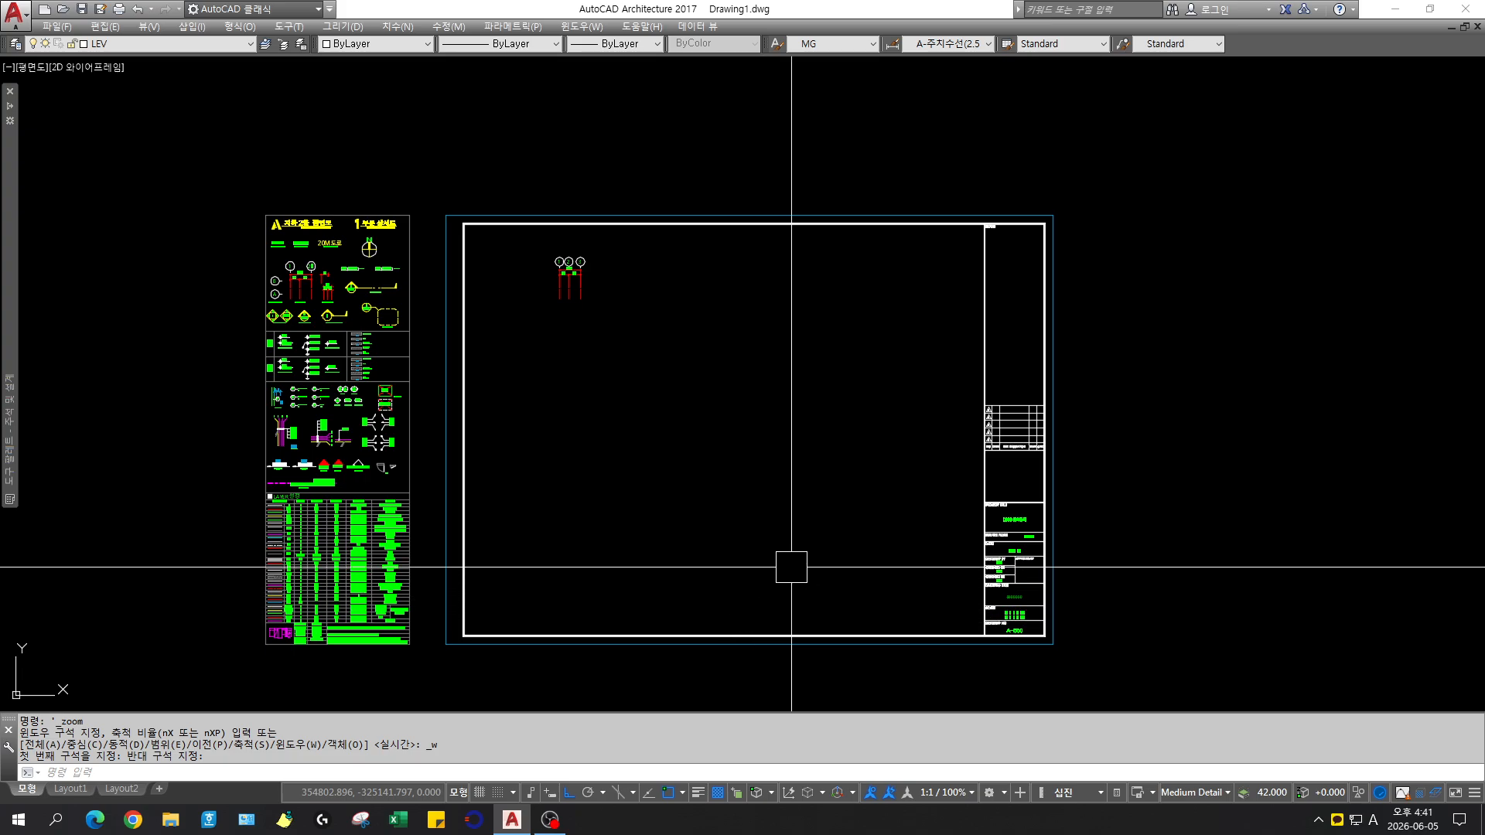
type("LI")
key("Escape")
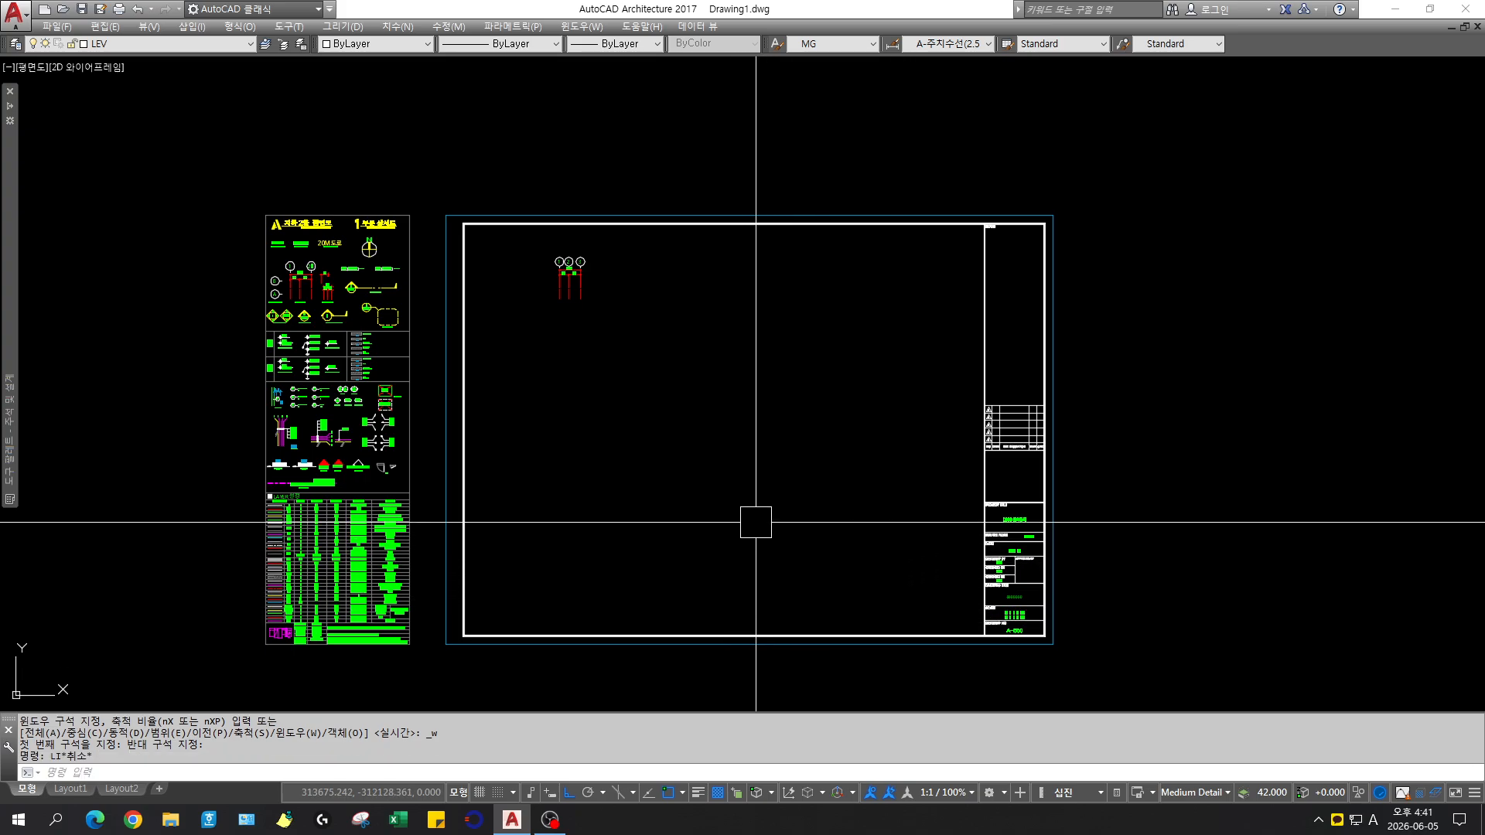
key("Escape")
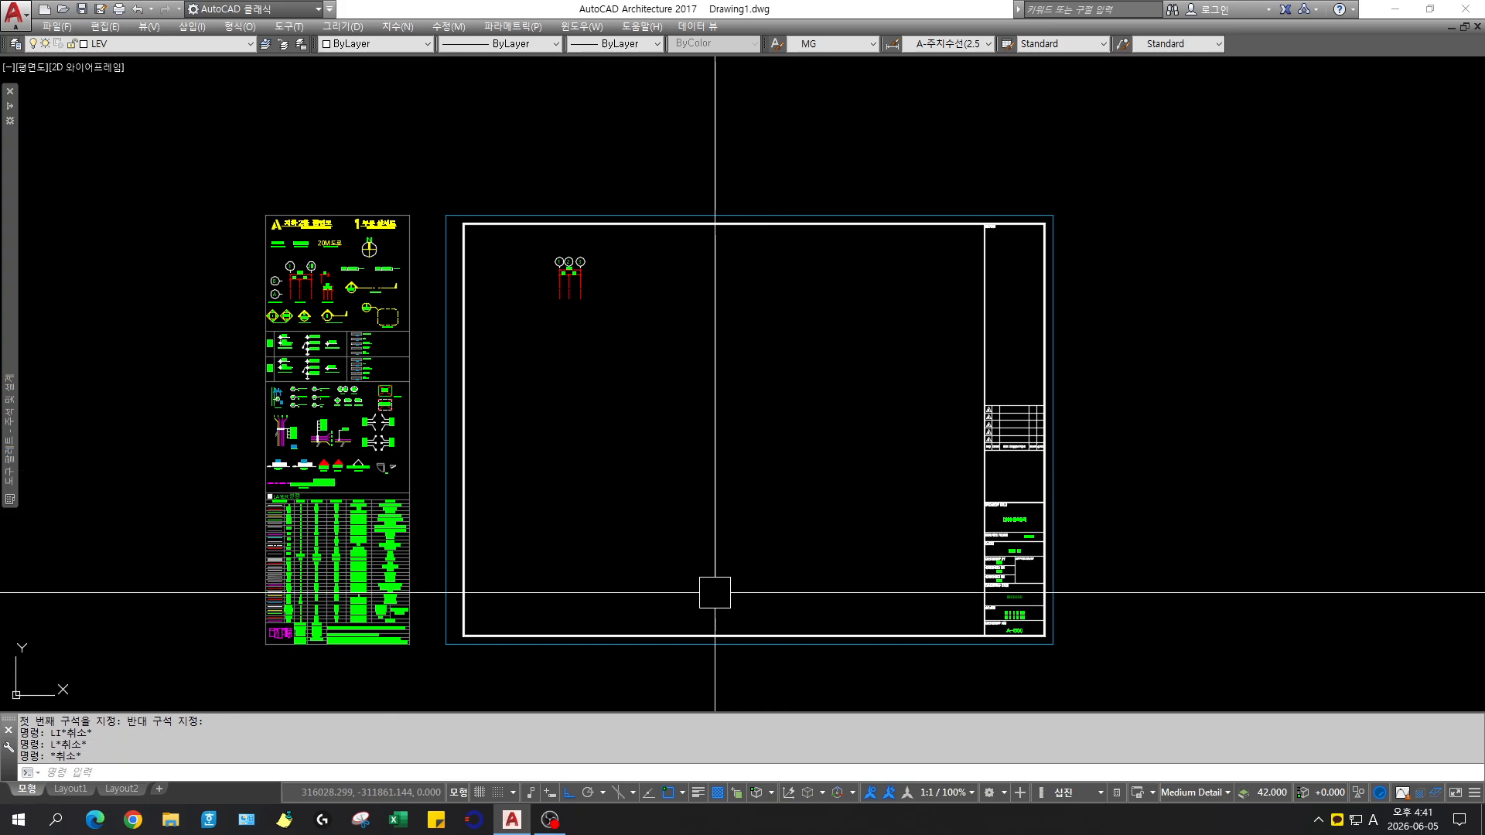
Run LIST on the upper row's 1/200 sheet block to check its scale factors
scroll(722, 596, "down", 12)
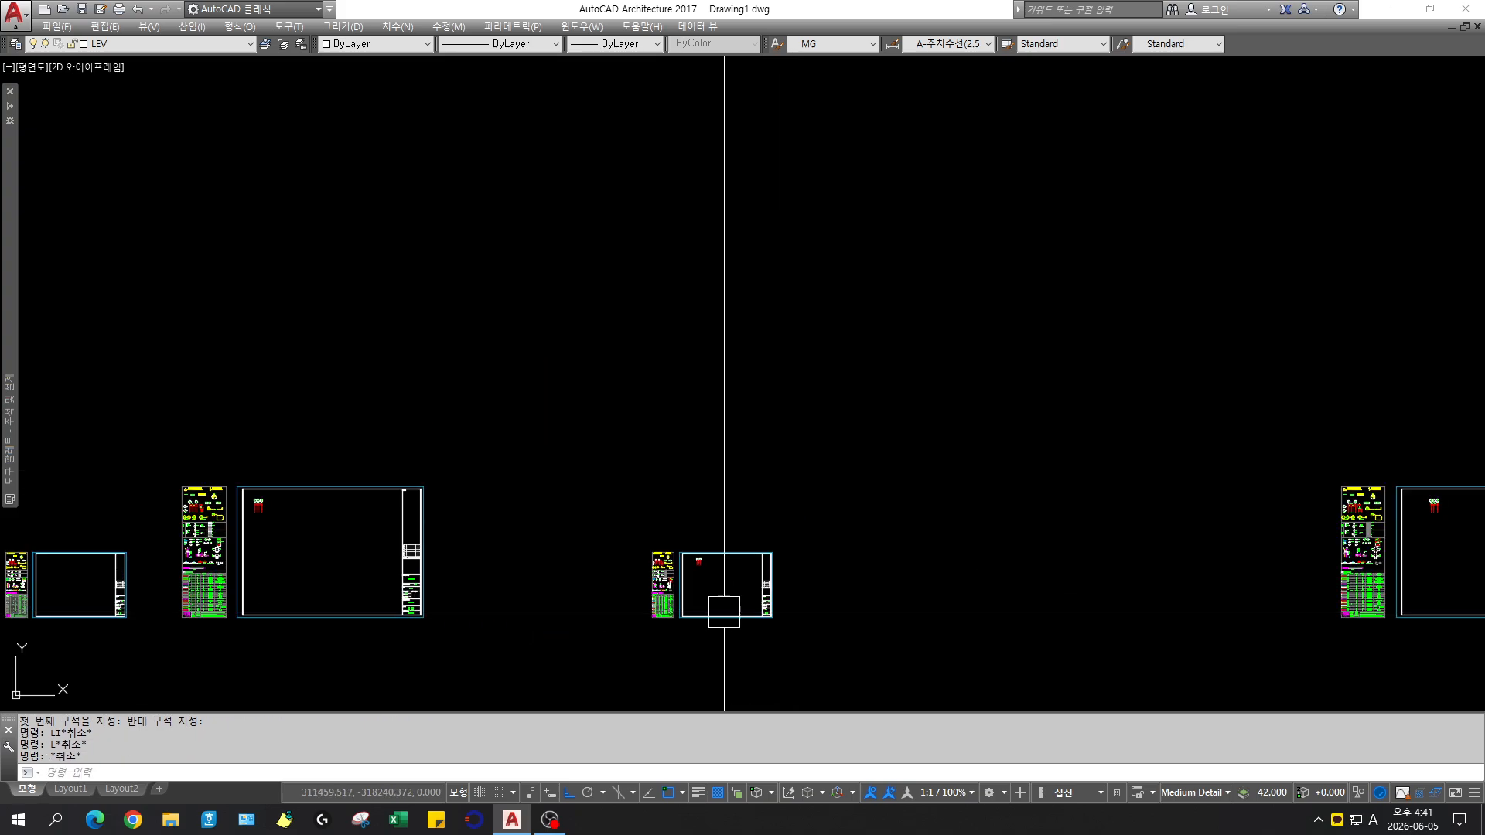
left_click(808, 173)
left_click(1160, 364)
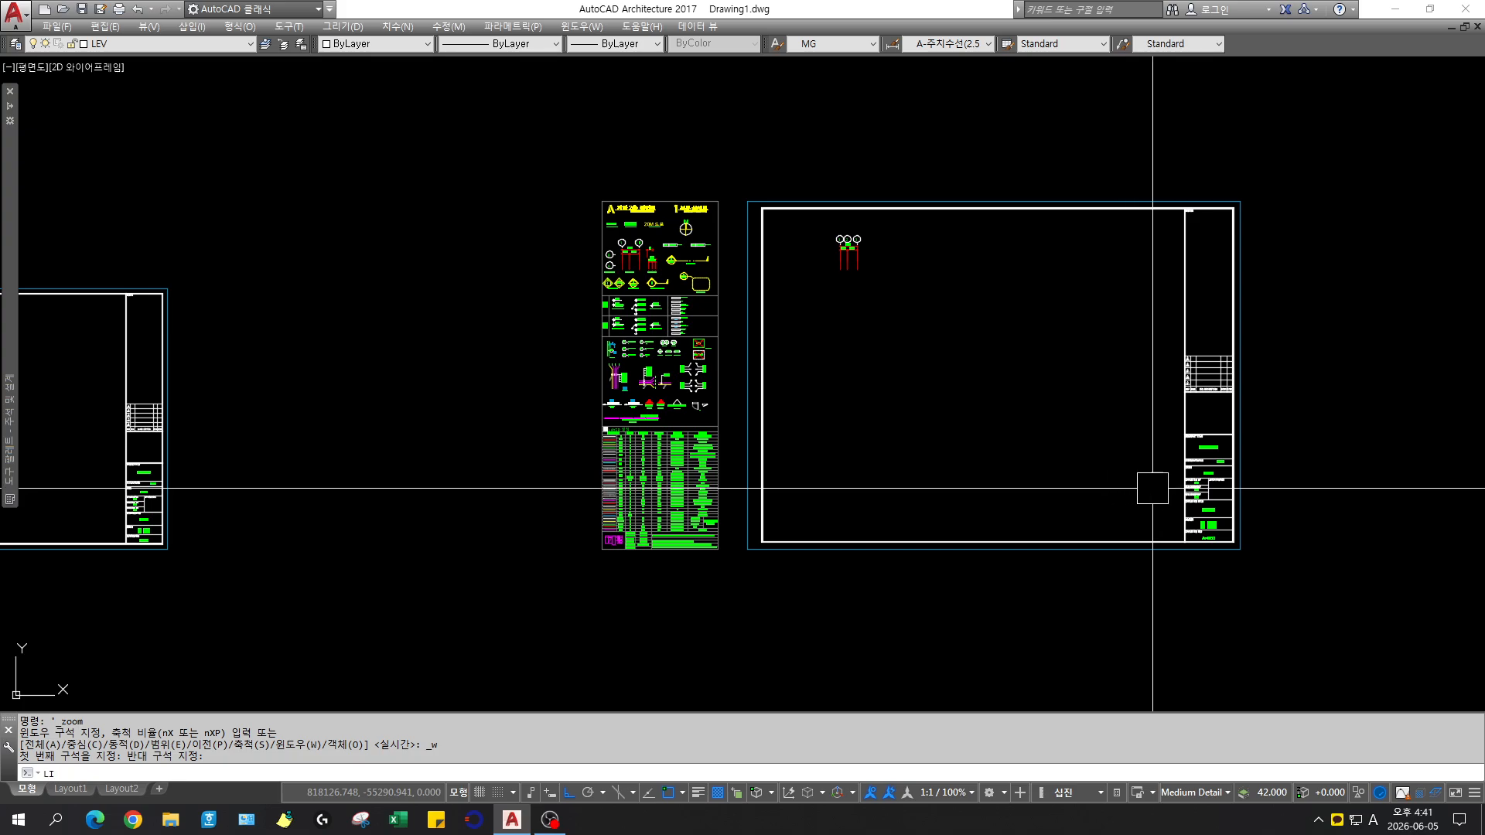
type("LI")
key("Return")
left_click(1187, 383)
key("Return")
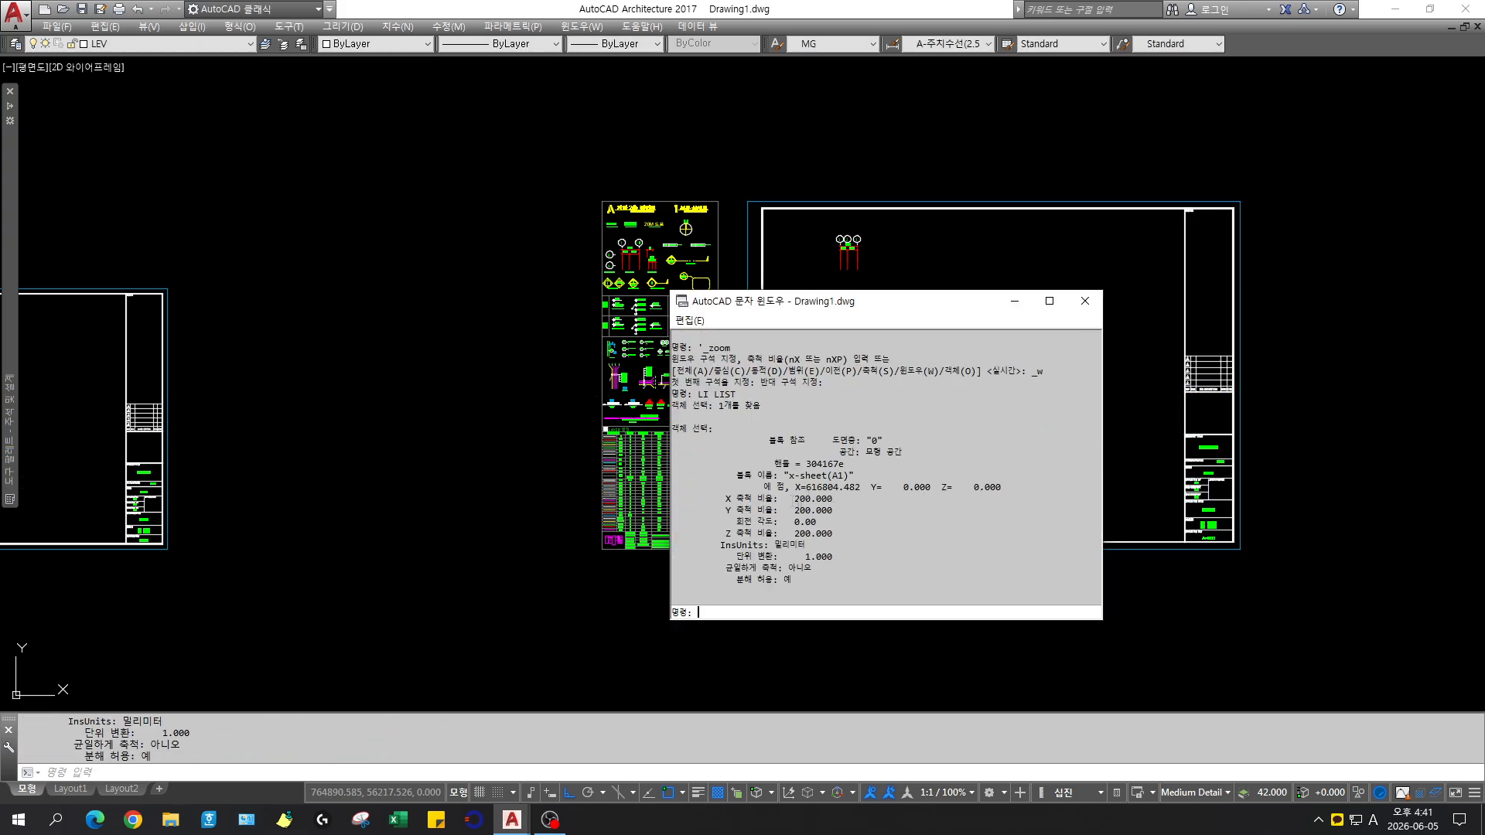
key("Return")
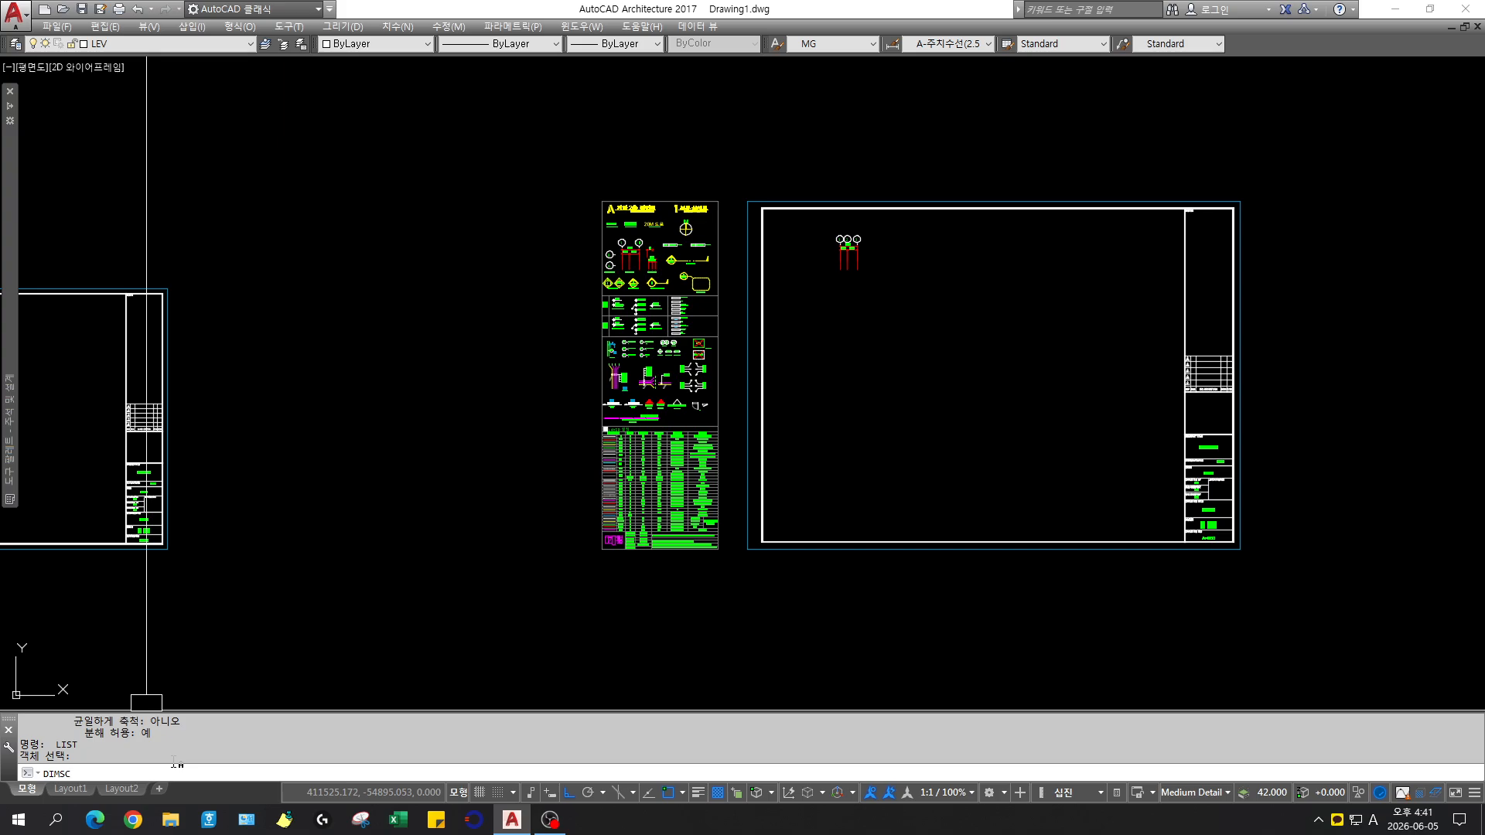
Check the DIMSCALE value and apply the 1/200 drawing settings with SSS200, without rescaling any objects
key("Return")
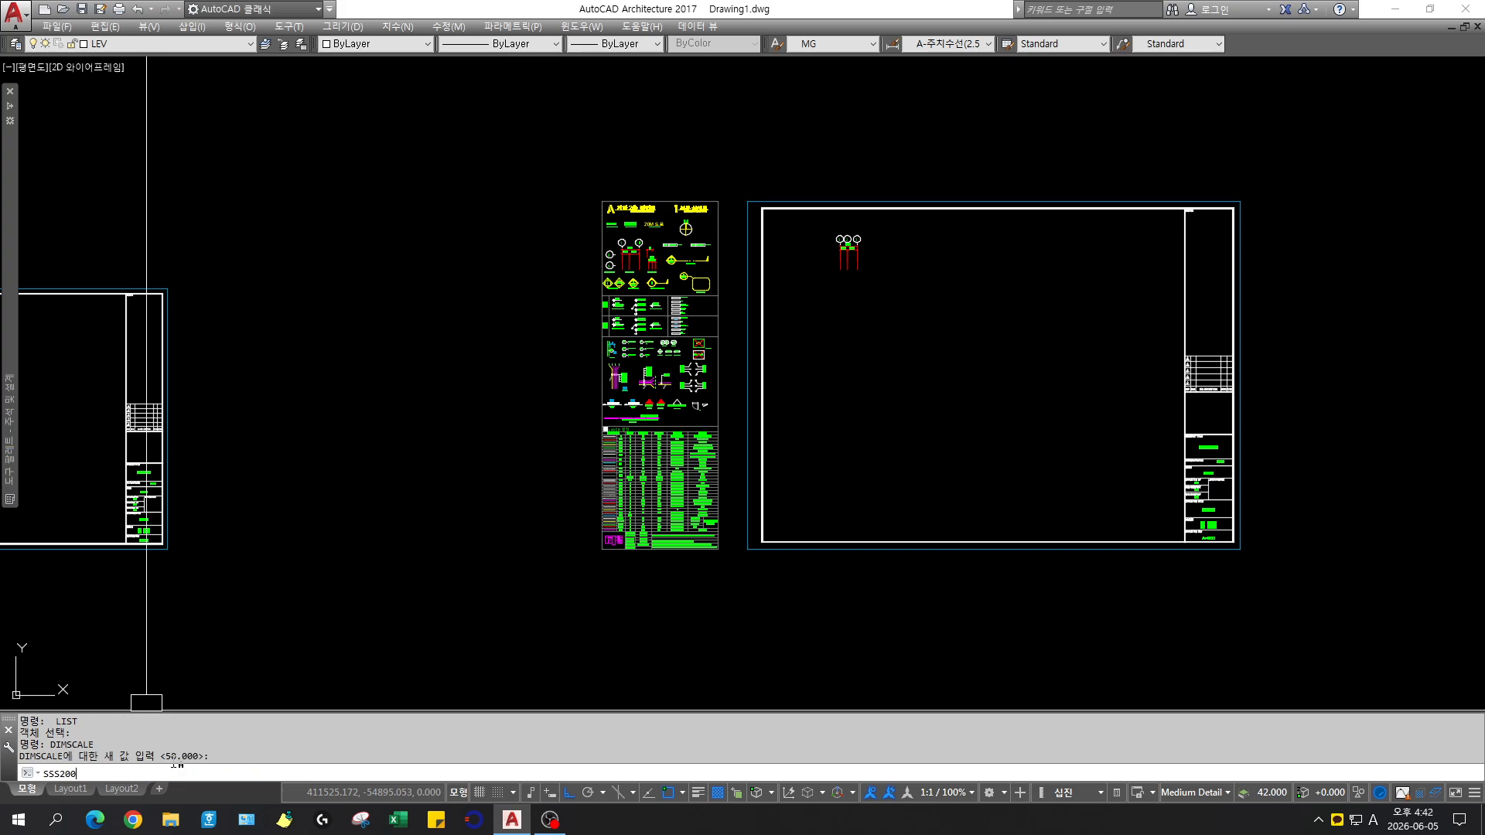
key("Return")
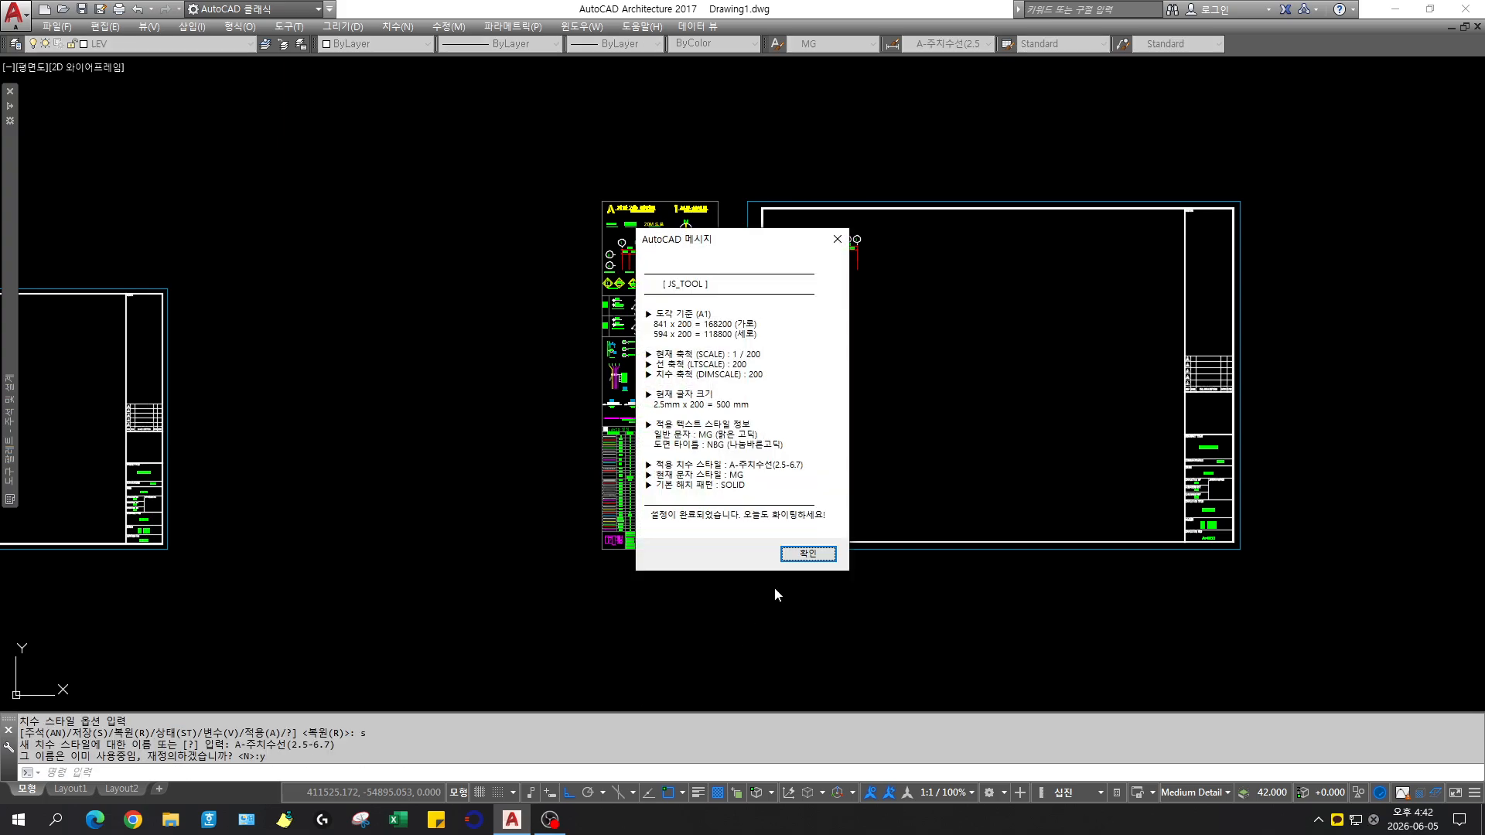
left_click(807, 554)
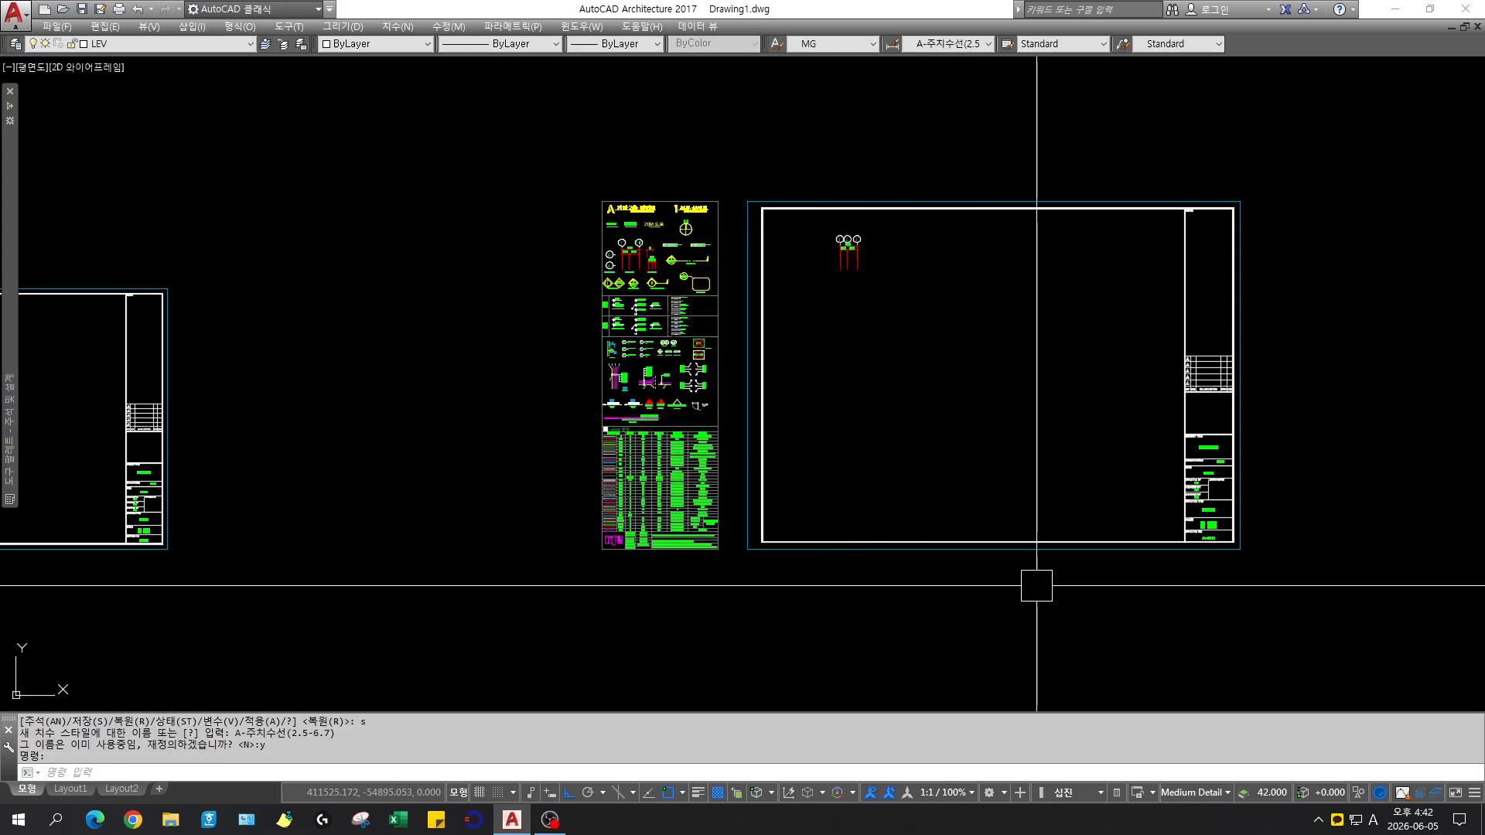
Run LIST on the upper row's 1/200 sheet block again to recheck its scale factors under the SSS200 settings
type("li")
key("Return")
left_click(1198, 390)
key("Return")
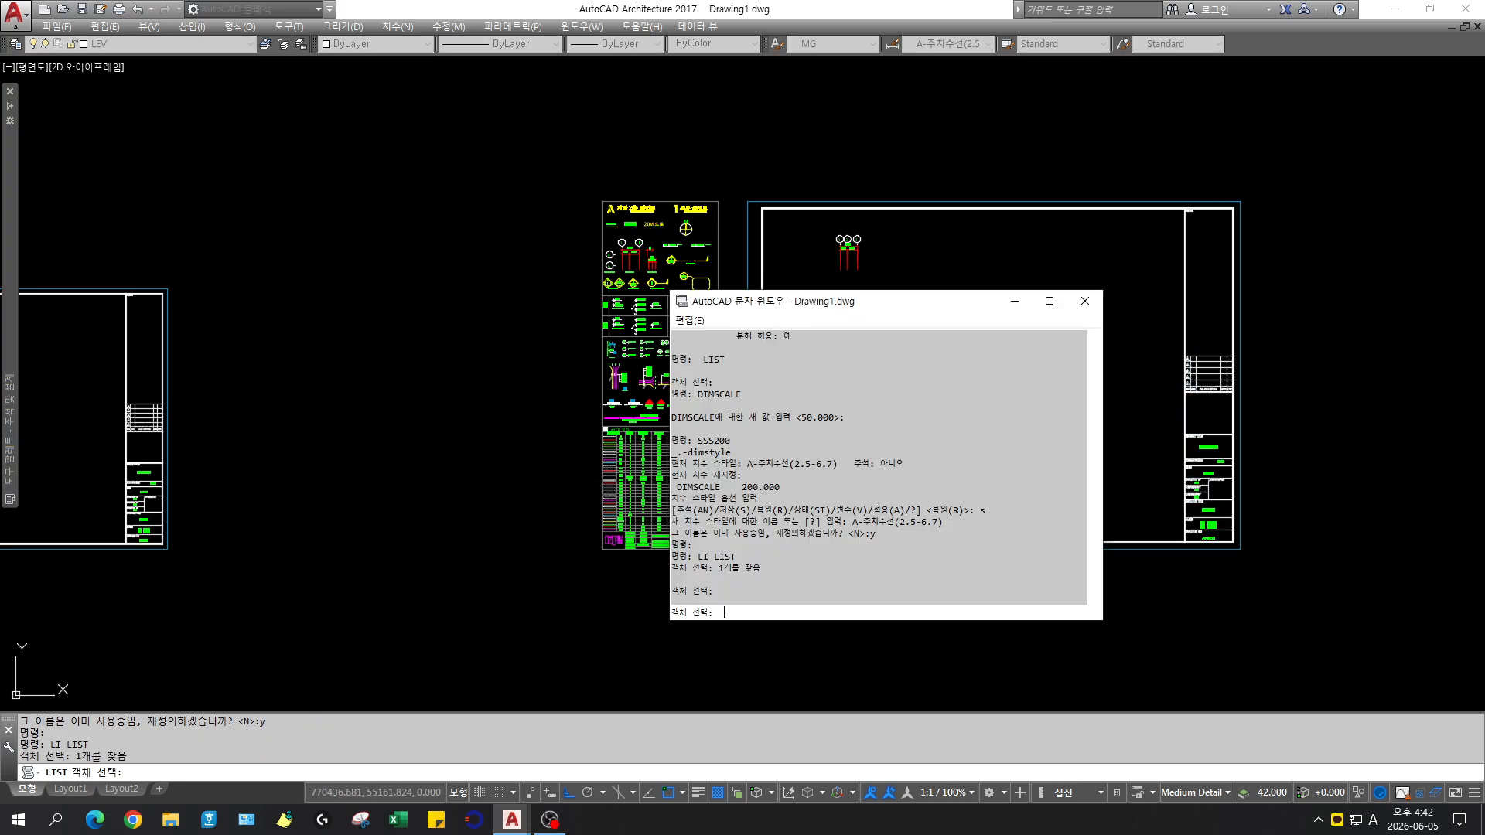
key("Return")
key("Return")
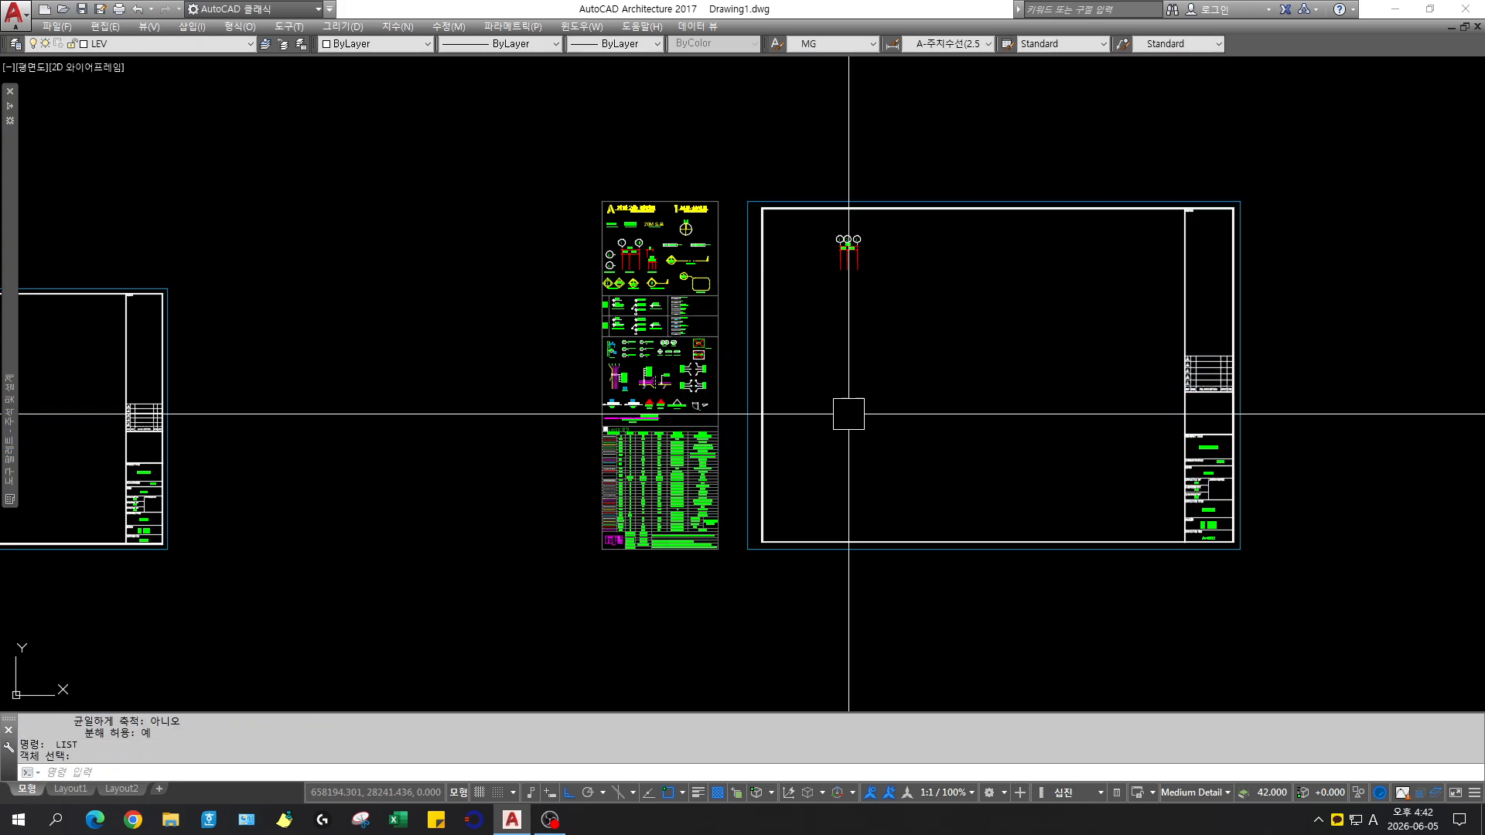
Draw a dot-ended material leader with LL between the 재료 notes in the upper 1/200 legend, running upward with text lines to the right
key("z")
left_click(471, 201)
left_click(973, 450)
key("z")
left_click(242, 224)
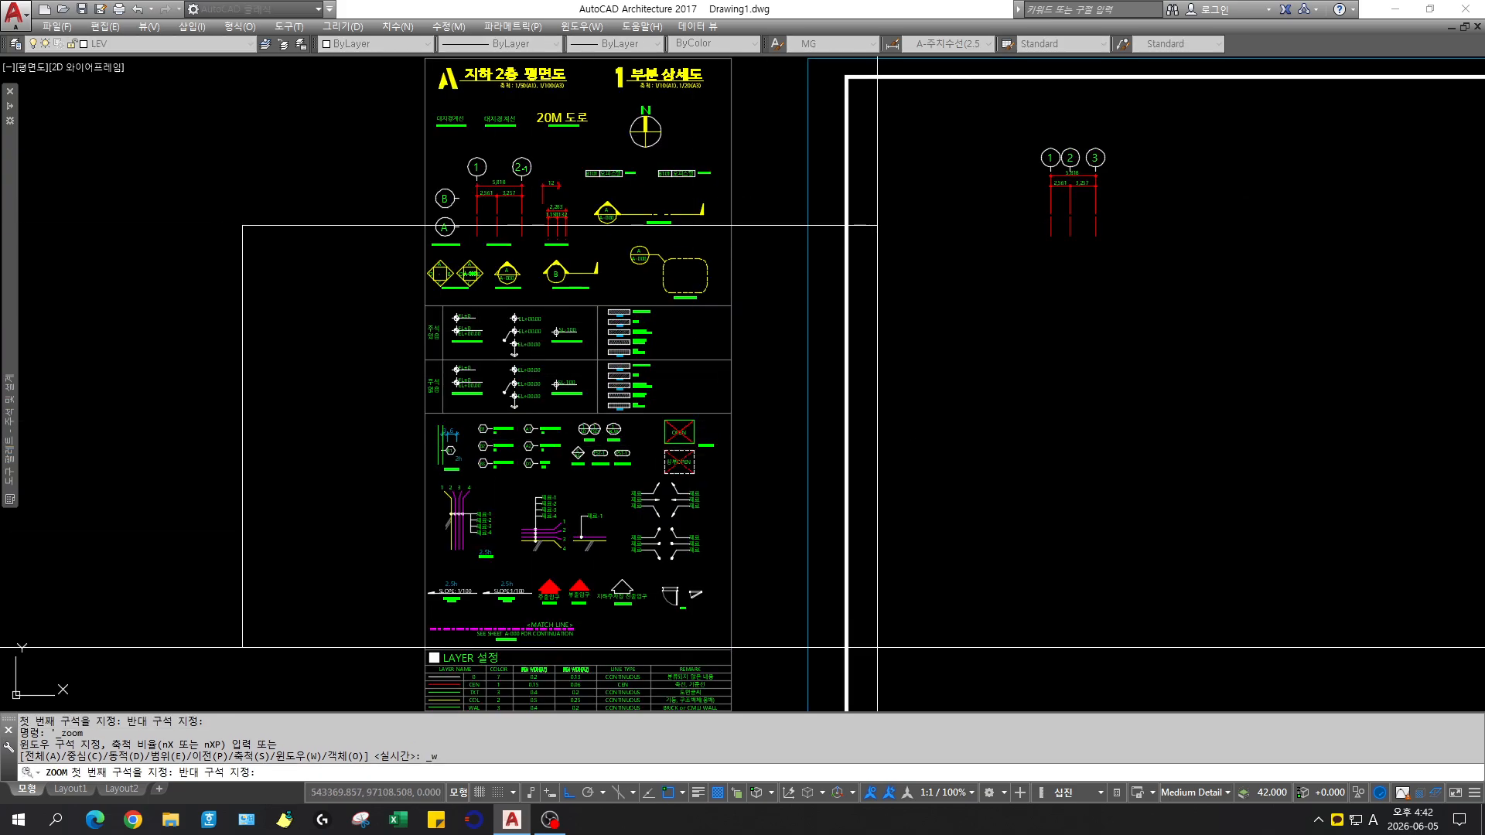
left_click(874, 646)
scroll(667, 499, "up", 5)
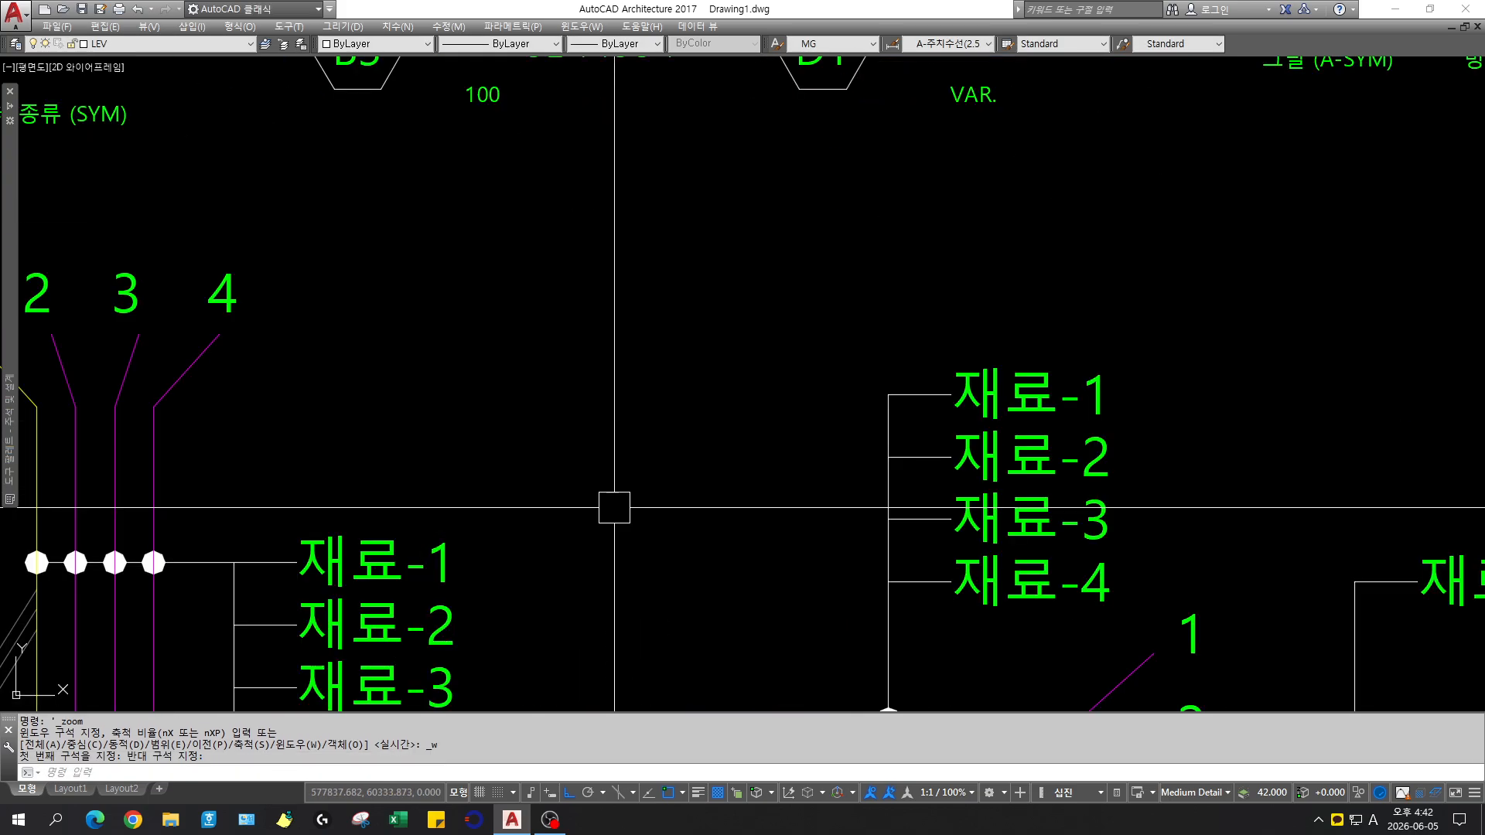
type("ll")
key("Return")
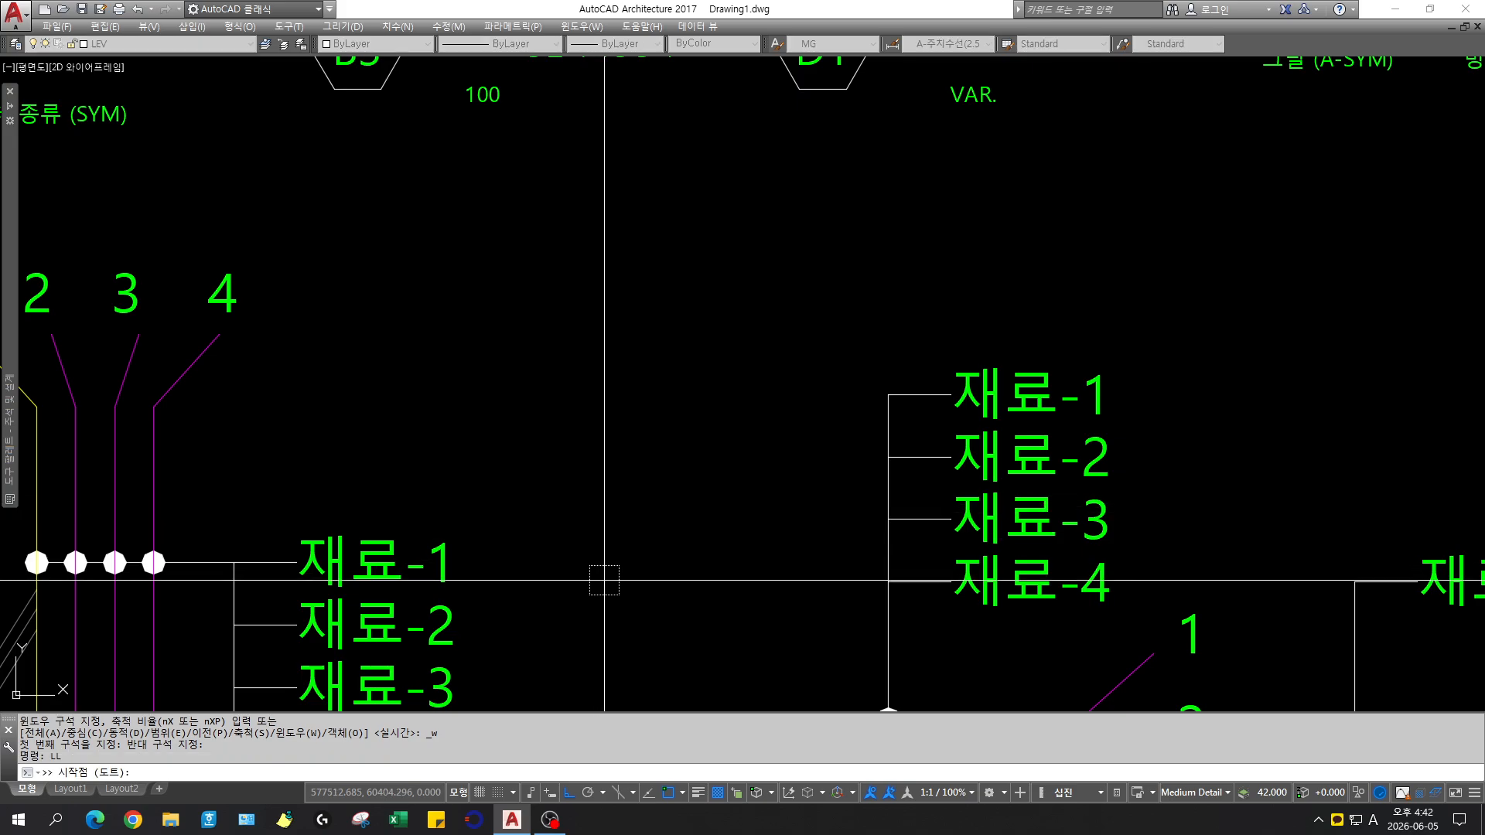
left_click(604, 580)
left_click(646, 244)
left_click(713, 270)
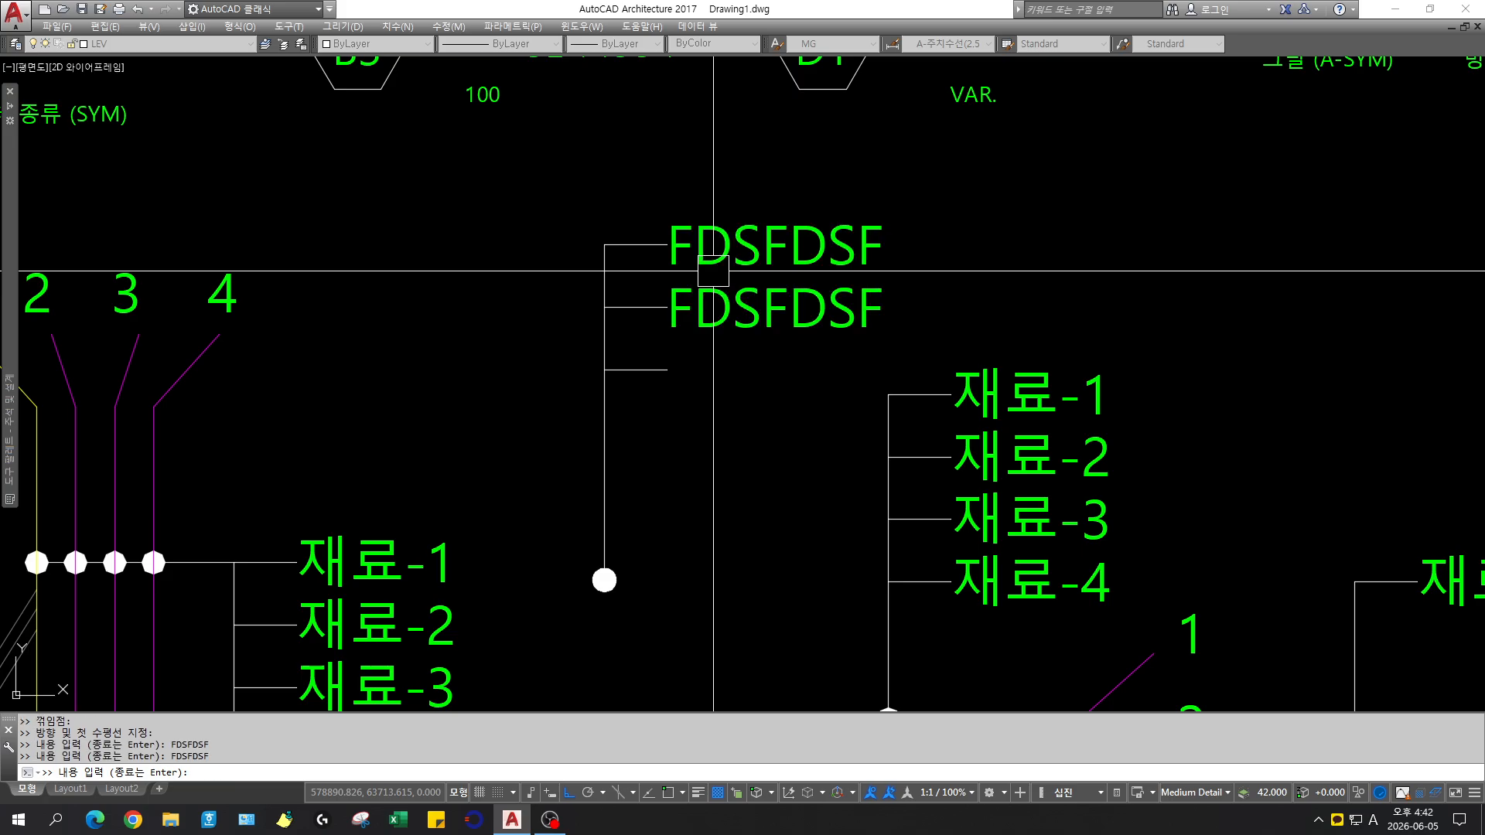
Fill the leader with three FDSFDSF lines and a fourth line FDSFDS, and end the text entry
type("FDSFDSF")
key("Return")
type("FDSFDS")
key("Return")
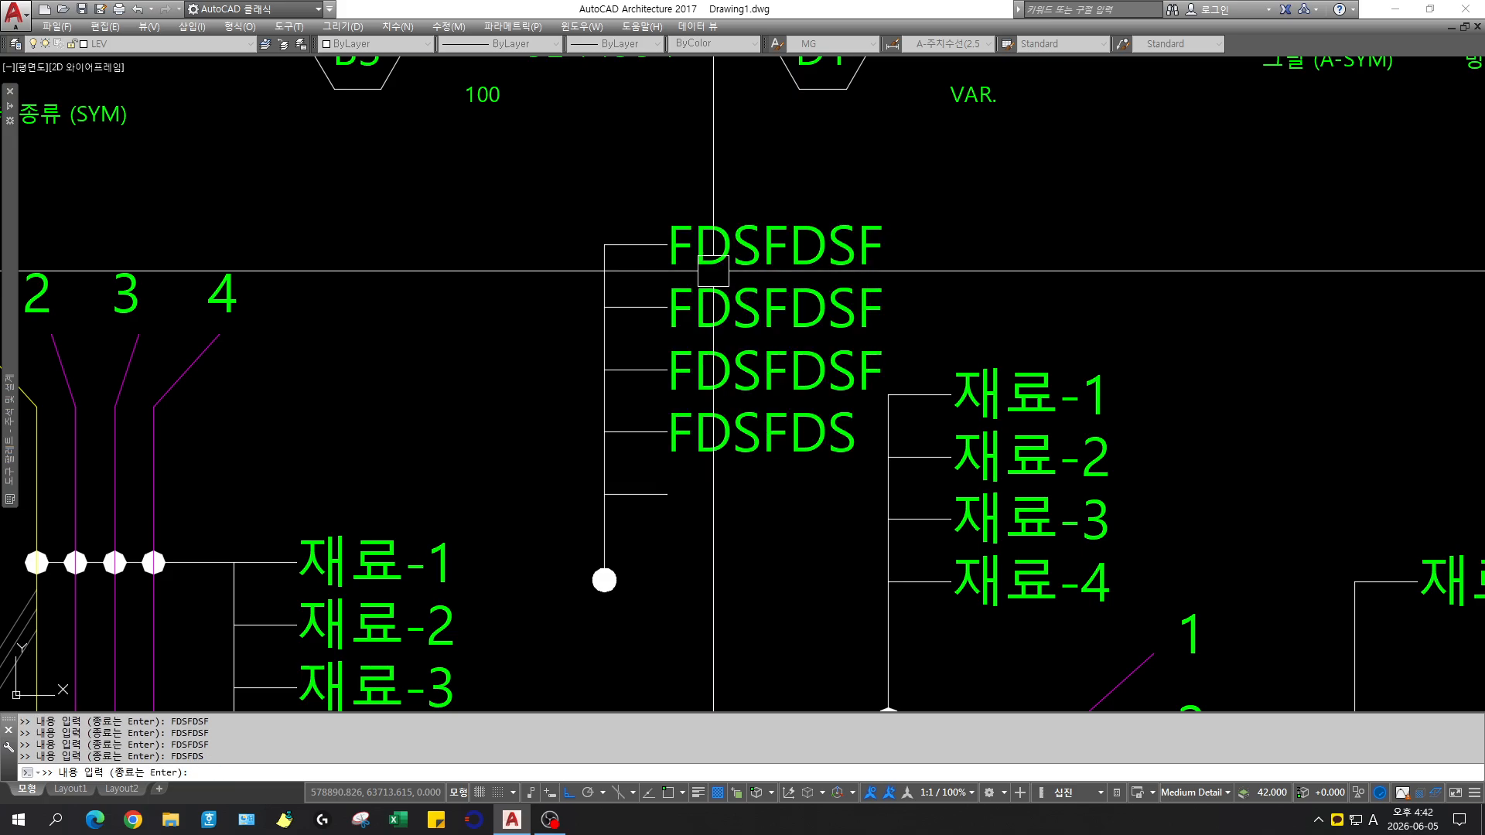
key("Return")
scroll(713, 270, "down", 5)
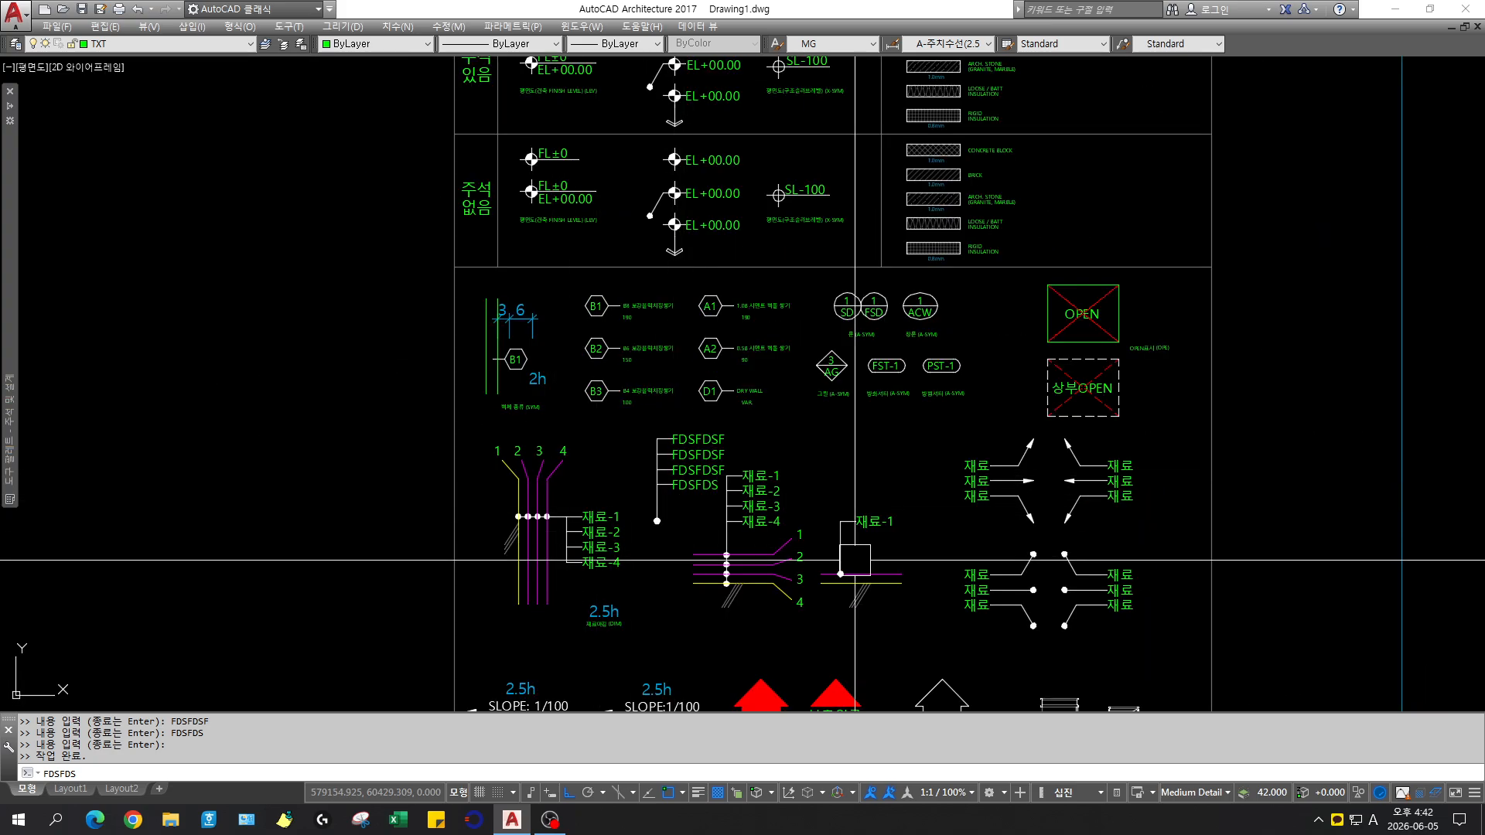
scroll(854, 560, "down", 2)
scroll(921, 497, "down", 5)
type("L")
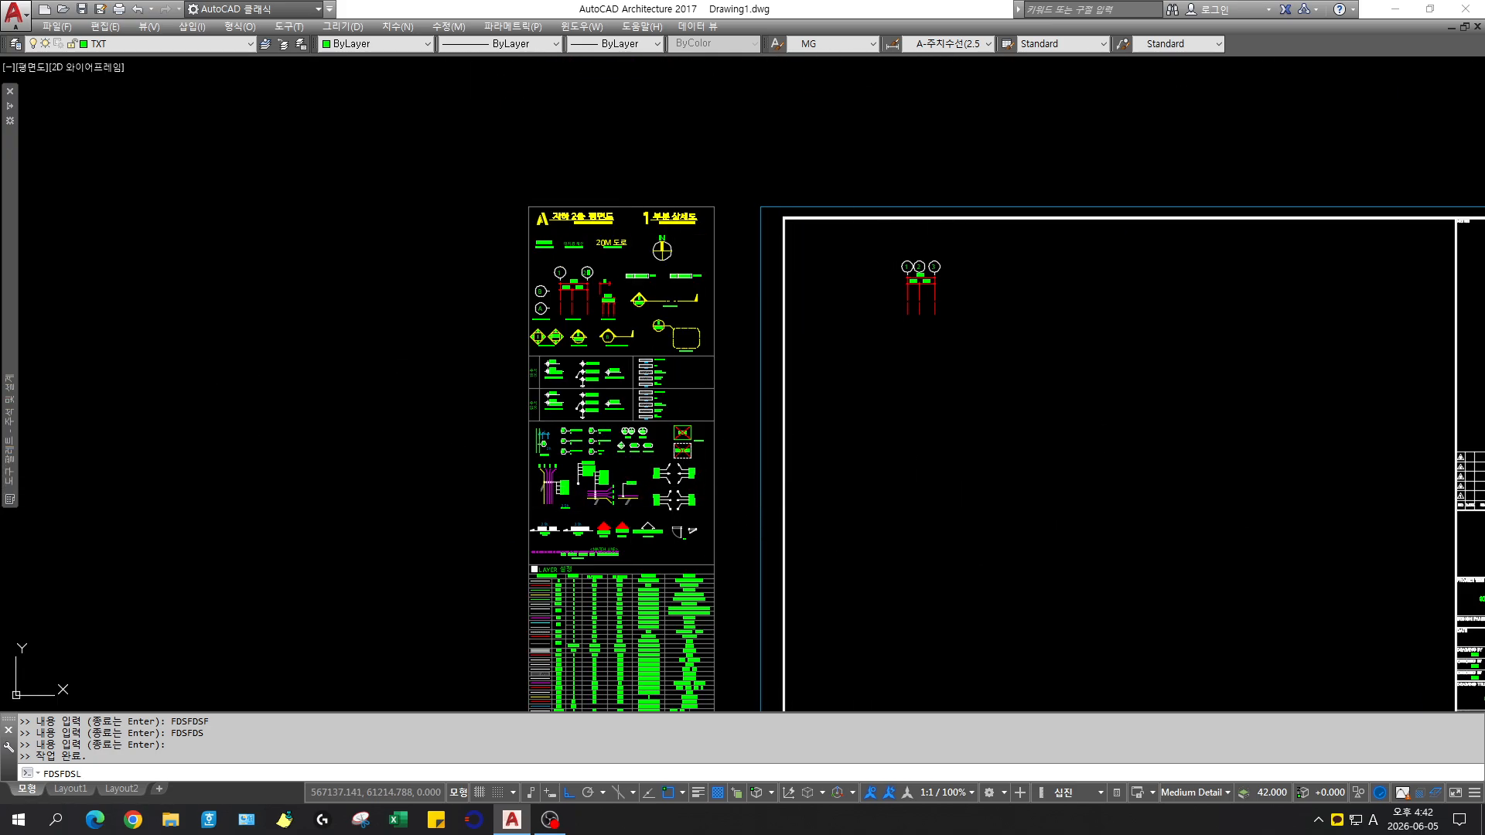
key("space")
key("Escape")
key("Escape")
Copy the three red grid line ends straight down to the empty area below the grid dimension in the 1/200 sheet
scroll(921, 327, "up", 4)
type("c c")
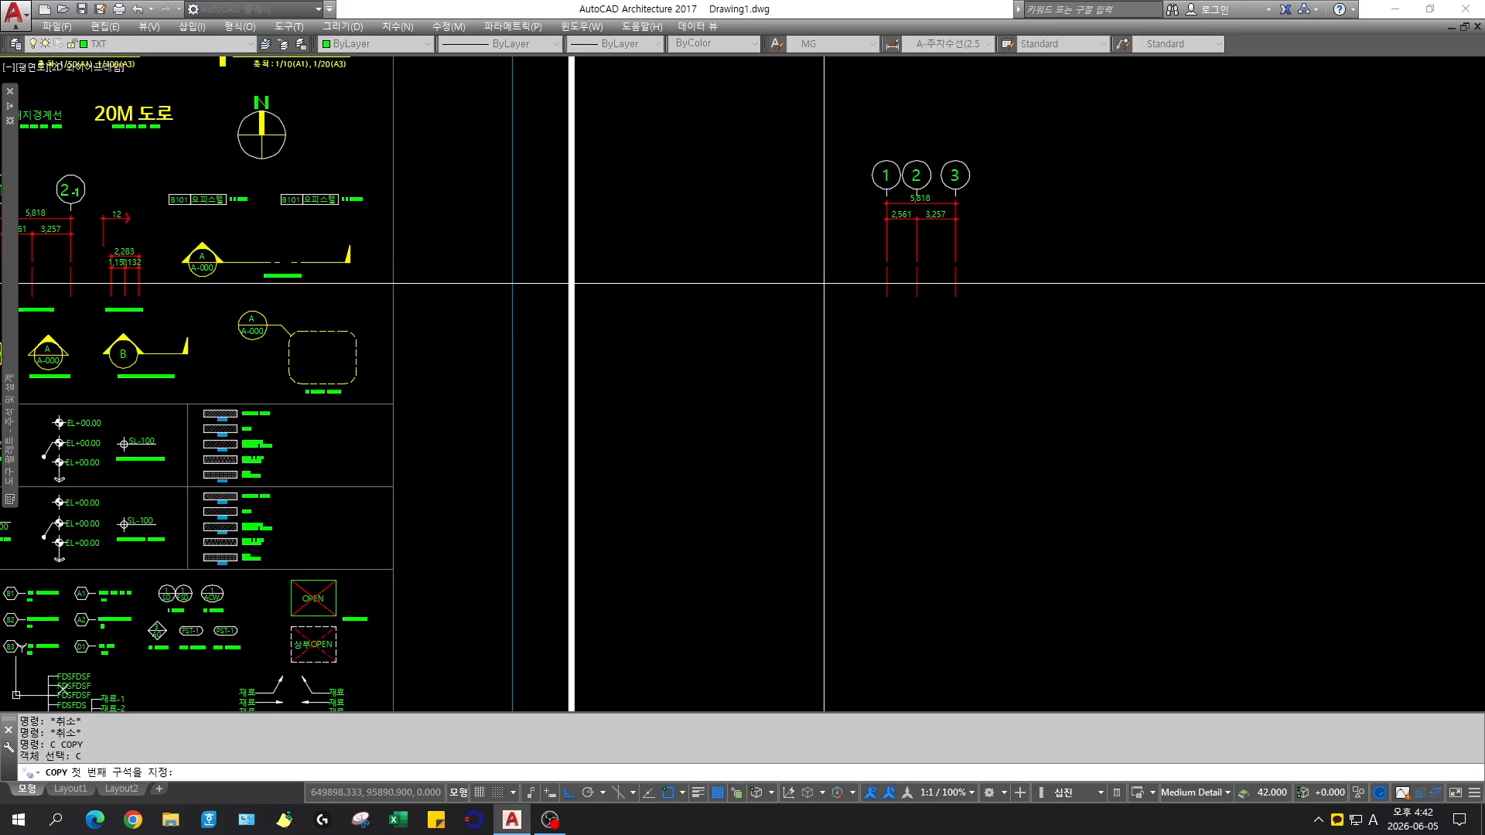
left_click(822, 283)
left_click(991, 310)
key("space")
left_click(992, 317)
left_click(1011, 633)
key("Return")
Array the rightmost copied grid line to the right as five evenly spaced copies about 6,055 mm apart
type("c")
left_click(953, 611)
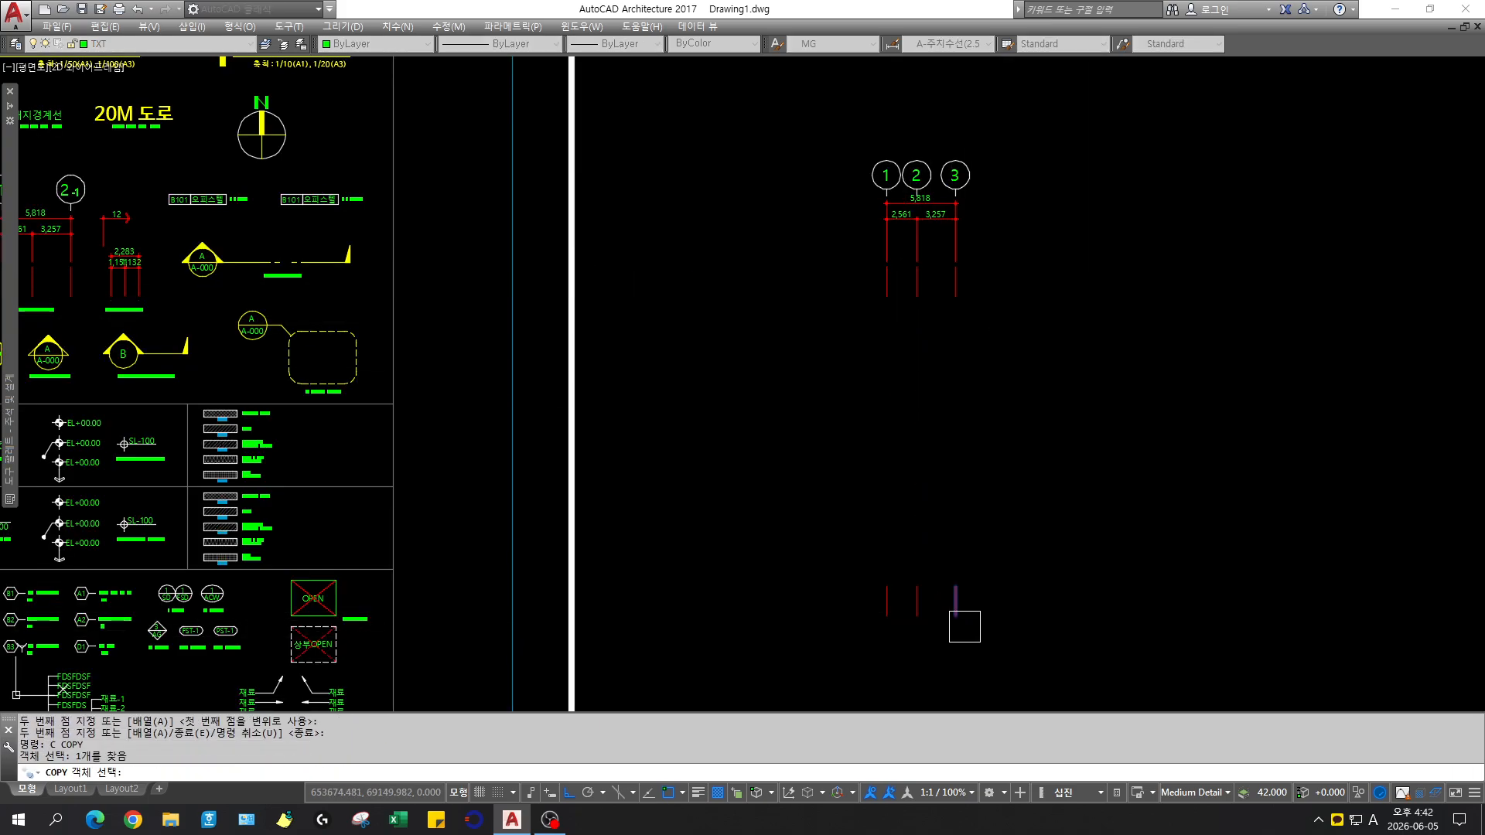
key("Escape")
type("a")
left_click(964, 620)
key("space")
left_click(991, 655)
left_click(1061, 661)
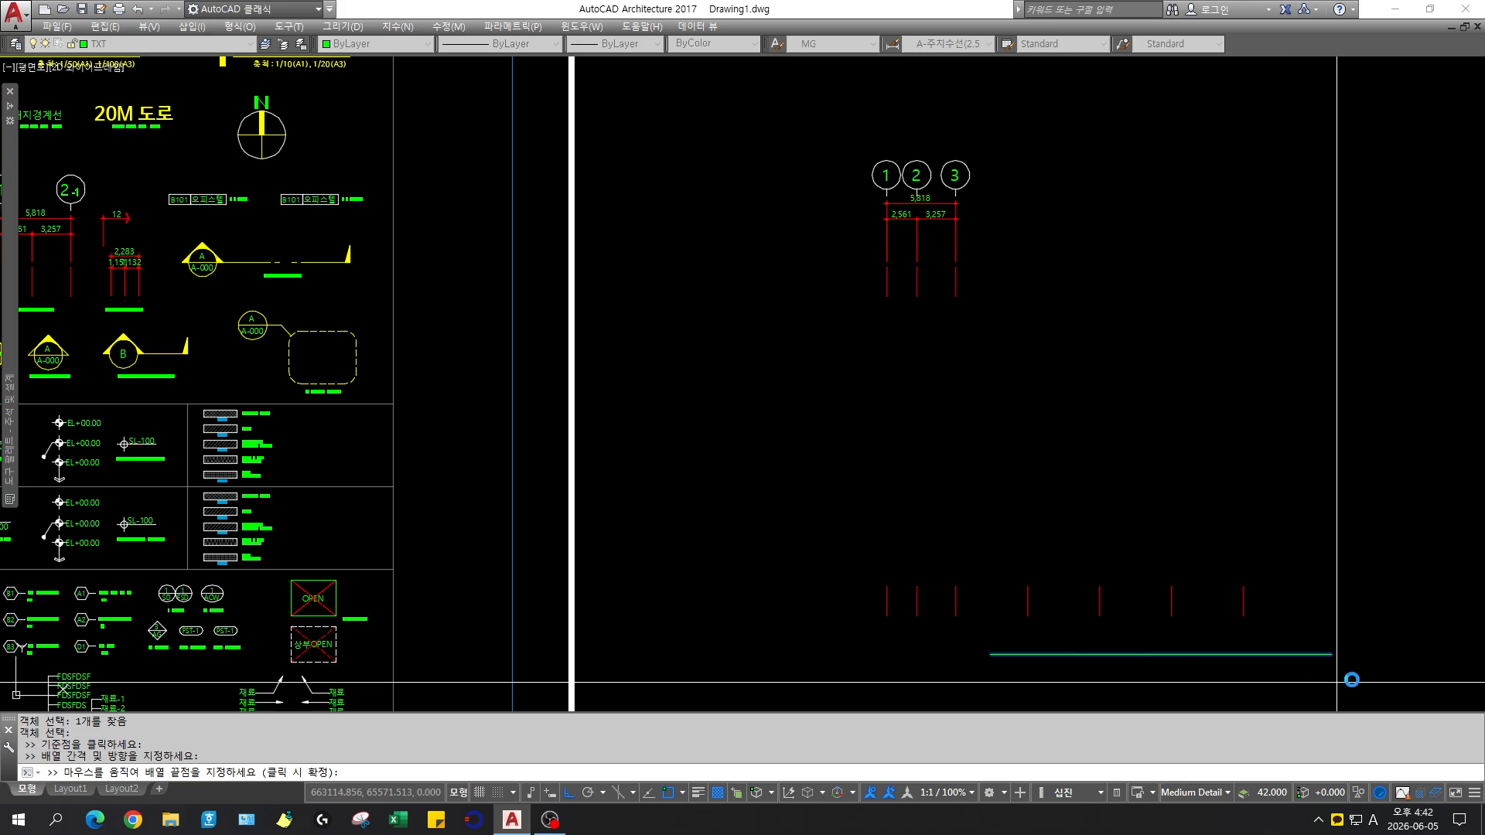
left_click(1362, 678)
Dimension the eight grid lines on their upper side with SDD and add numbered circle symbols
middle_click_drag(1457, 653, 923, 591)
key("Escape")
type("sdd")
left_click(897, 538)
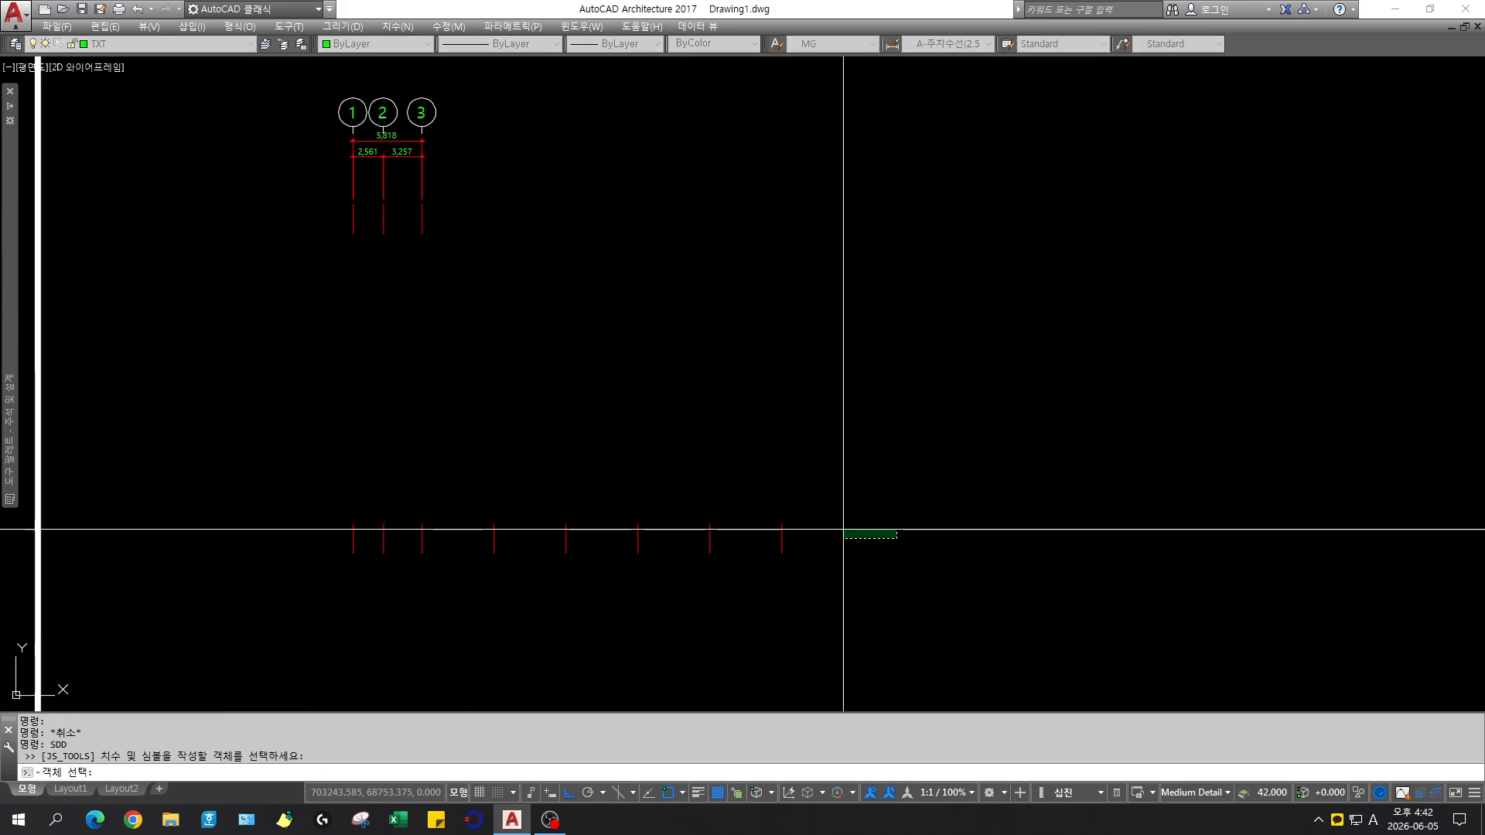
left_click(337, 542)
key("Return")
left_click(555, 459)
type("y")
key("Return")
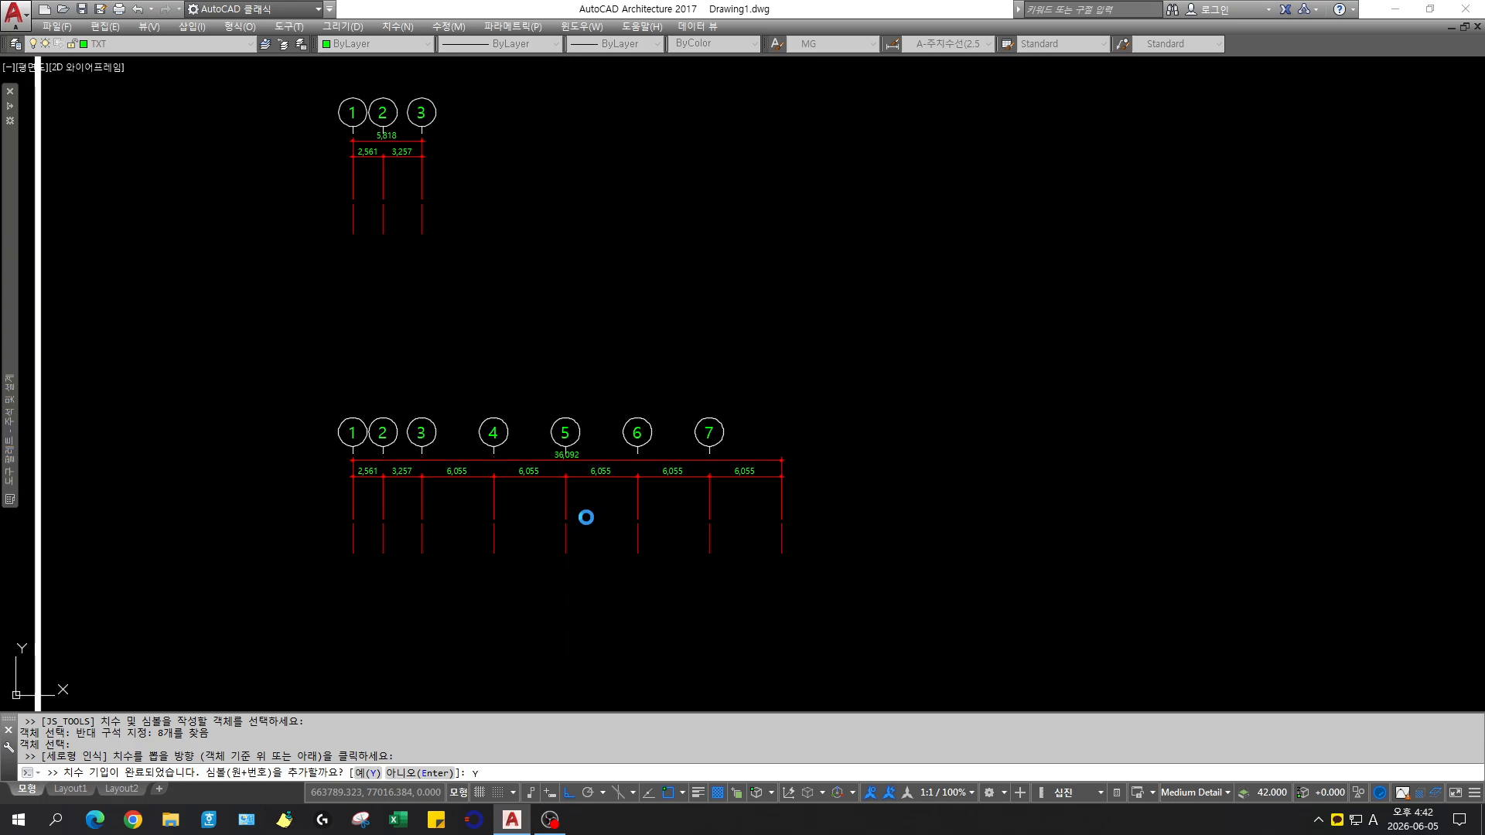
key("Escape")
Run LIST on the sheet block around the new grid dimensions to check its scale factors
scroll(690, 533, "down", 4)
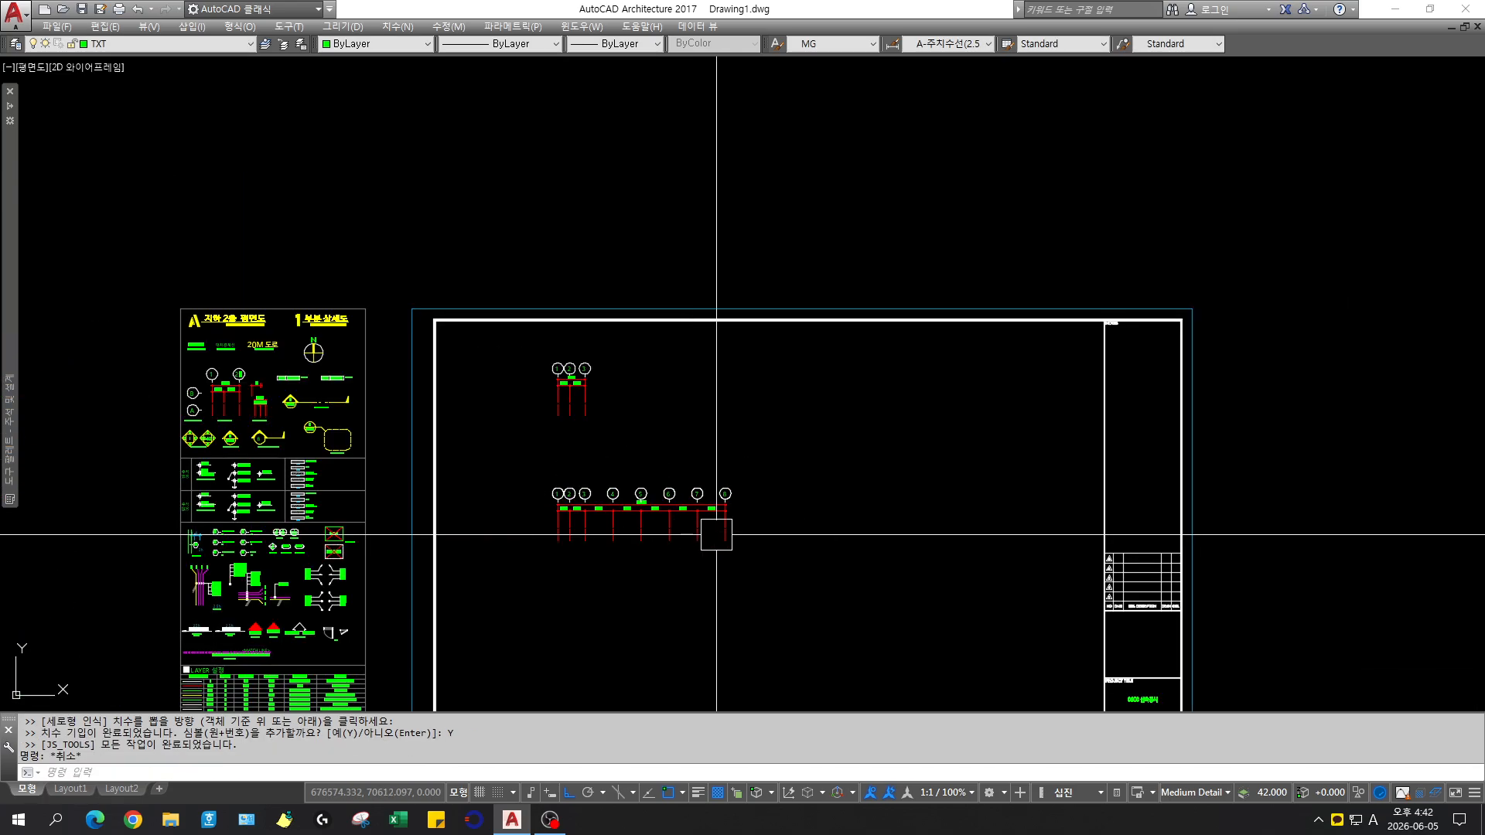
type("li")
key("Return")
left_click(1093, 585)
key("Return")
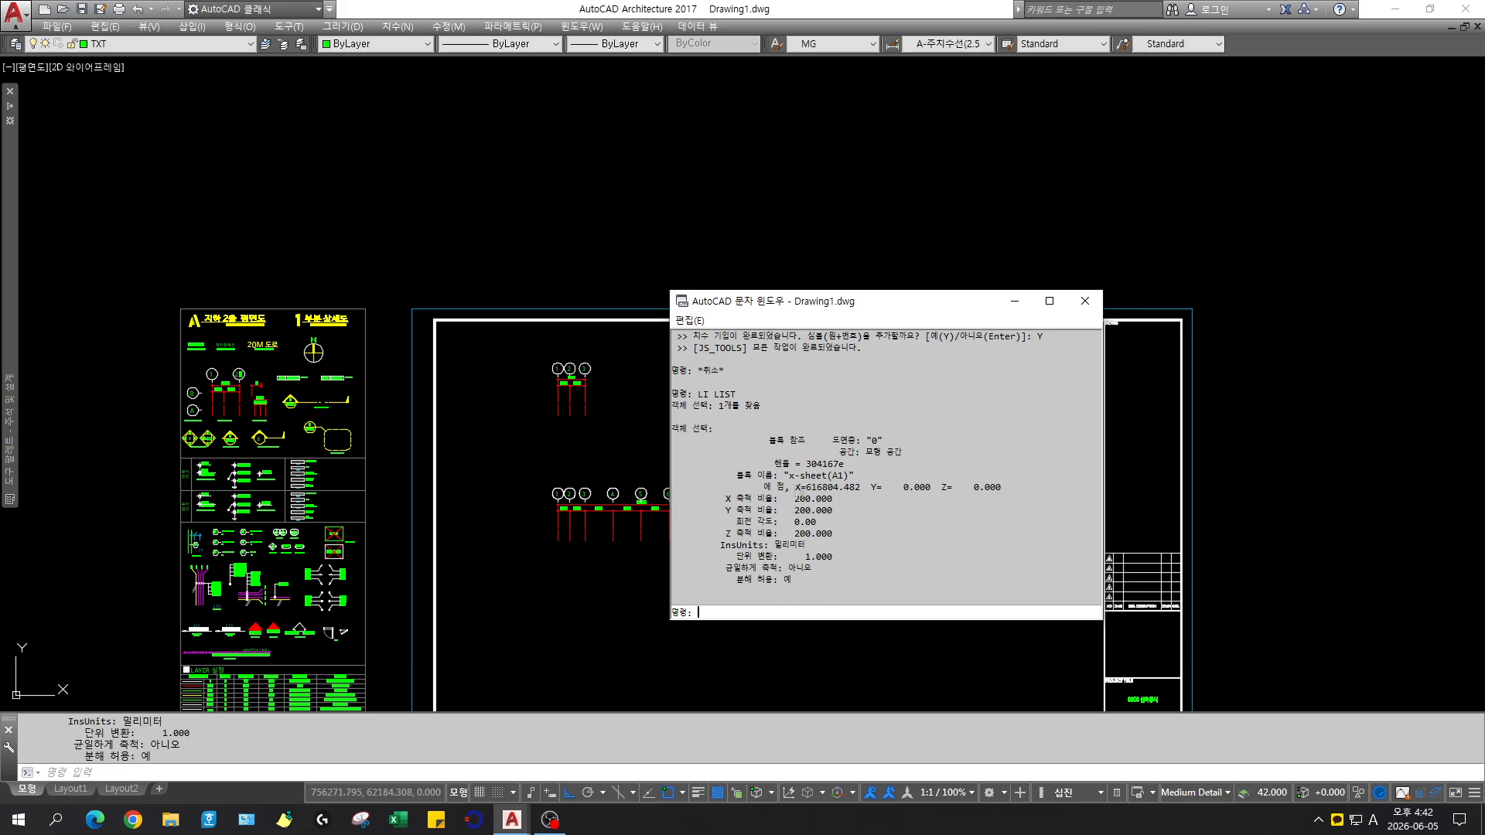
Run LIST on the upper row's smallest sheet block at the origin to check its scale factors
key("Return")
scroll(602, 547, "down", 6)
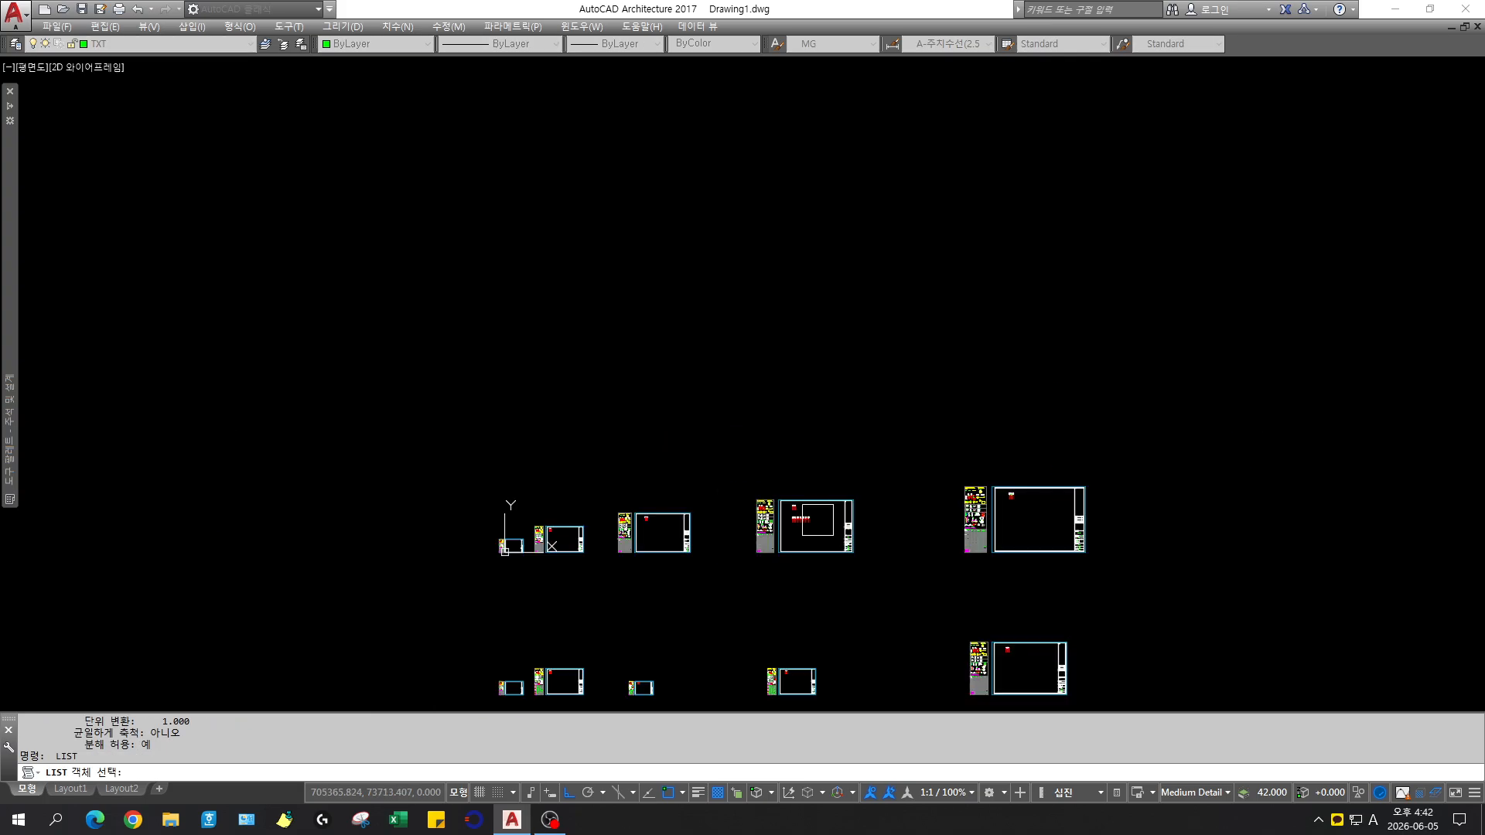
key("F1")
left_click(481, 514)
left_click(557, 558)
key("F1")
left_click(540, 390)
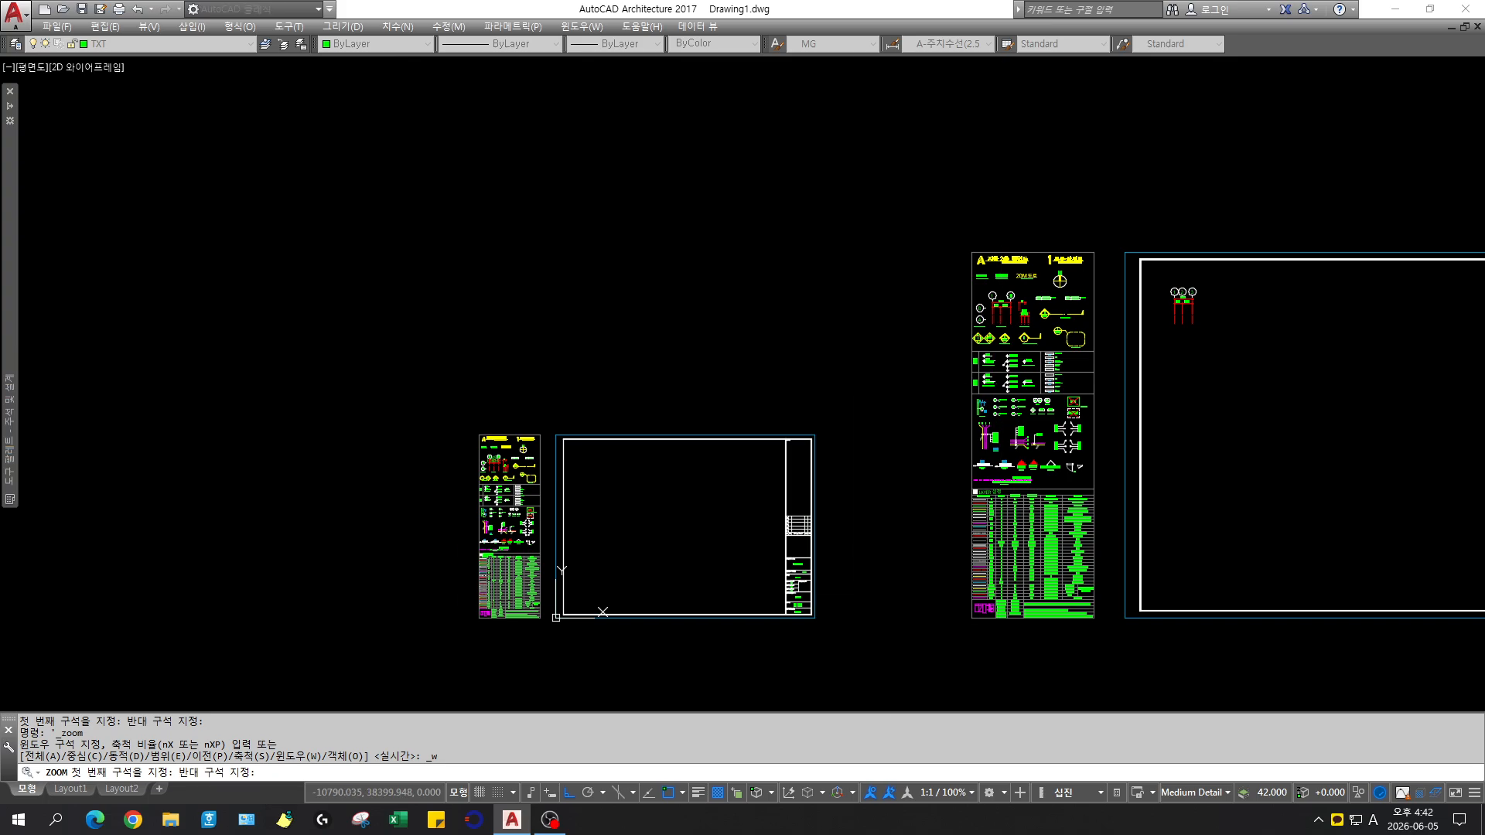
left_click(937, 642)
type("li")
key("Return")
left_click(898, 554)
key("Return")
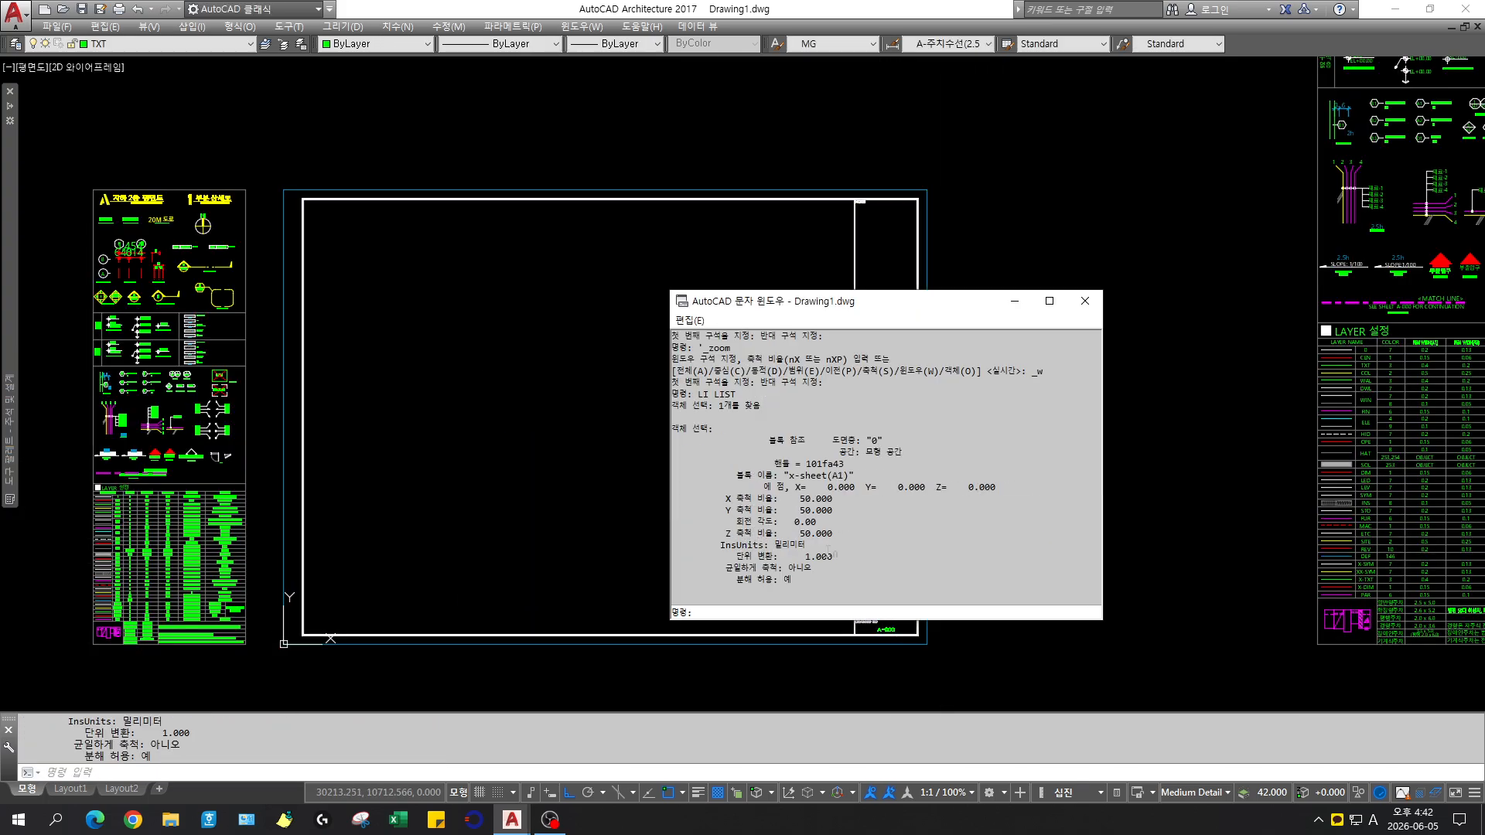
Apply the 1/50 drawing settings with SSS50 and dismiss the settings summary
key("Return")
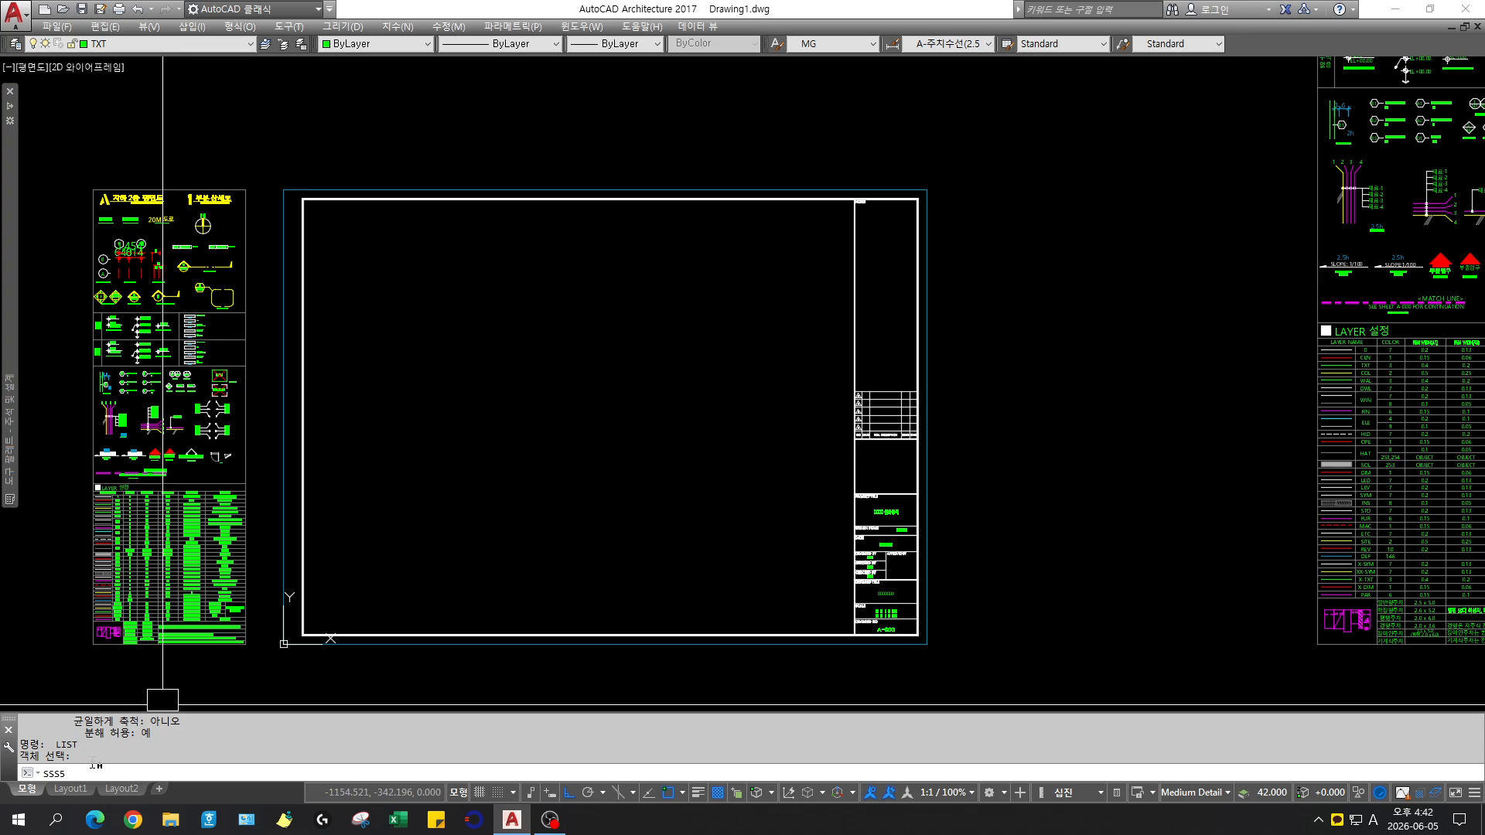
key("Return")
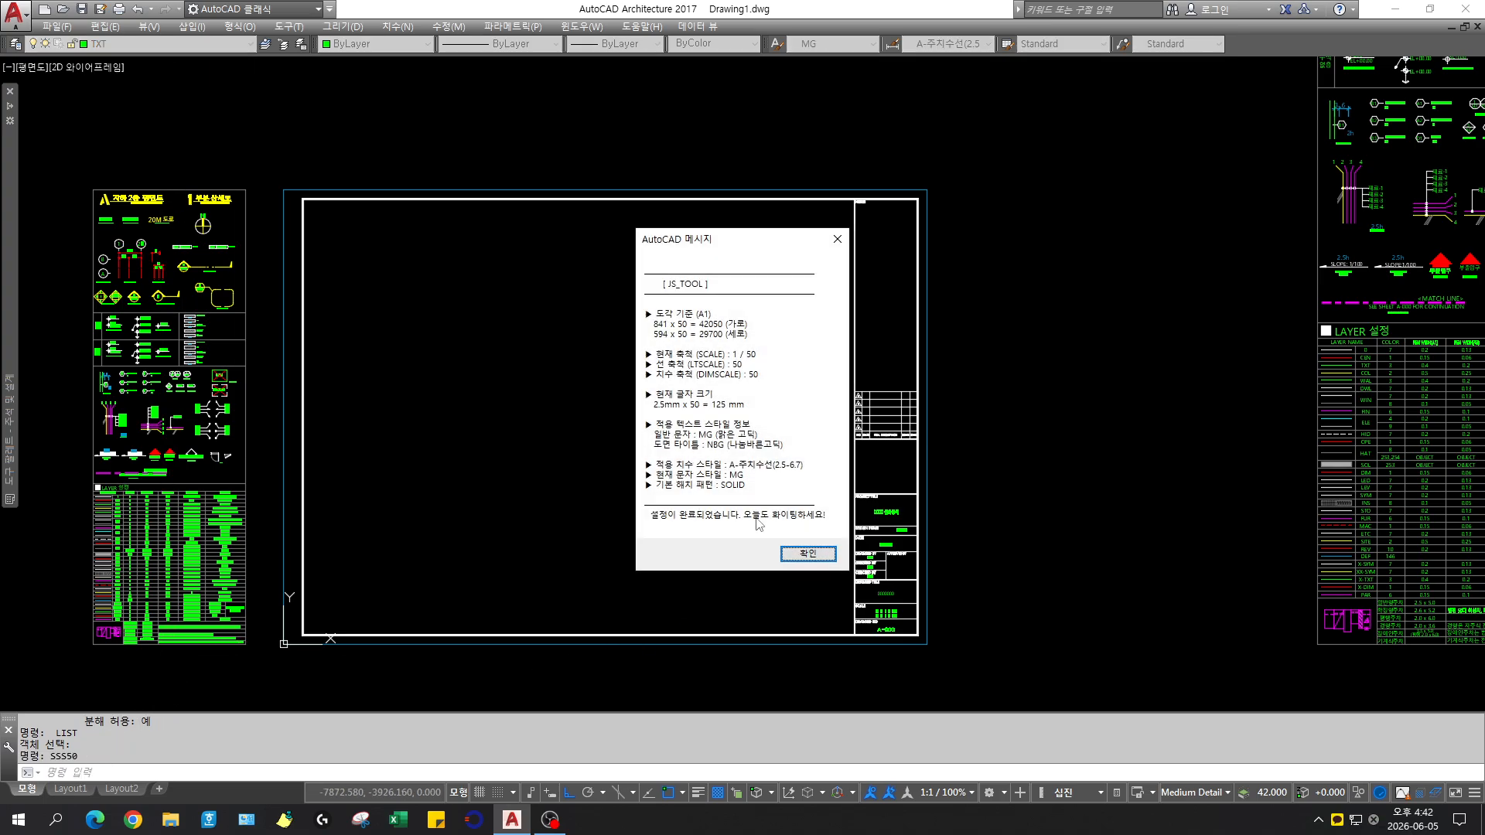
key("Return")
Draw an arrow-ended leader with LLL between the 재료 notes in the upper 1/50 legend, running upward with four 666 text lines to the right
key("alt+v")
key("z")
key("w")
left_click(135, 203)
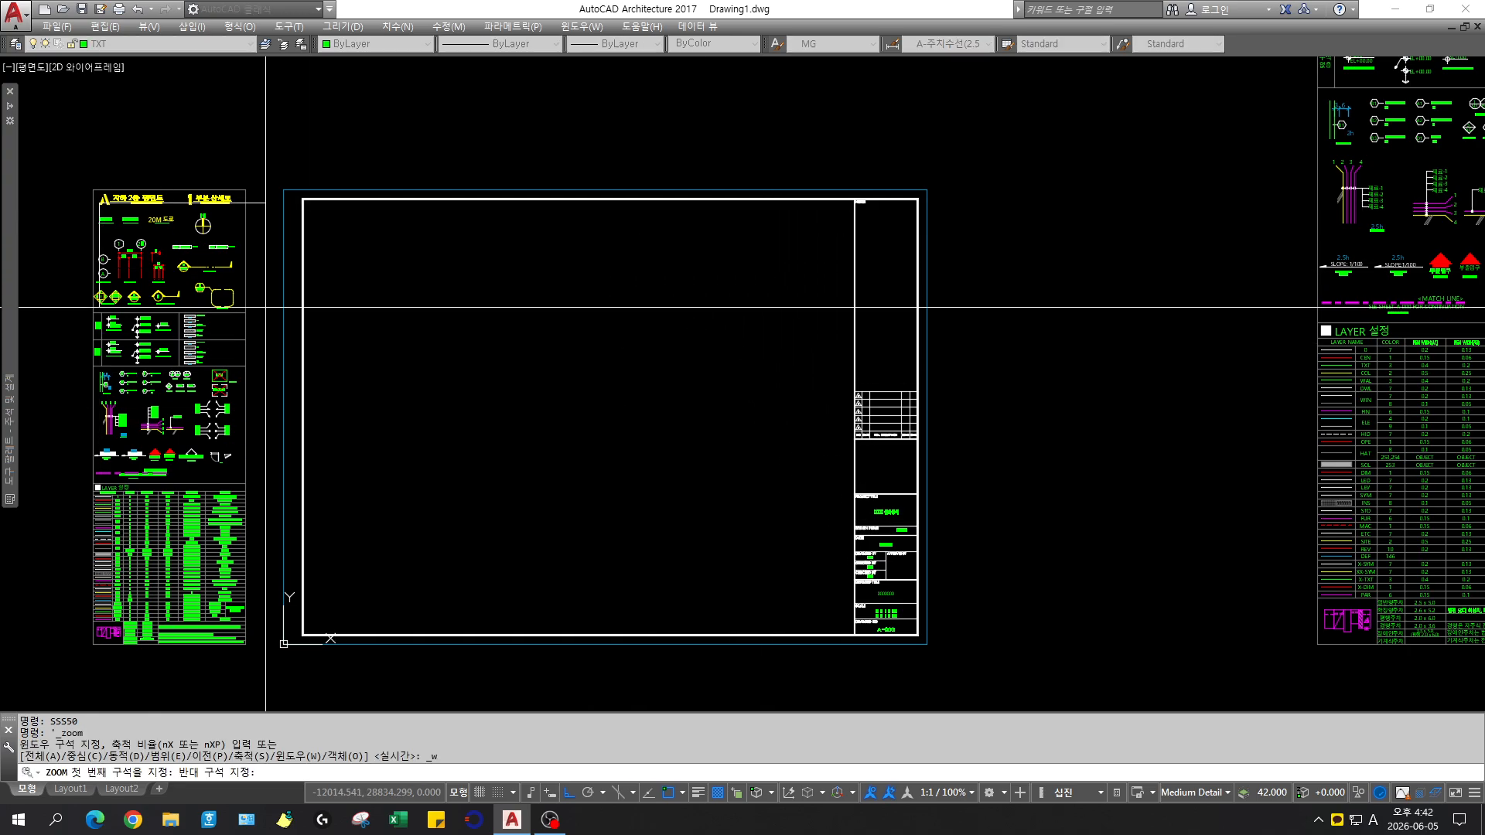
left_click(610, 554)
key("alt+v")
key("z")
key("w")
left_click(240, 376)
left_click(602, 529)
middle_click_drag(509, 468, 1018, 564)
scroll(795, 509, "up", 2)
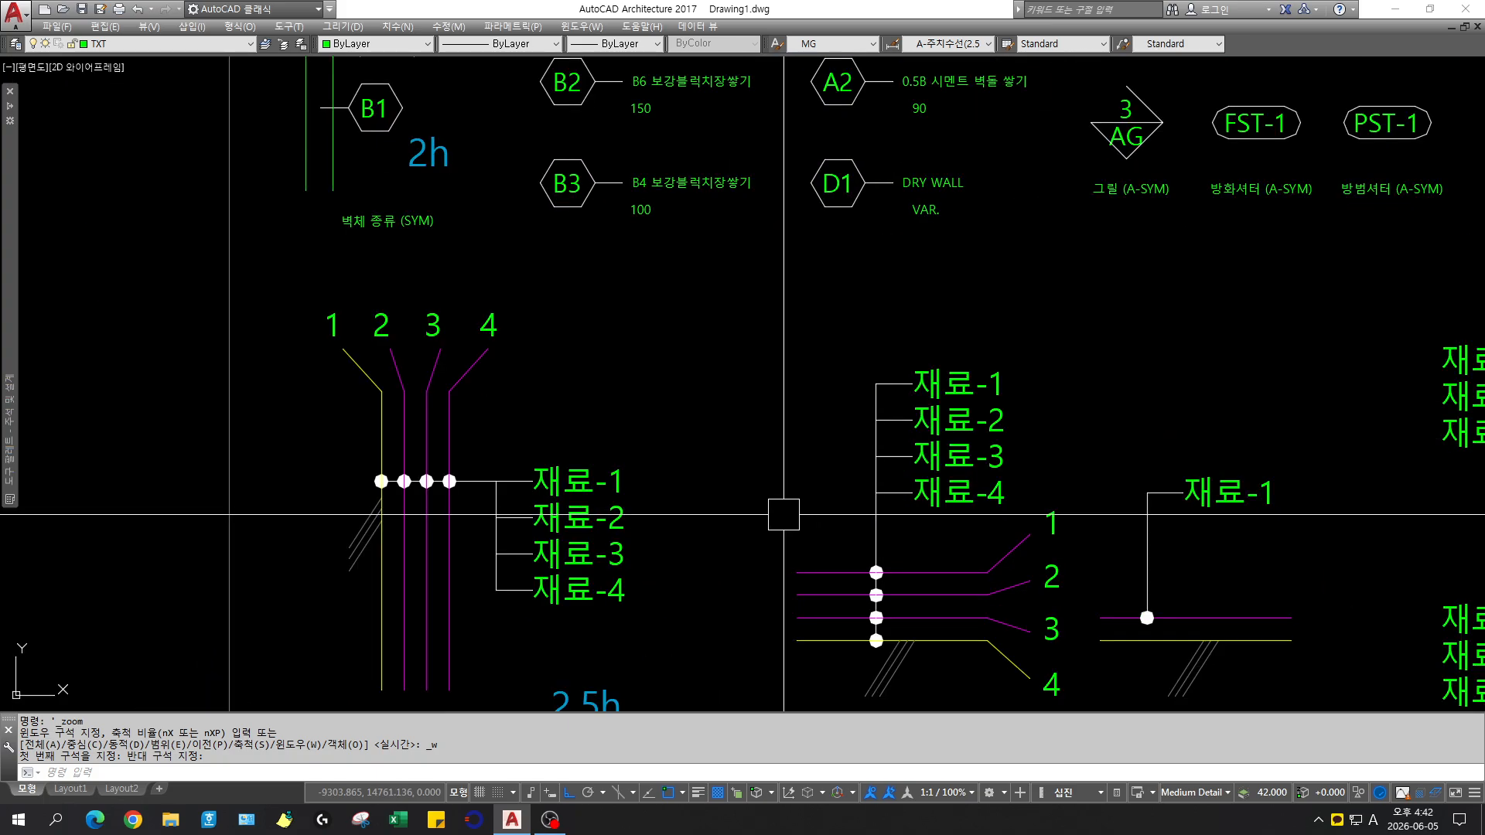
type("LLL")
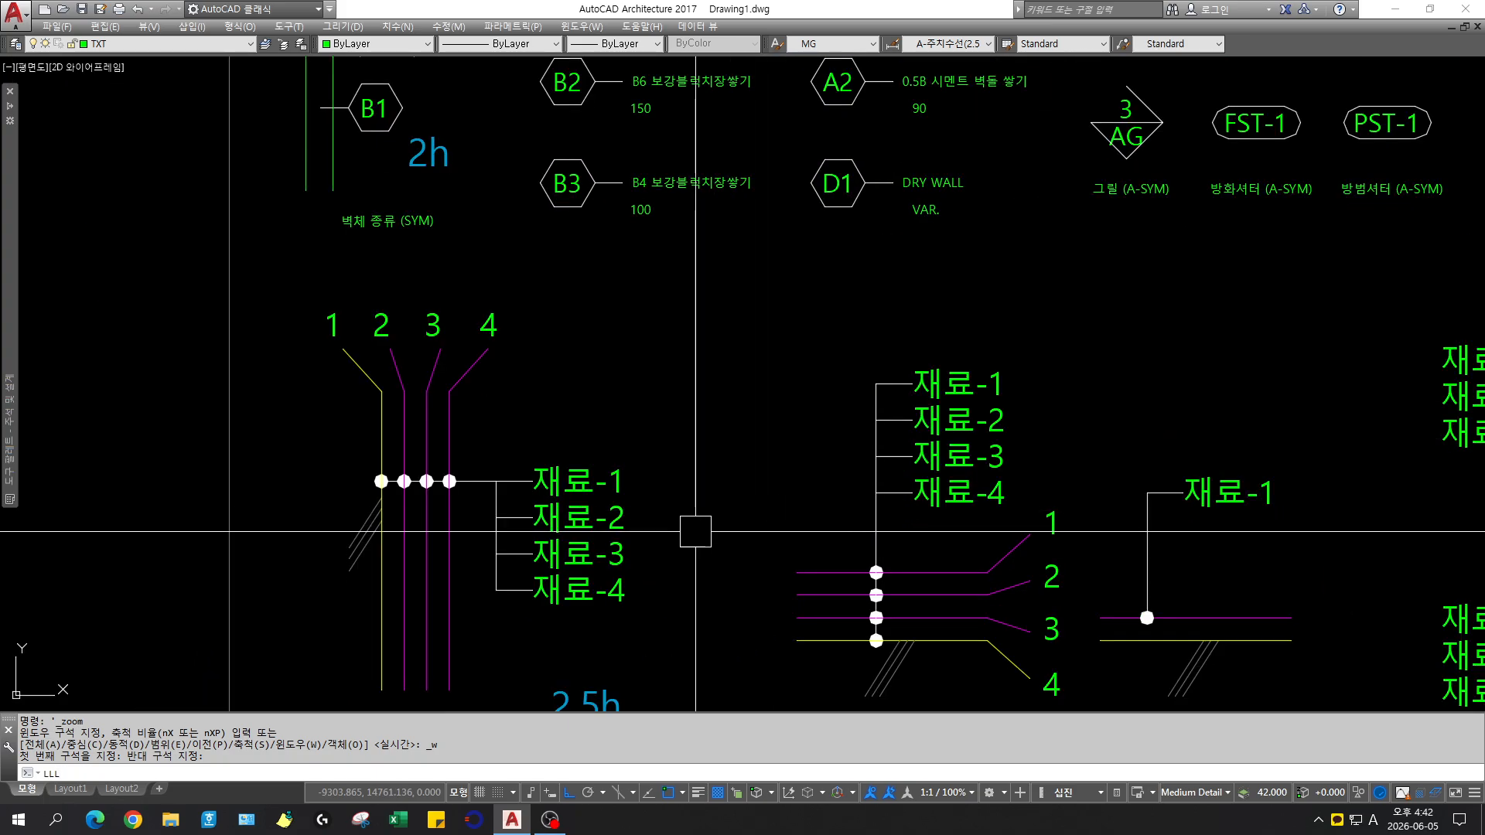
key("Return")
left_click(692, 548)
left_click(692, 264)
left_click(754, 270)
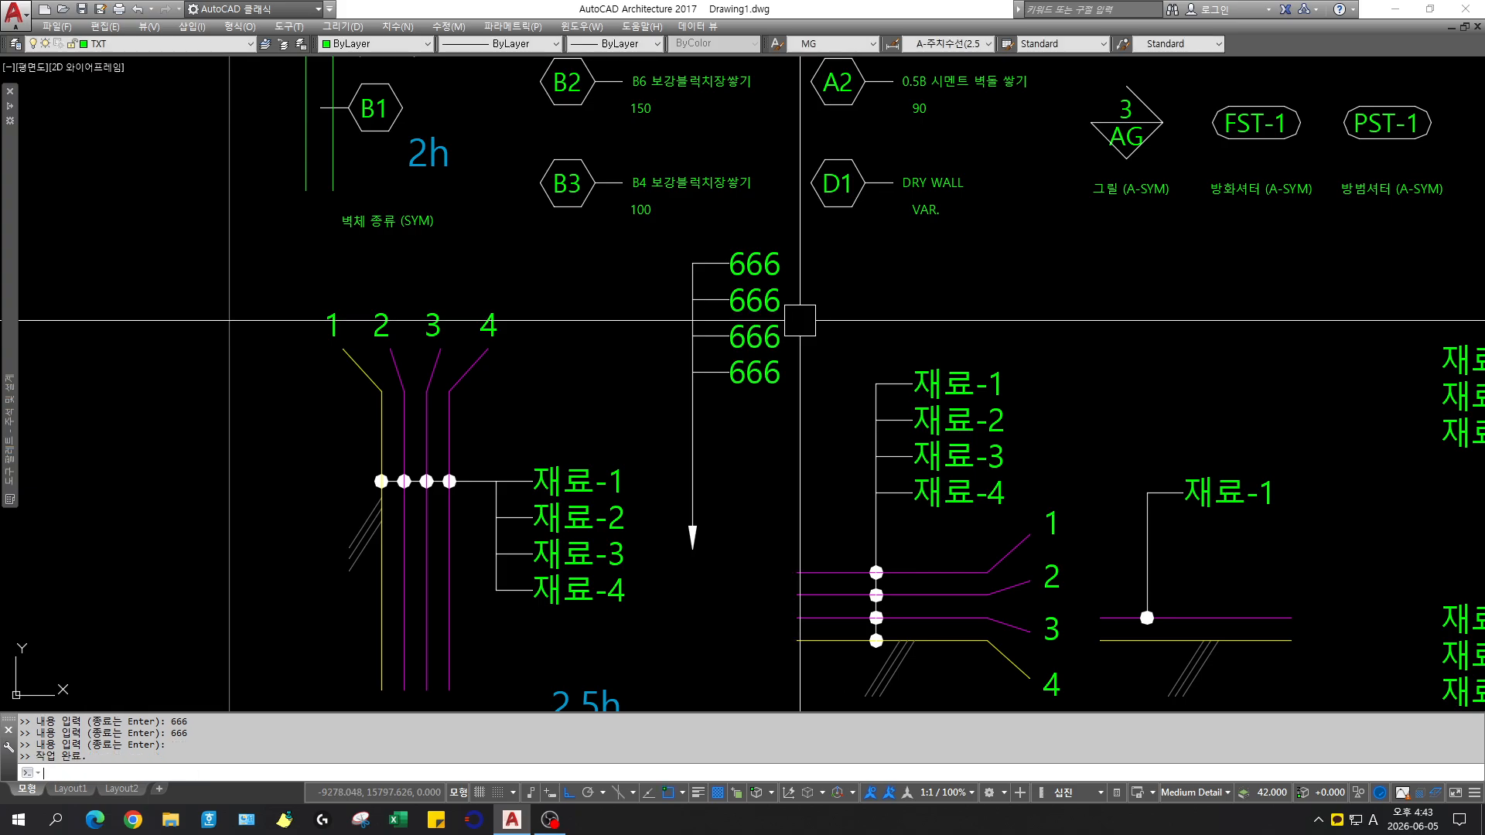
key("Return")
Draw a vertical line in the empty upper-left area of the 1/50 sheet
scroll(835, 441, "down", 6)
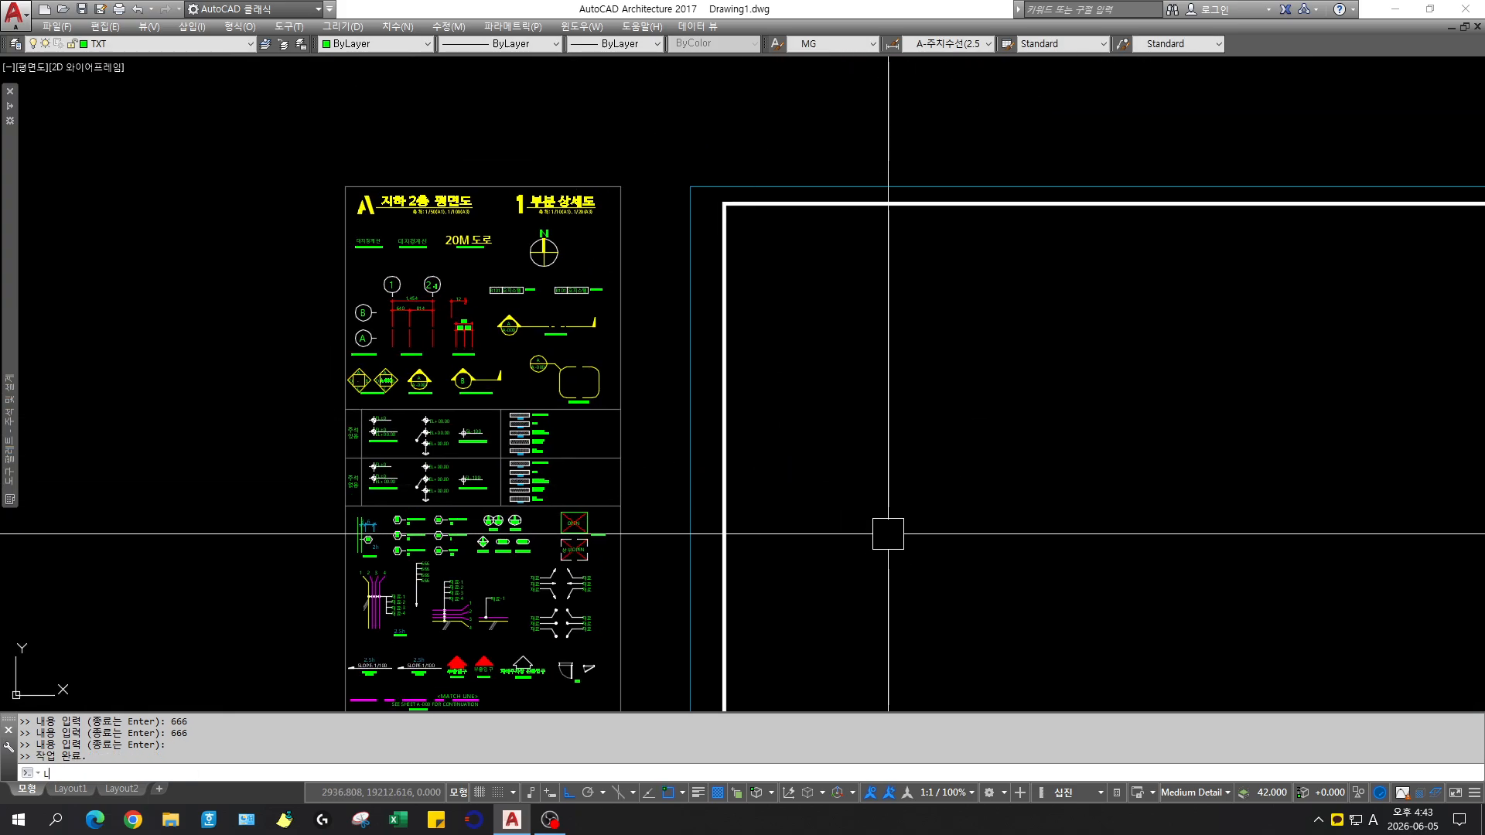
type("L")
key("Return")
left_click(873, 540)
left_click(898, 421)
key("Return")
Copy the vertical line four times to the right at uneven spacings
type("C")
key("Return")
left_click(881, 477)
key("Return")
left_click(934, 491)
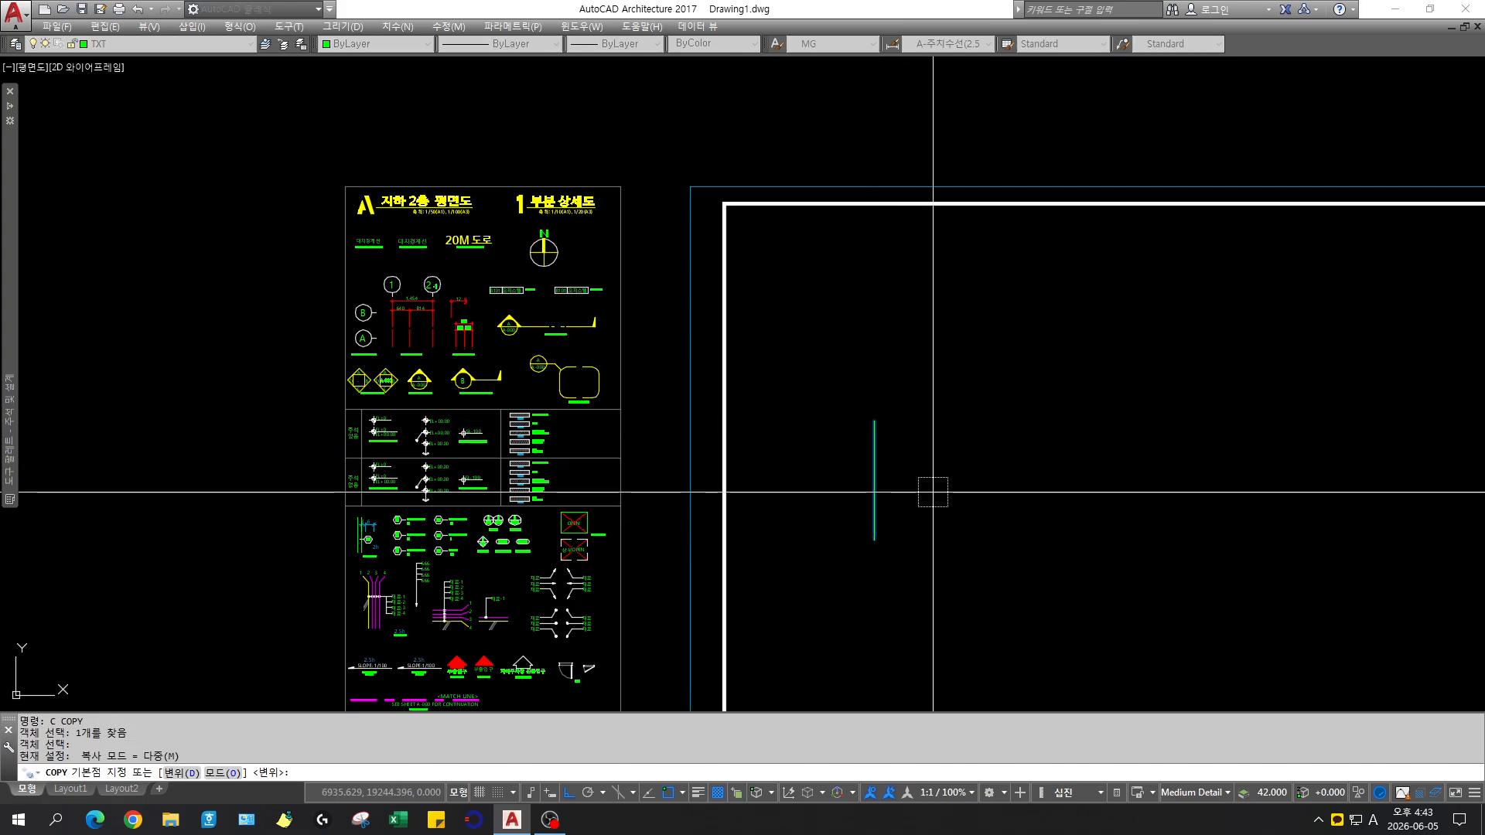
left_click(1038, 510)
left_click(1150, 514)
left_click(1236, 513)
left_click(1326, 522)
key("Return")
Dimension the five vertical lines on their upper side with SDD and add the numbered circle symbols
type("s")
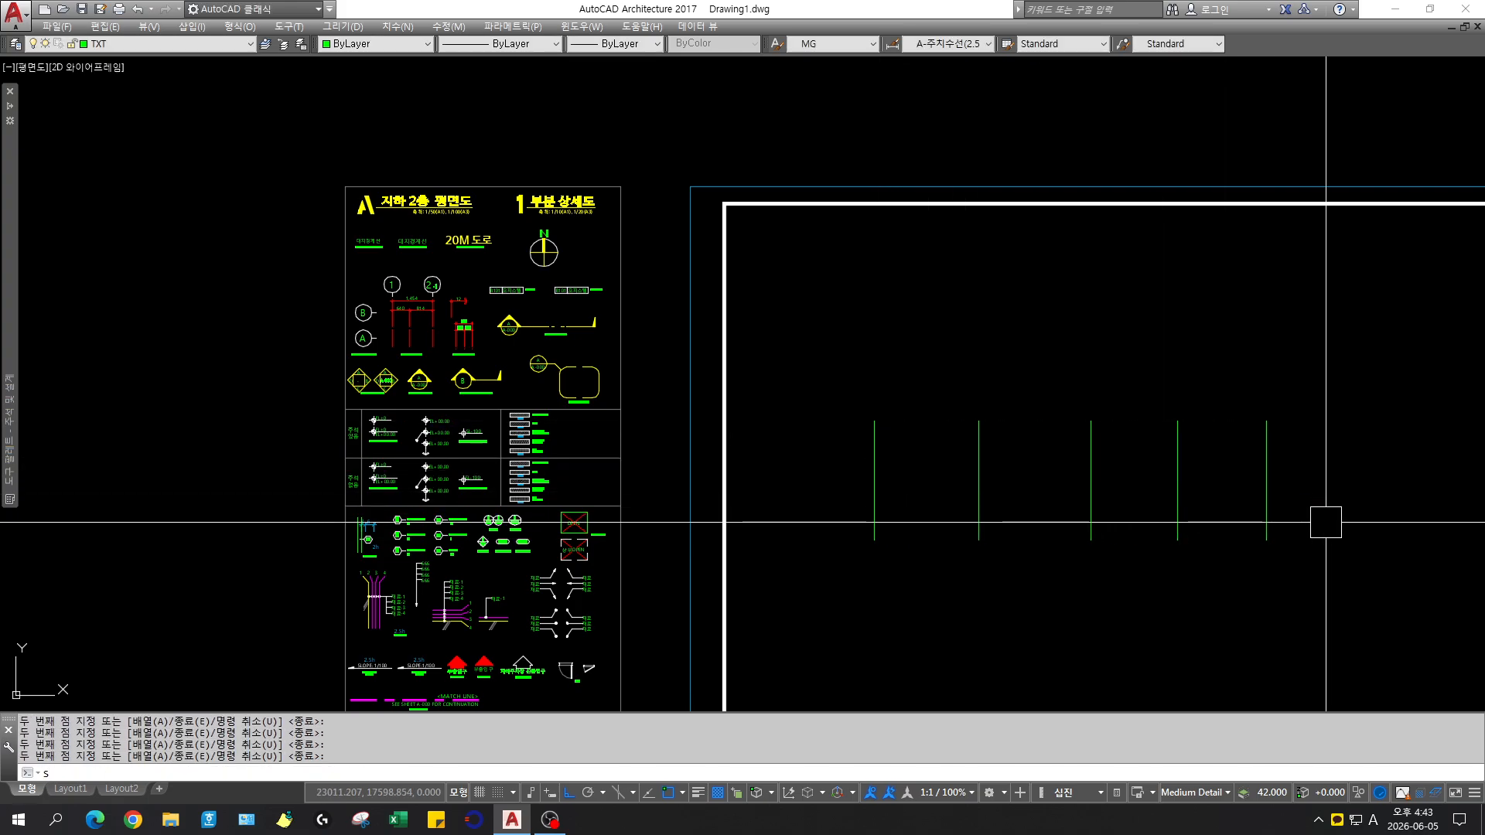
type("dd")
key("Return")
left_click(1337, 462)
left_click(804, 357)
key("Return")
left_click(953, 353)
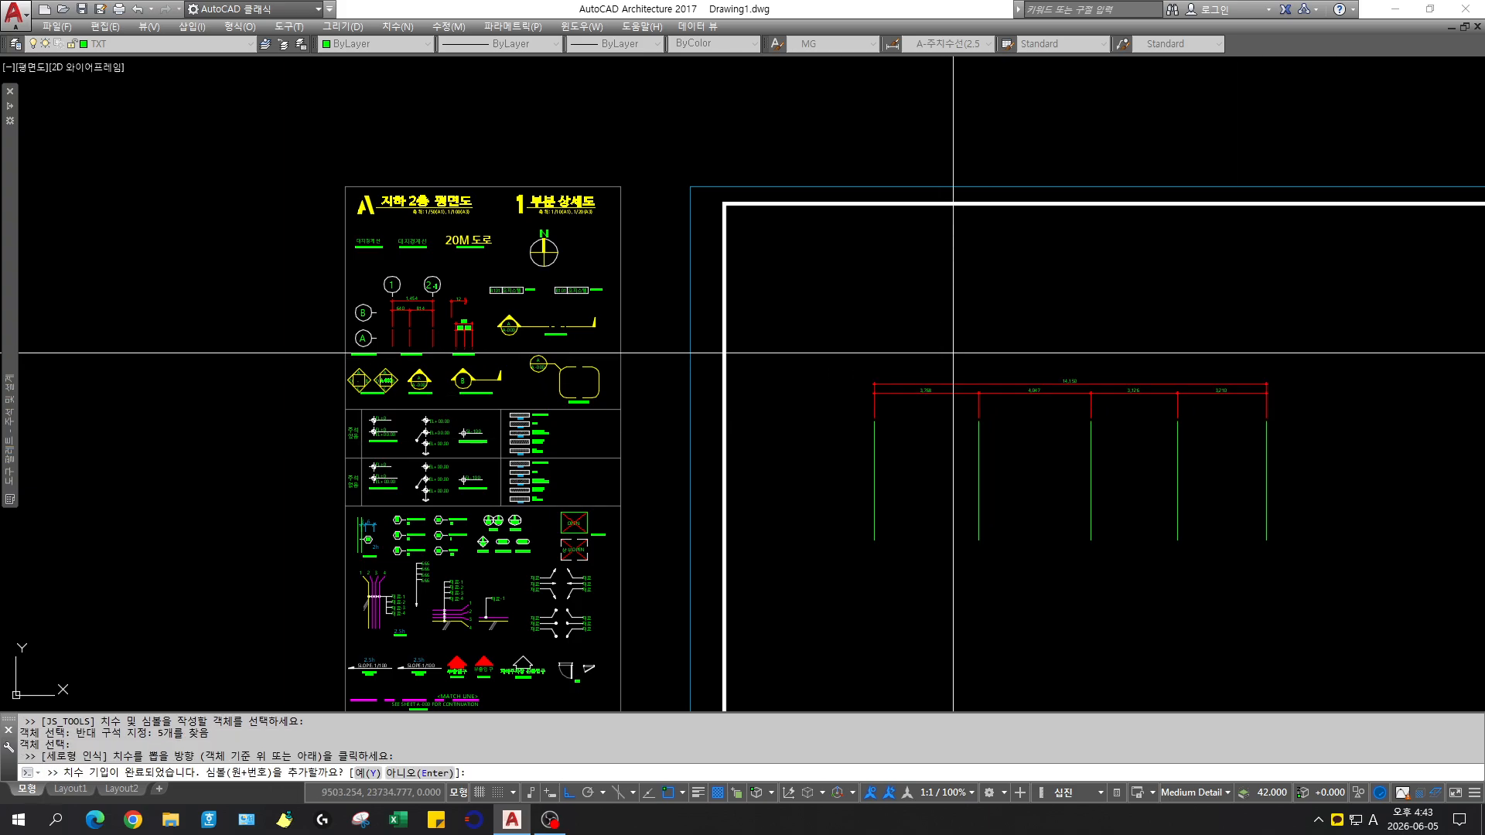
key("Return")
View both rows of legend and sheet copies together, running ZZ for the full drawing extents
scroll(912, 433, "down", 6)
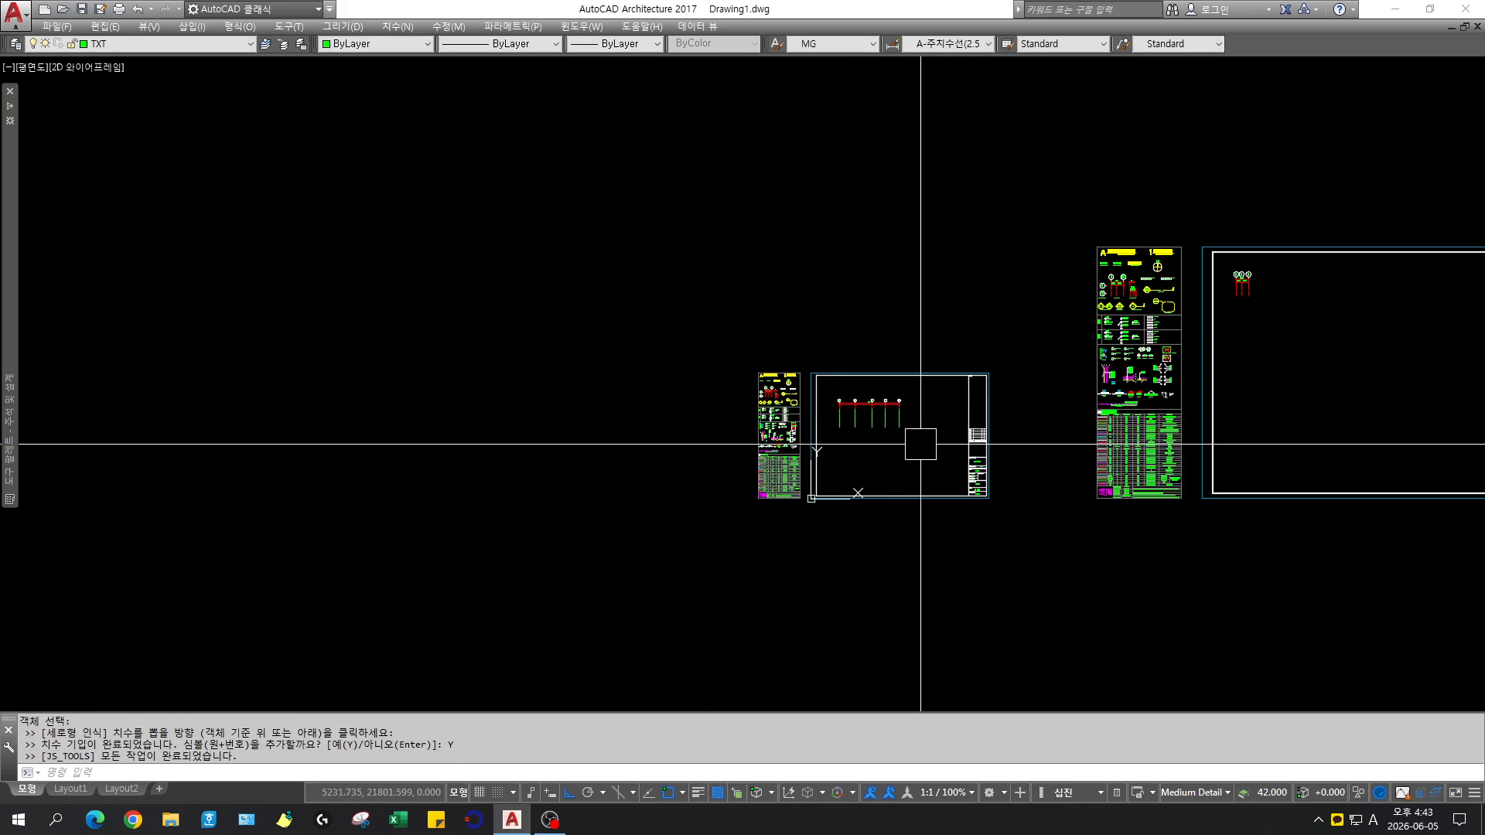
scroll(637, 459, "down", 4)
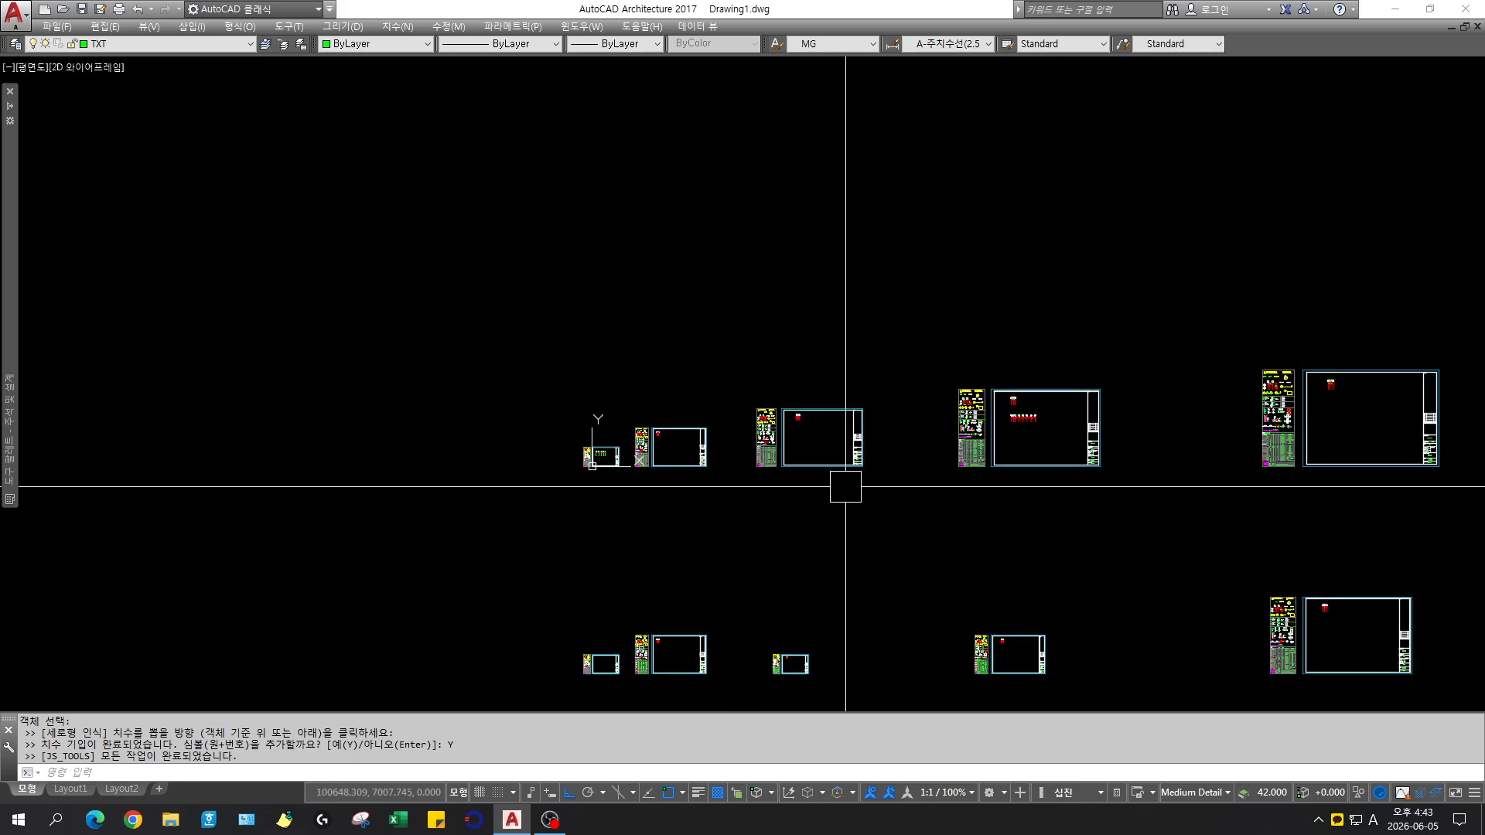
scroll(846, 487, "down", 4)
key("ctrl+w")
left_click(662, 395)
left_click(1128, 595)
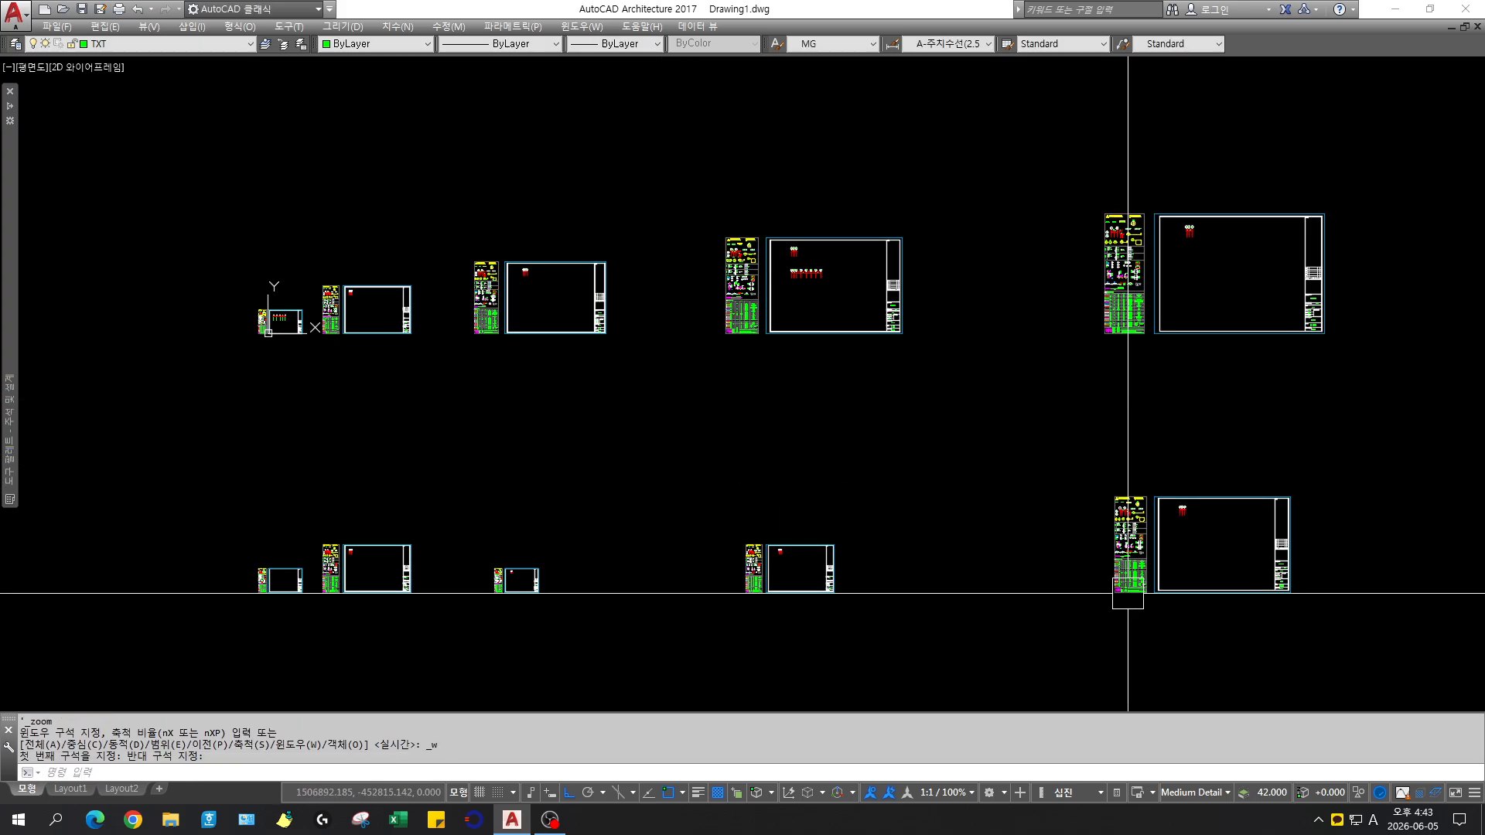
type("ZZ")
key("Return")
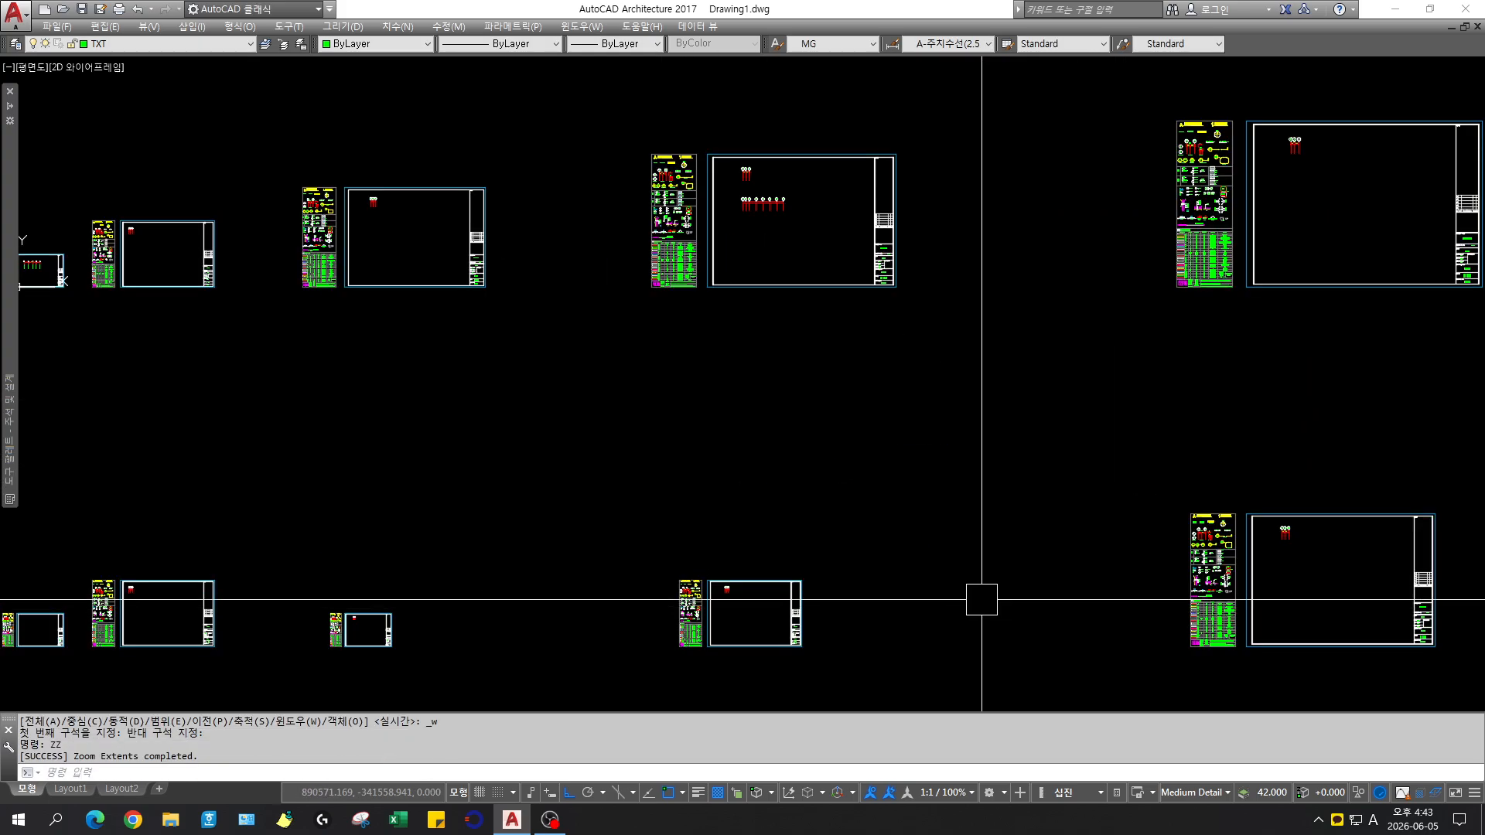